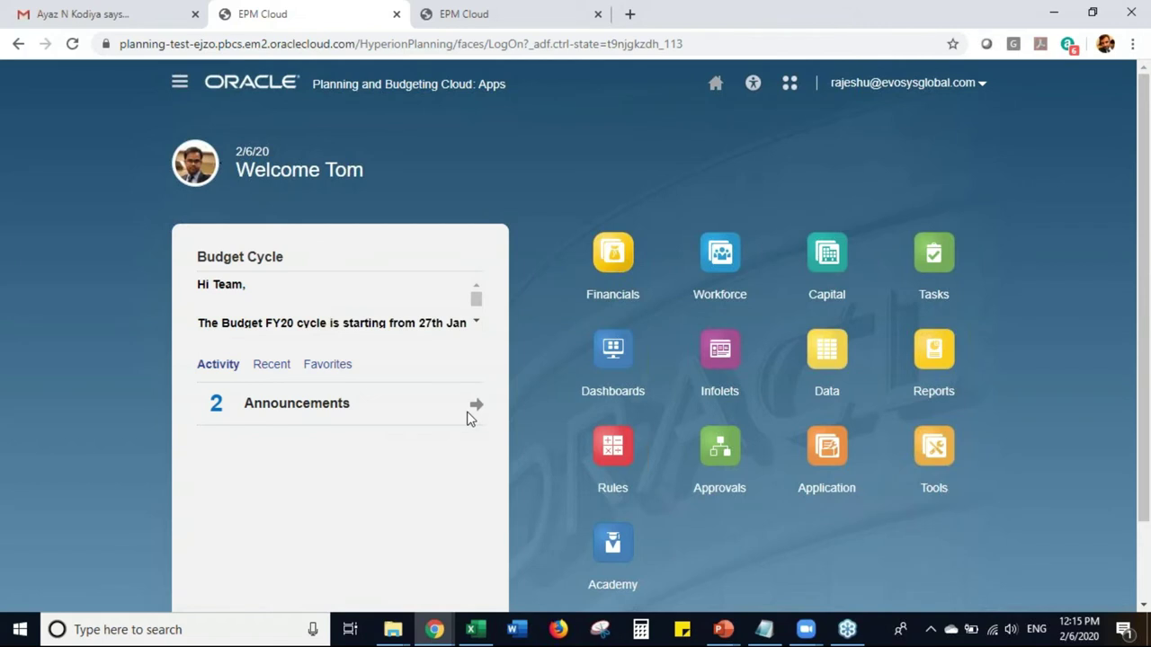
# - Expand the budget cycle announcements, then go to the Tasks page listing all task lists
pyautogui.click(474, 407)
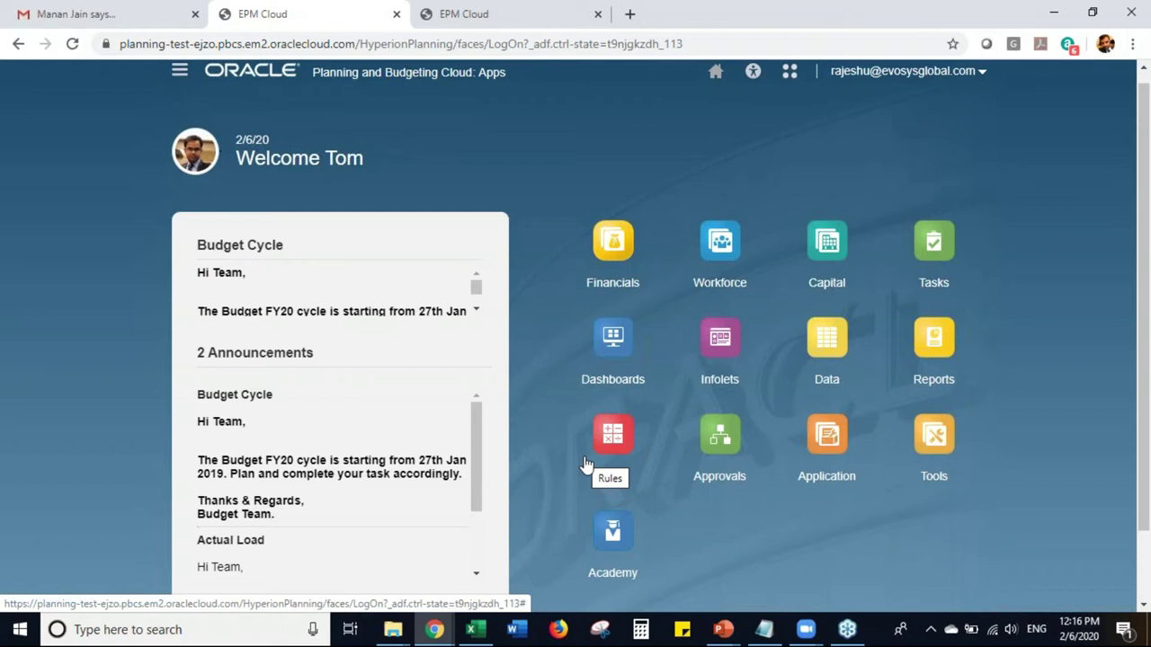
pyautogui.click(930, 285)
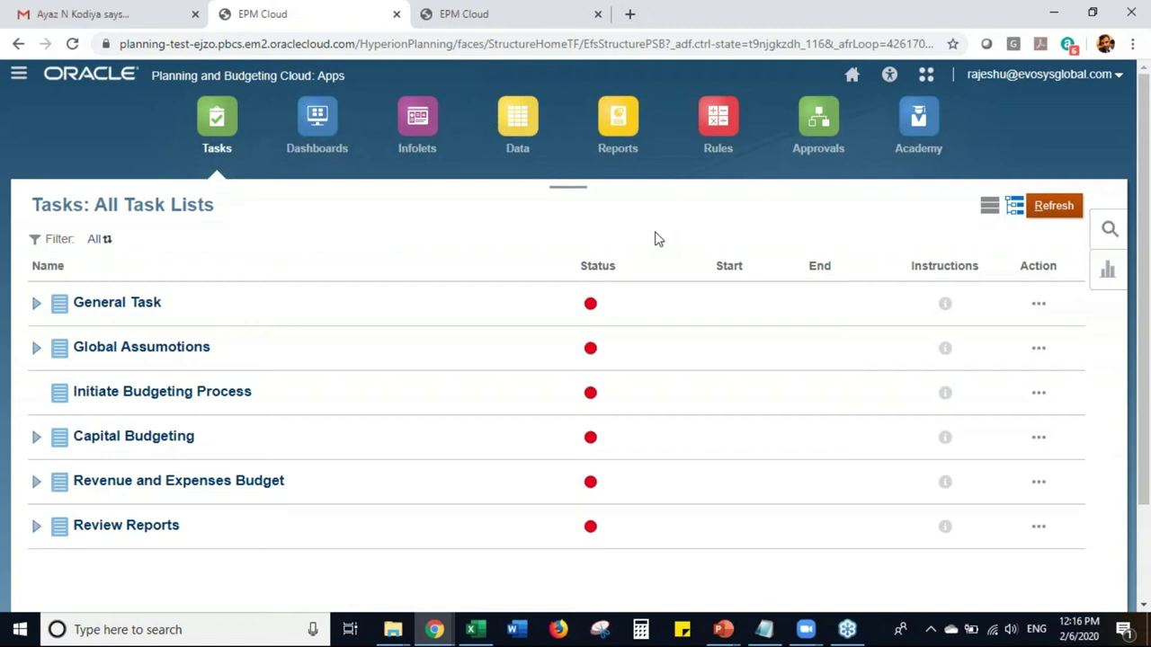
# - Expand General Task, then review and close the Review the Actual Data load form
pyautogui.click(36, 307)
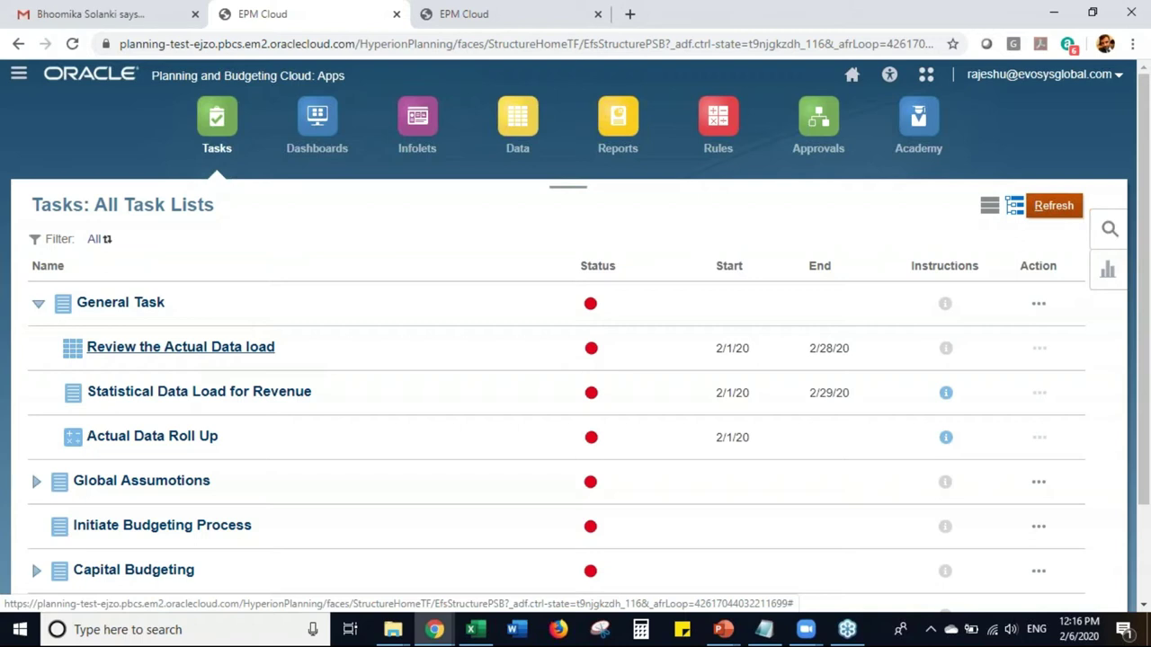
pyautogui.click(179, 347)
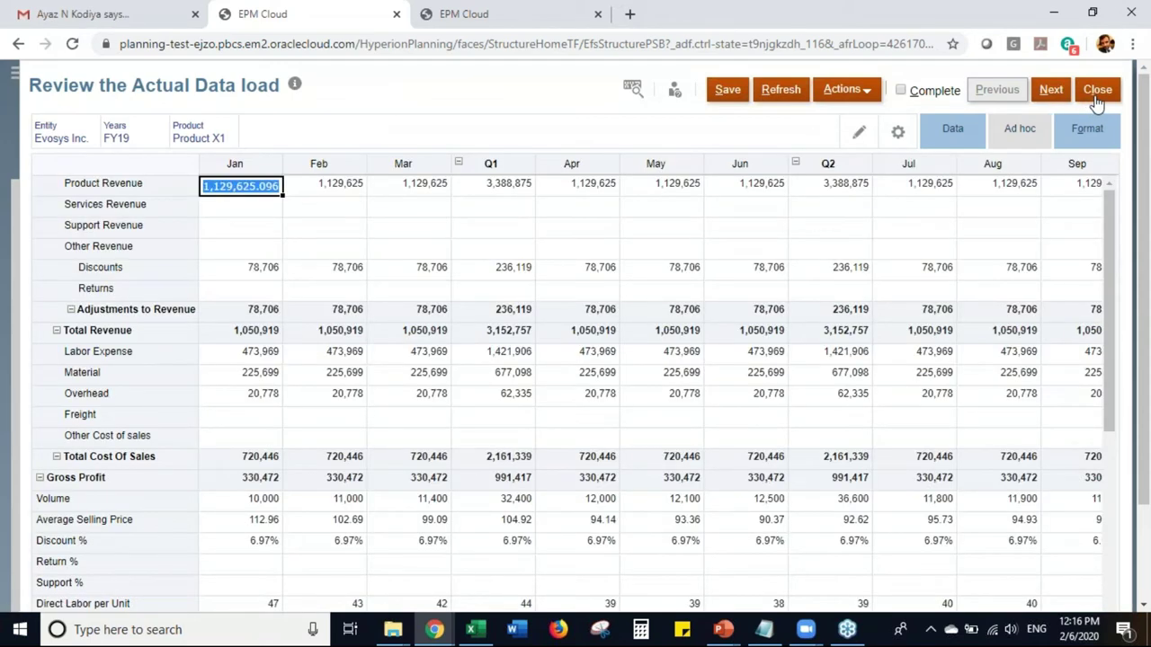
pyautogui.click(1097, 98)
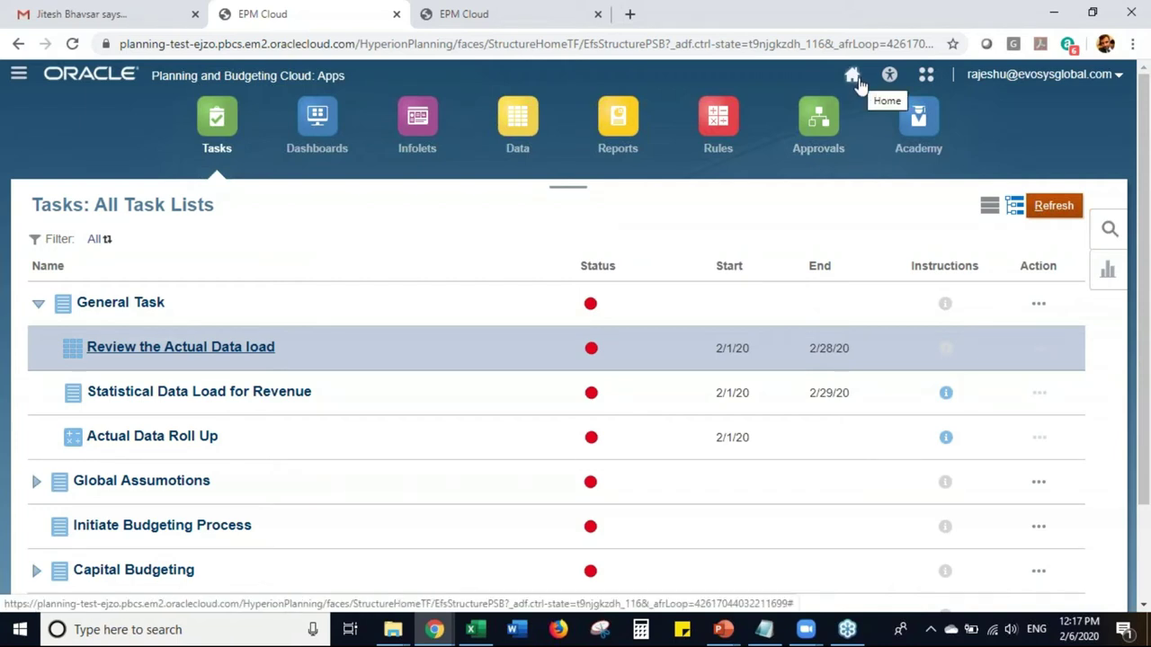
# - Go back to the home page and check the Settings and Actions menu (Help, Downloads, Sign Out)
pyautogui.click(854, 76)
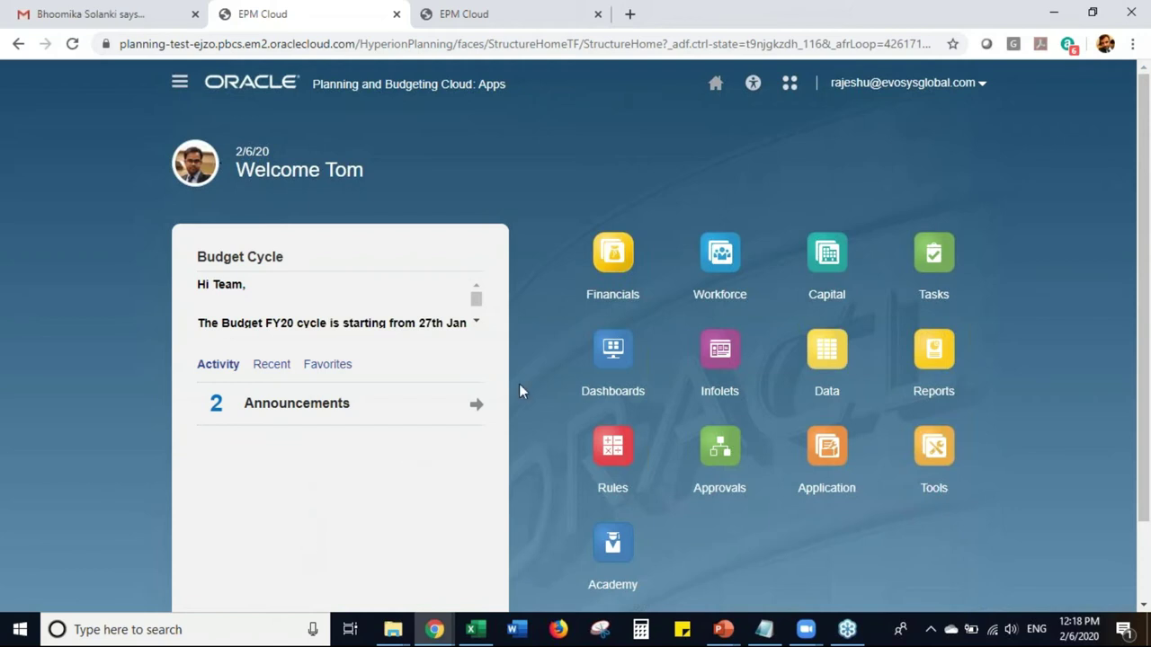
pyautogui.click(982, 86)
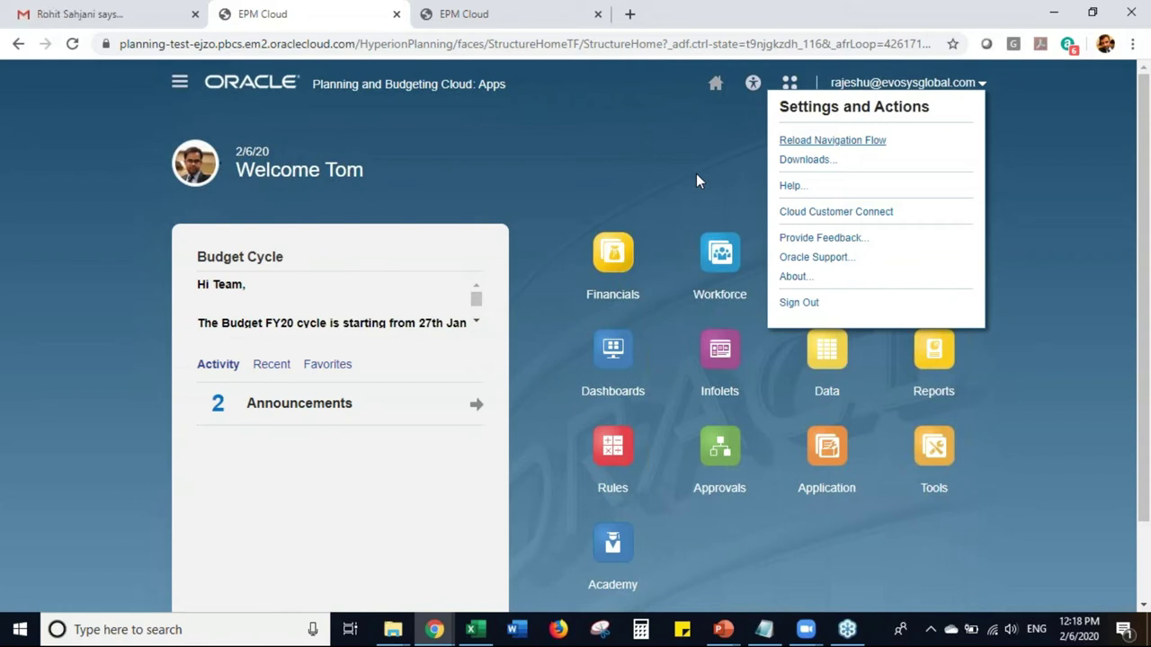
pyautogui.click(729, 560)
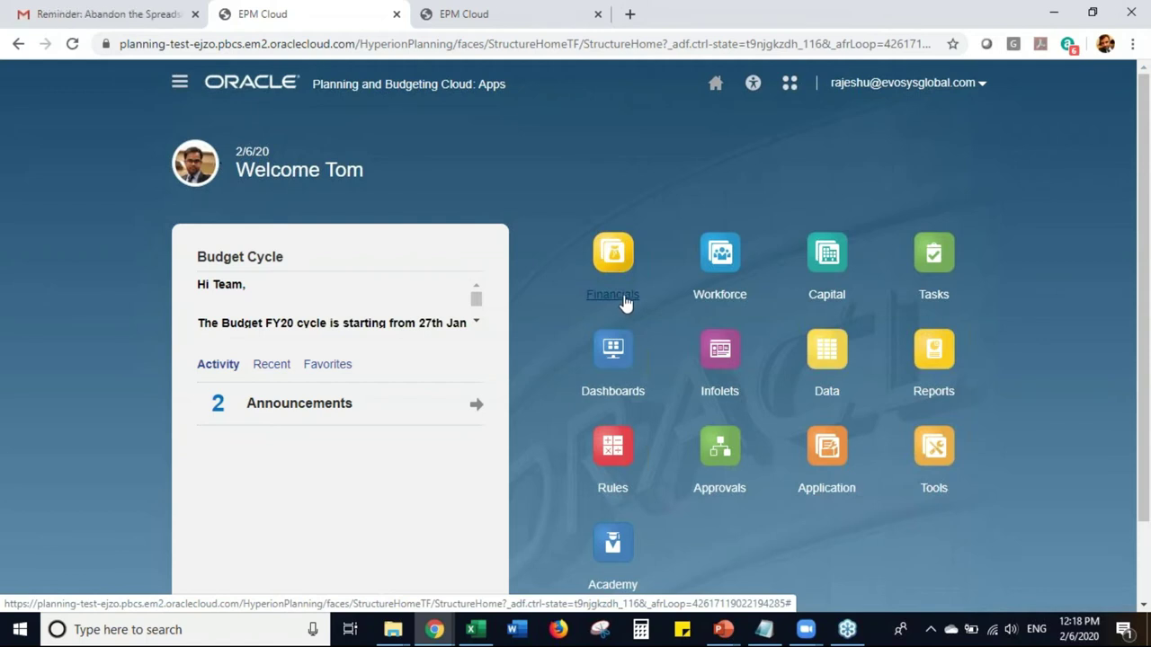
# - Load the Financials Revenue dashboard showing FY19 Total Revenue Plan of 13,696,346
pyautogui.click(625, 303)
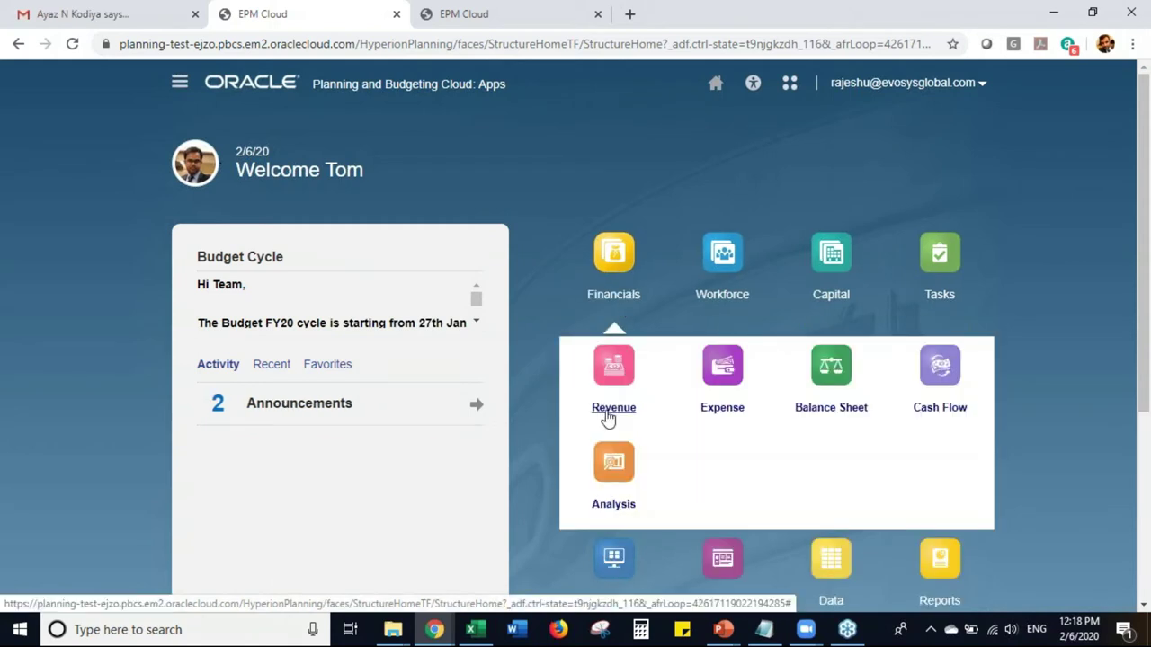
pyautogui.click(607, 413)
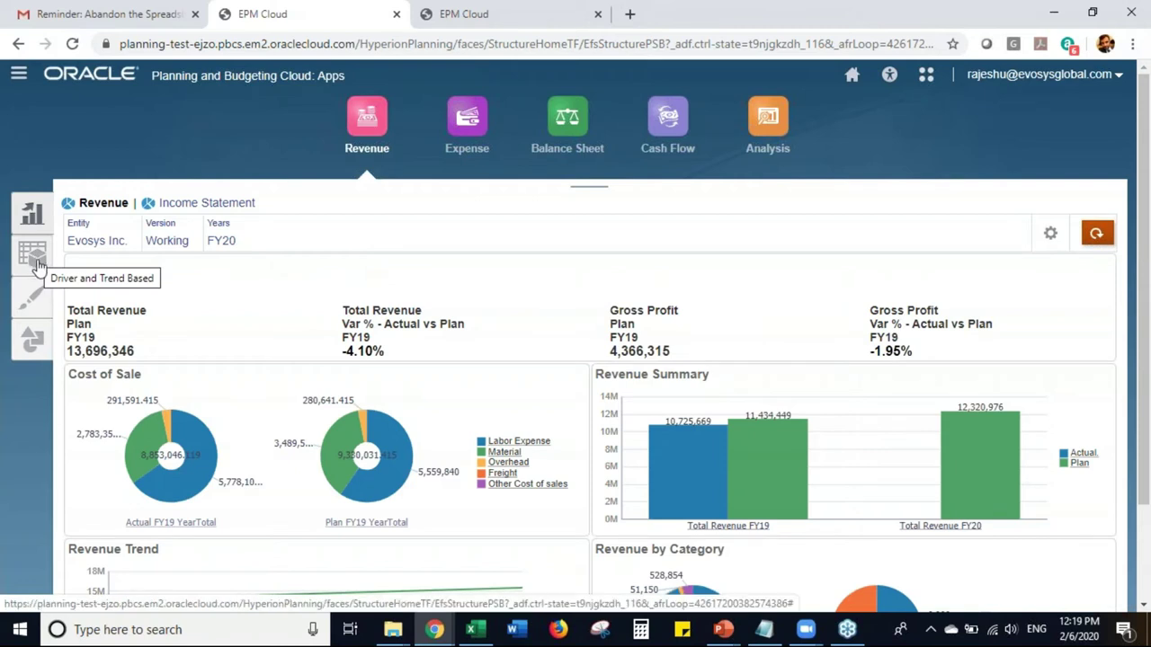
# - Check the Volume trend assumption choices, then view Driver Based Revenue with Total Revenue 13,113,216
pyautogui.click(36, 262)
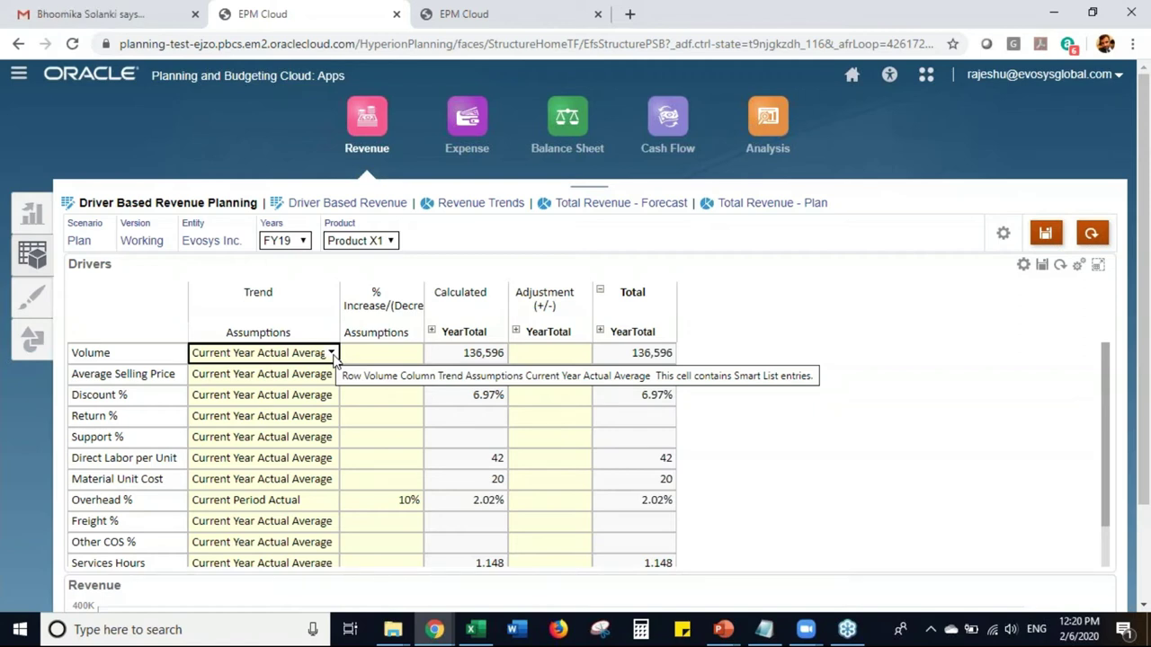
pyautogui.click(332, 355)
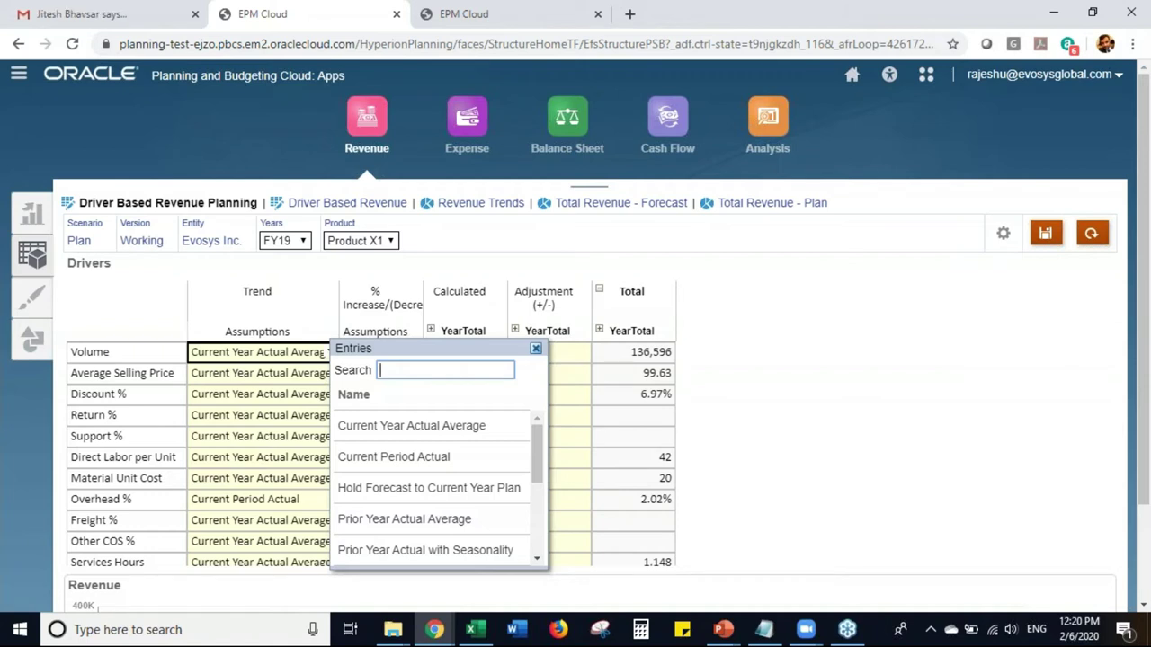
pyautogui.moveTo(541, 473); pyautogui.dragTo(536, 536)
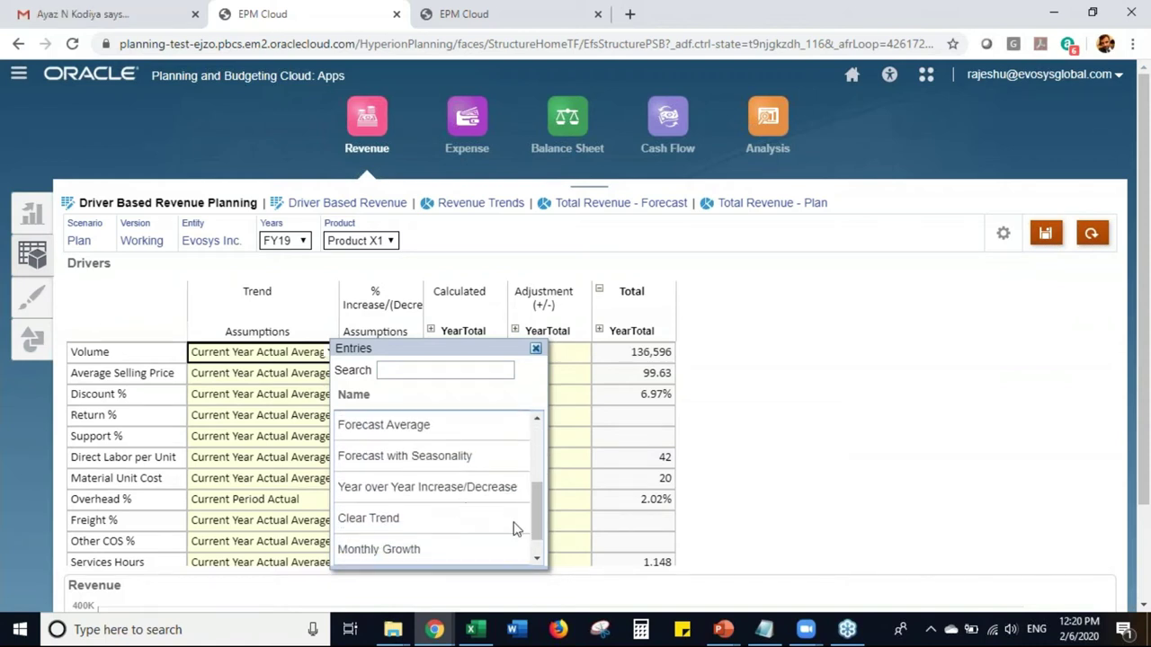
pyautogui.click(536, 349)
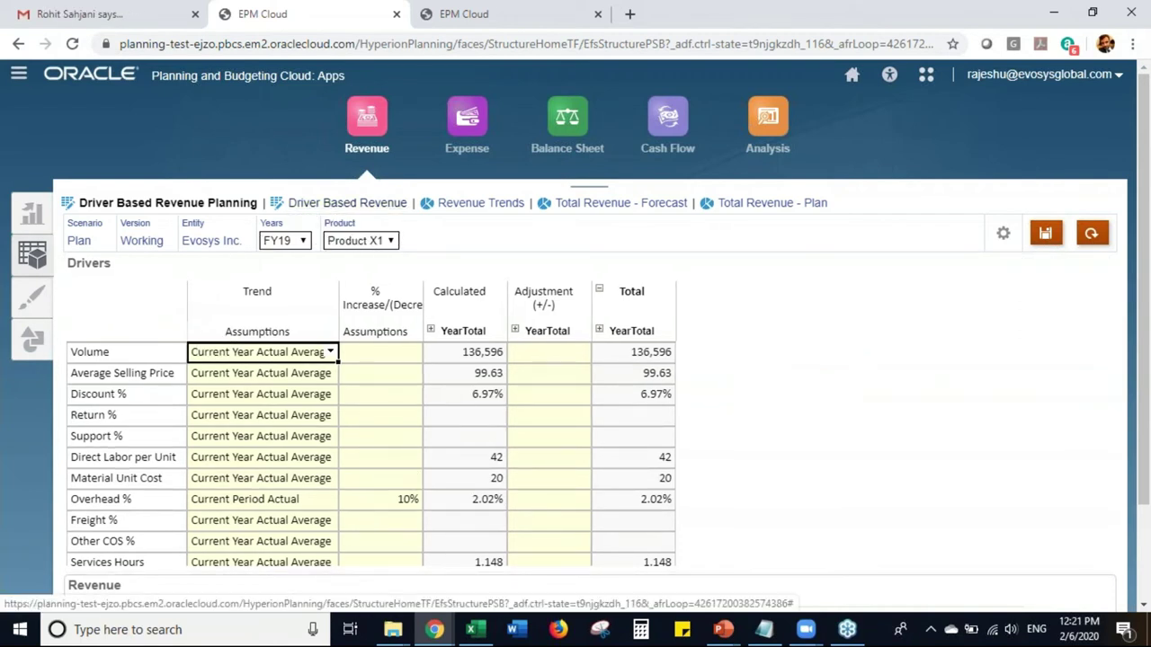
pyautogui.click(310, 204)
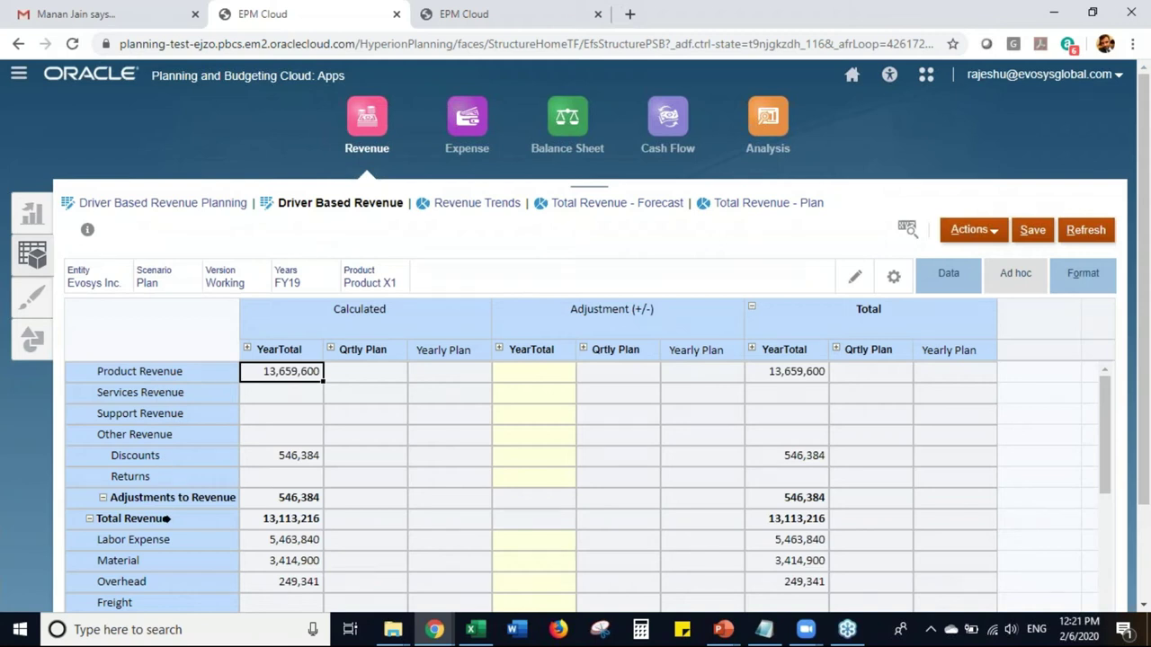
pyautogui.moveTo(1104, 426); pyautogui.dragTo(1111, 382)
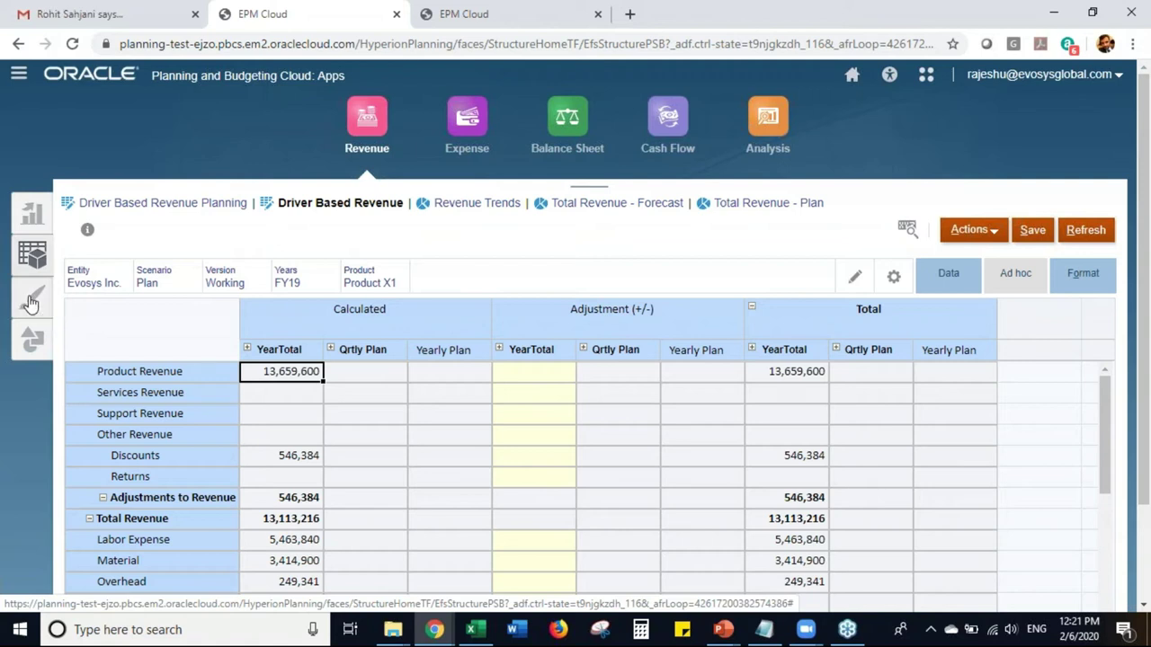
# - Switch to the Enter Revenue form for Product X1, FY19 Plan, with January Total Revenue 47,033
pyautogui.click(30, 304)
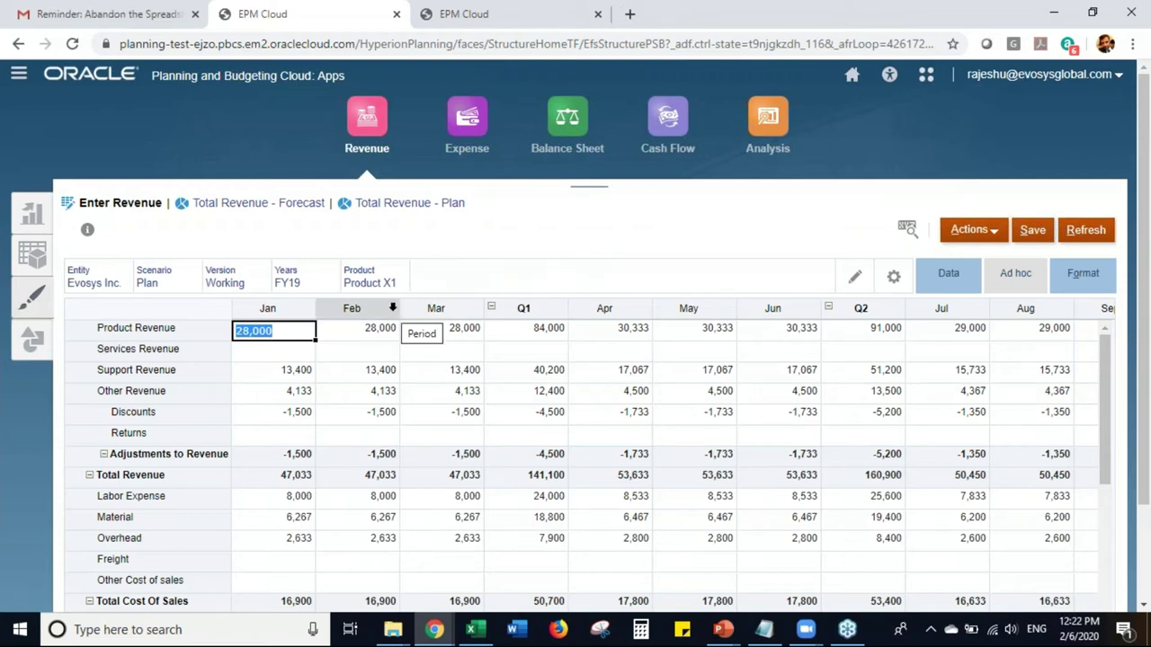
pyautogui.rightClick(503, 378)
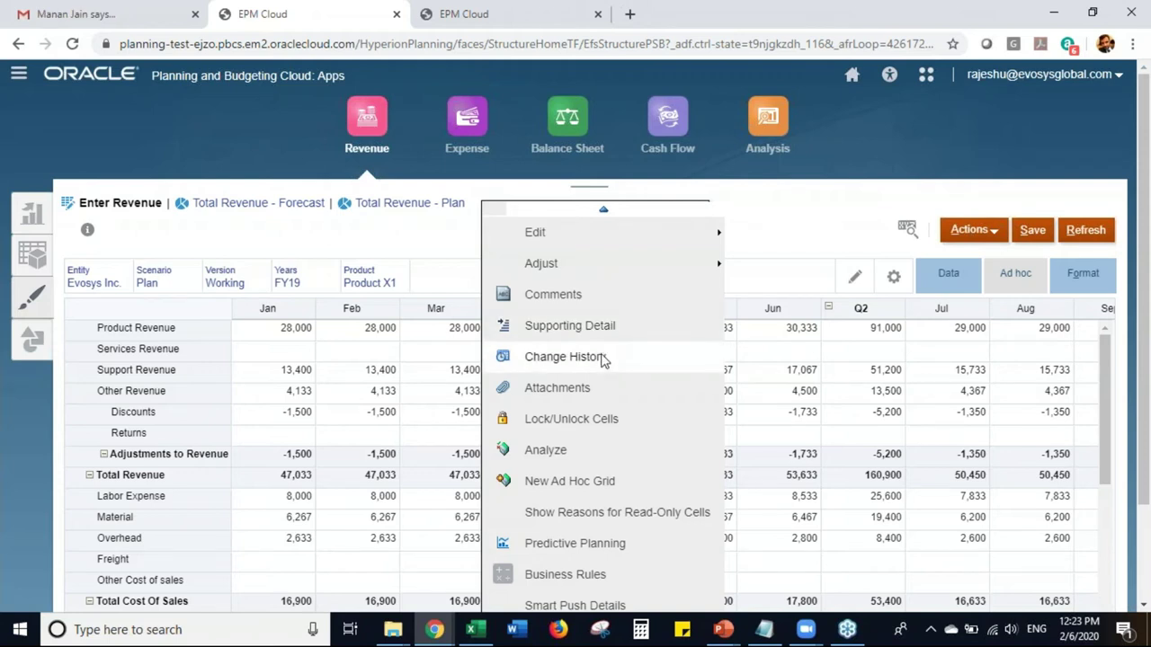
pyautogui.click(603, 359)
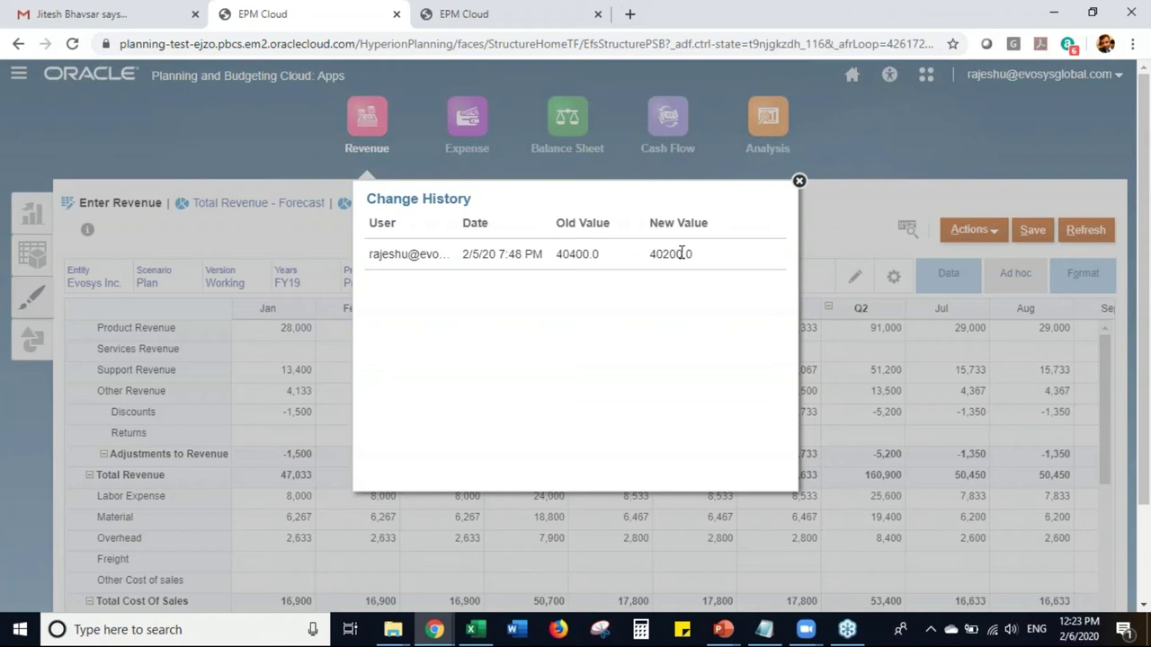
pyautogui.click(800, 182)
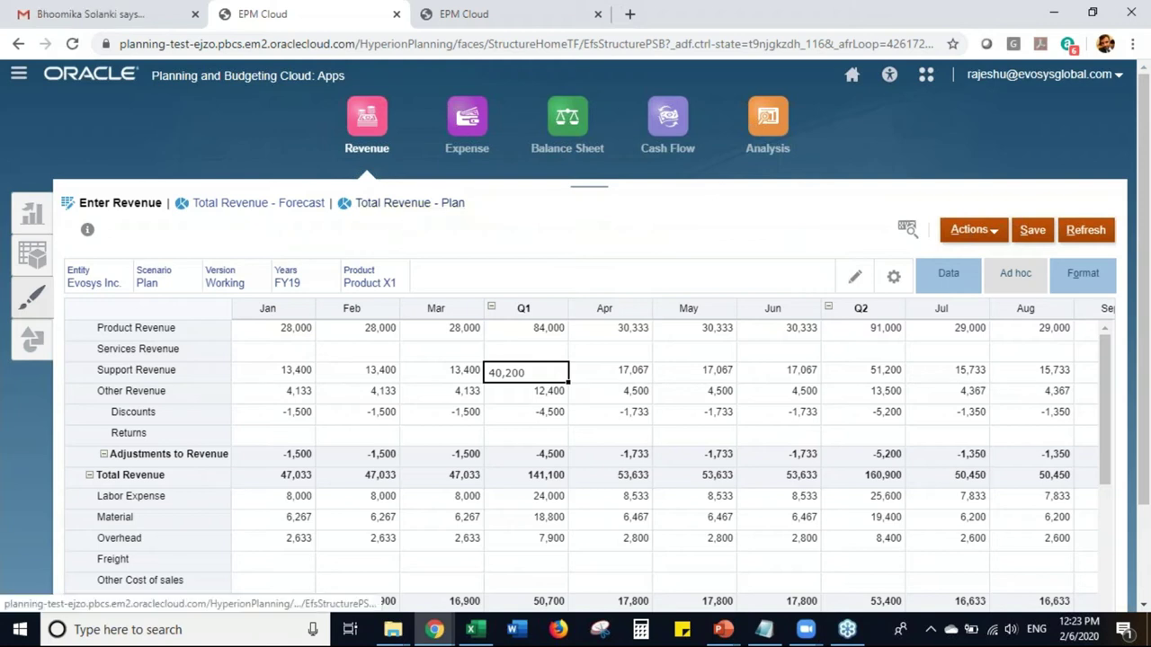
# - Open the Total Revenue - Plan form and review the Working, Draft_1 and Draft_2 YearTotals
pyautogui.click(409, 205)
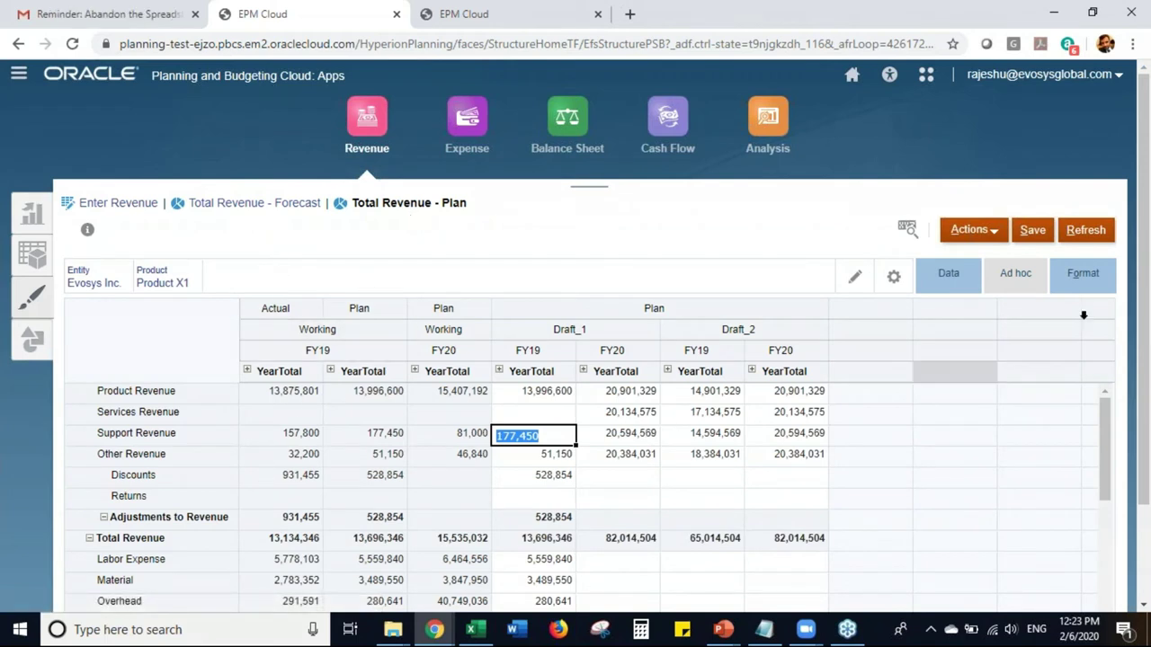
pyautogui.moveTo(1140, 371); pyautogui.dragTo(1140, 371)
pyautogui.scroll(-1, 1140, 371)
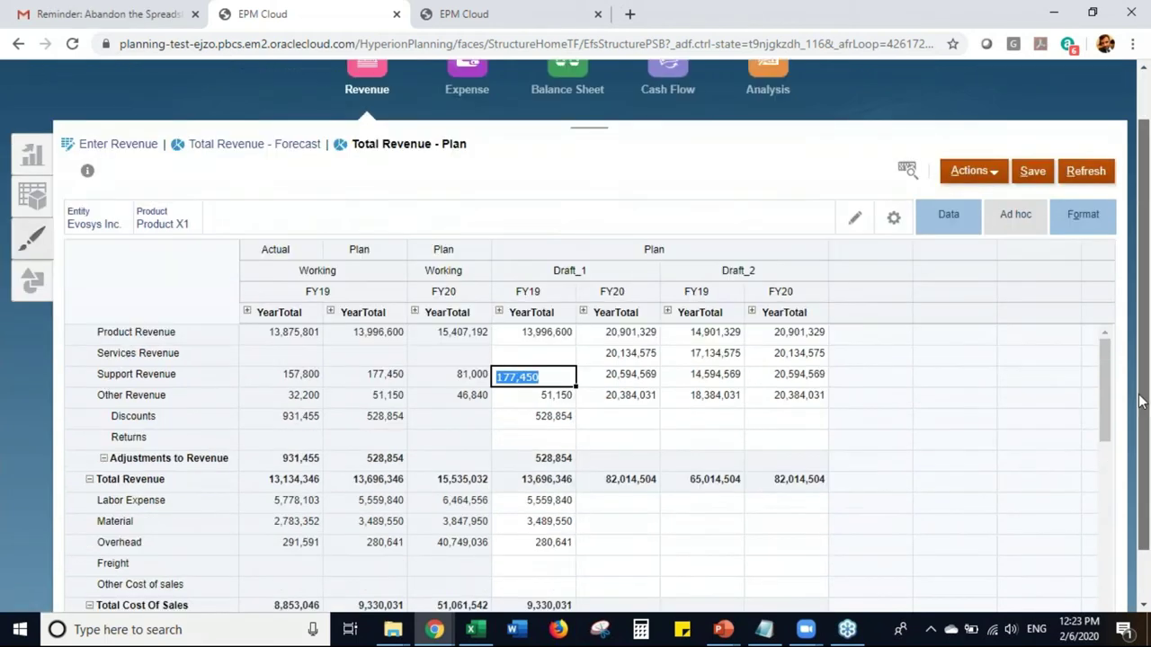
pyautogui.scroll(-2, 1107, 388)
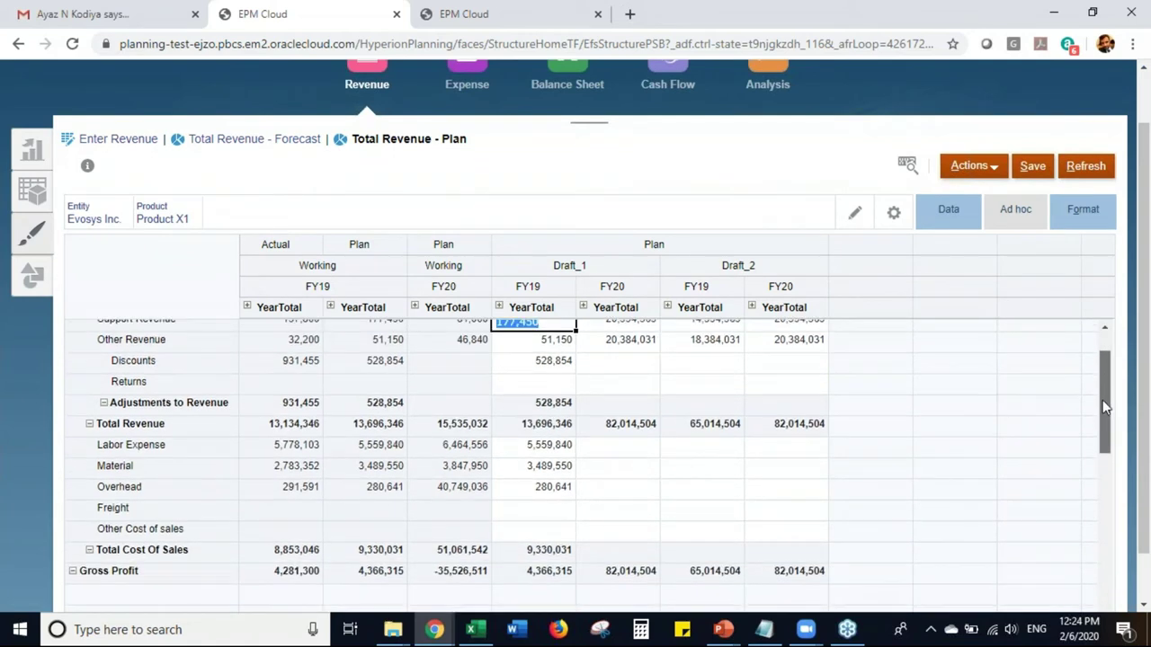
pyautogui.scroll(-2, 1104, 409)
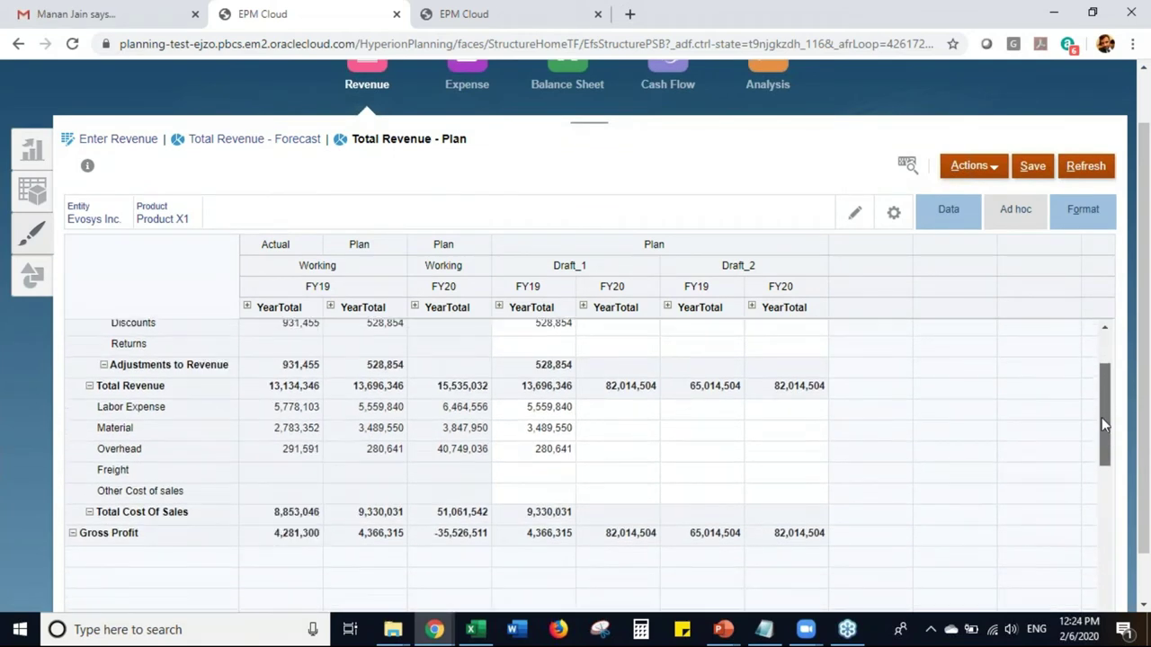
pyautogui.scroll(3, 1112, 382)
pyautogui.scroll(2, 1112, 381)
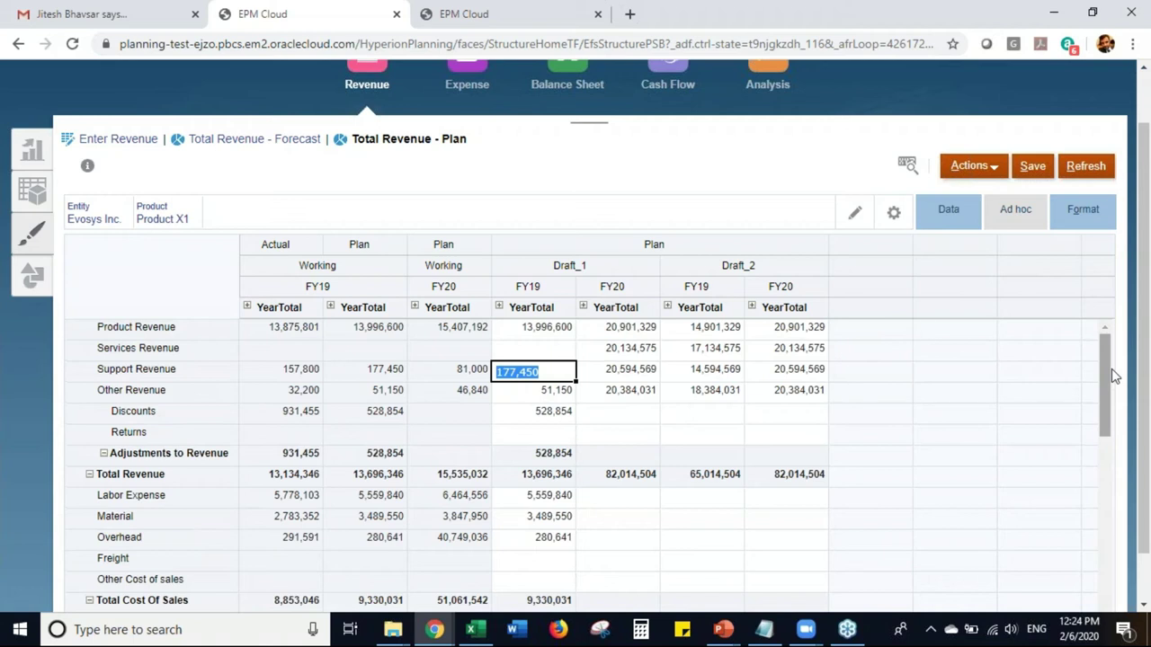
pyautogui.click(175, 325)
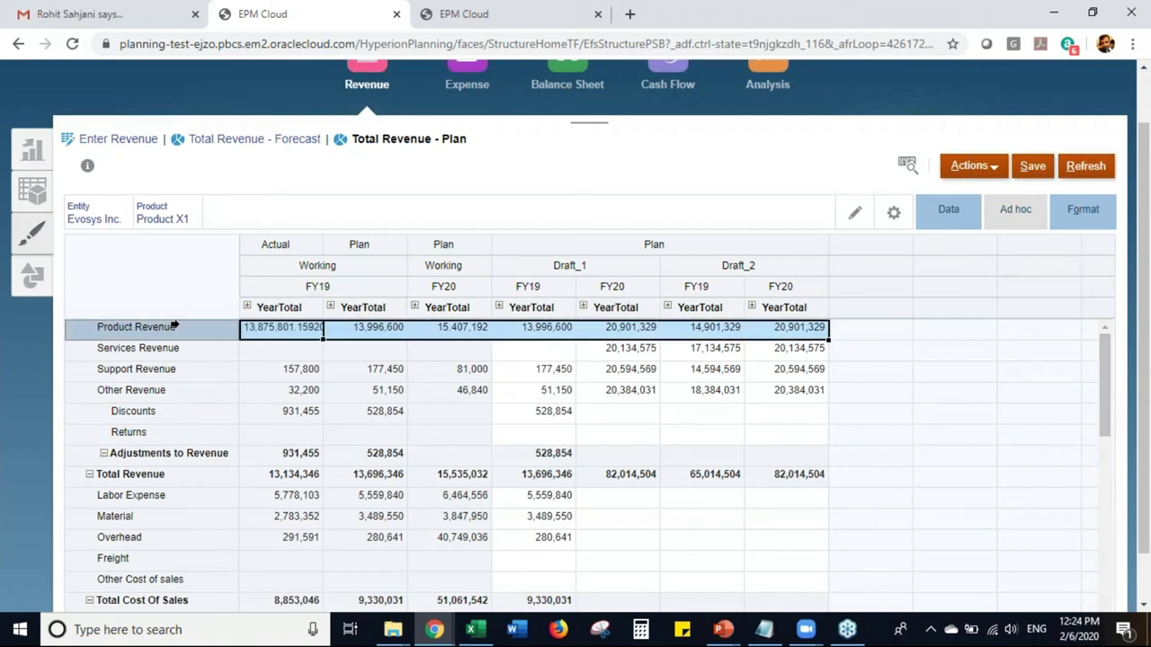
pyautogui.rightClick(173, 326)
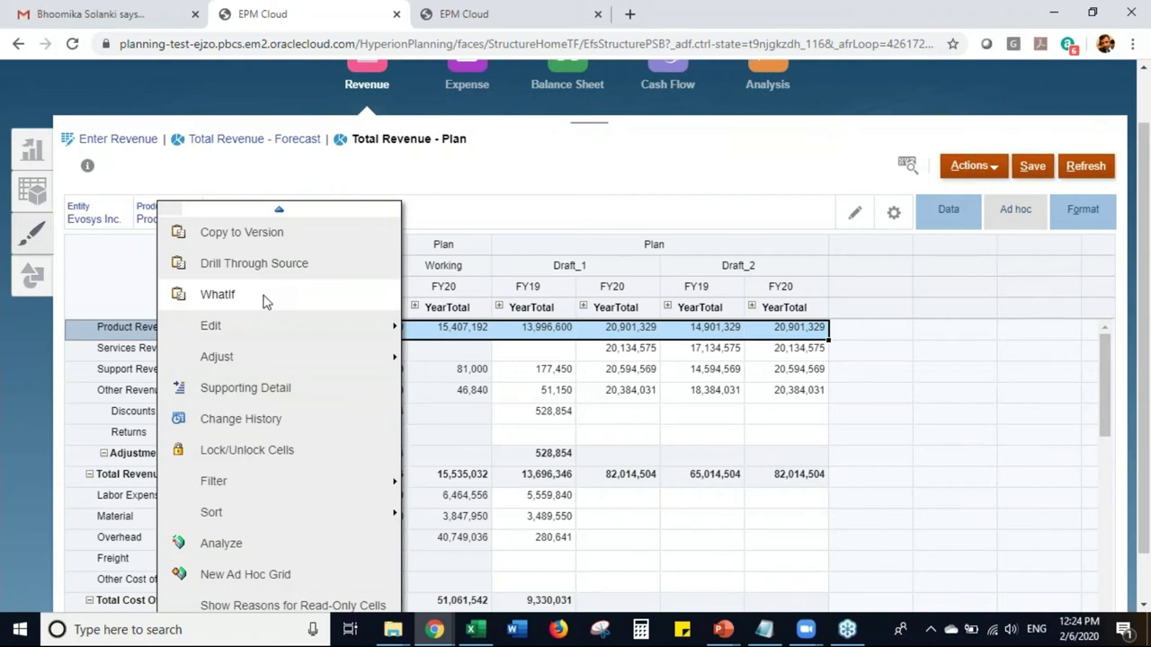
pyautogui.click(265, 301)
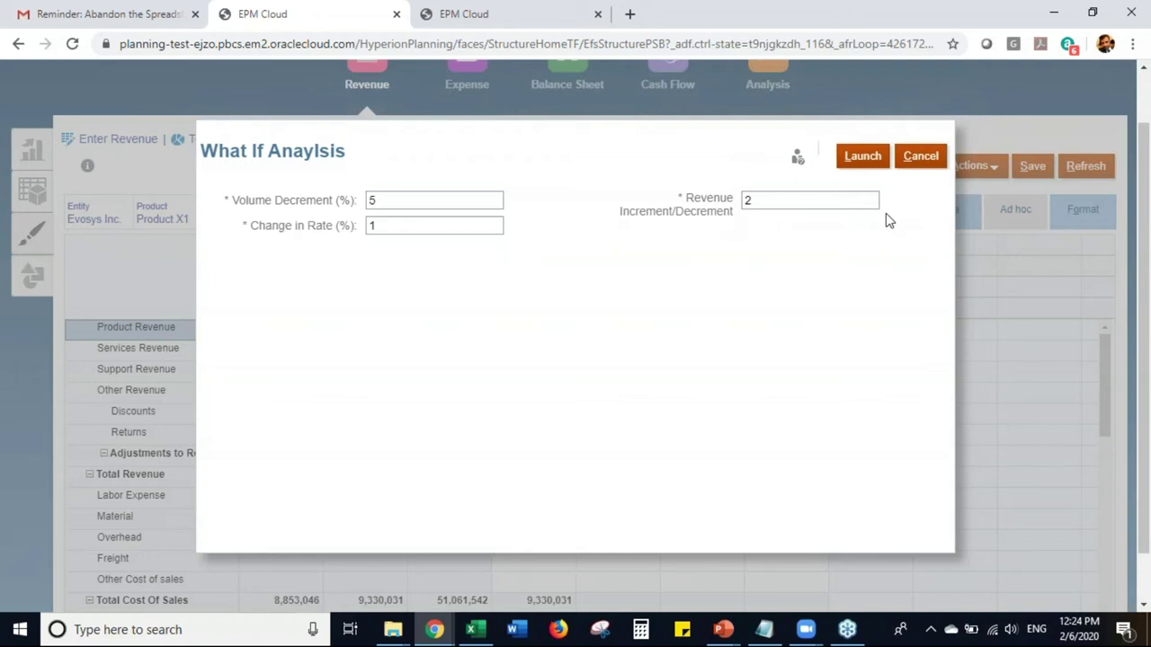
pyautogui.click(927, 170)
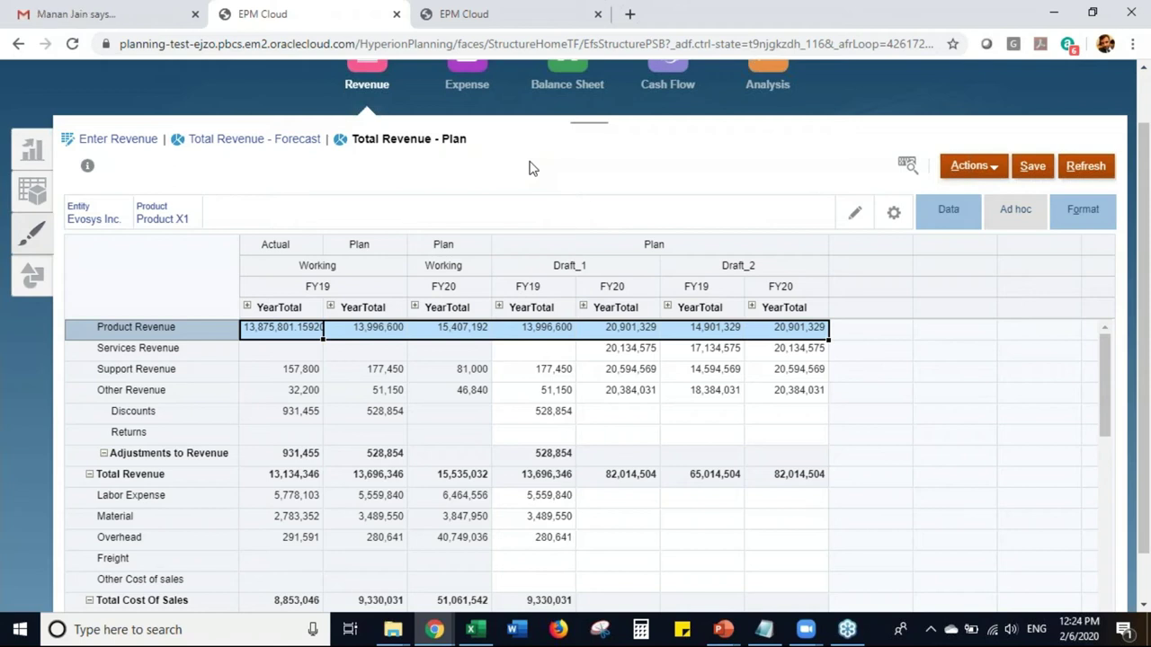
# - Scroll to the top of the Total Revenue - Plan form and return to the home page
pyautogui.moveTo(1148, 405); pyautogui.dragTo(1148, 402)
pyautogui.scroll(1, 1102, 400)
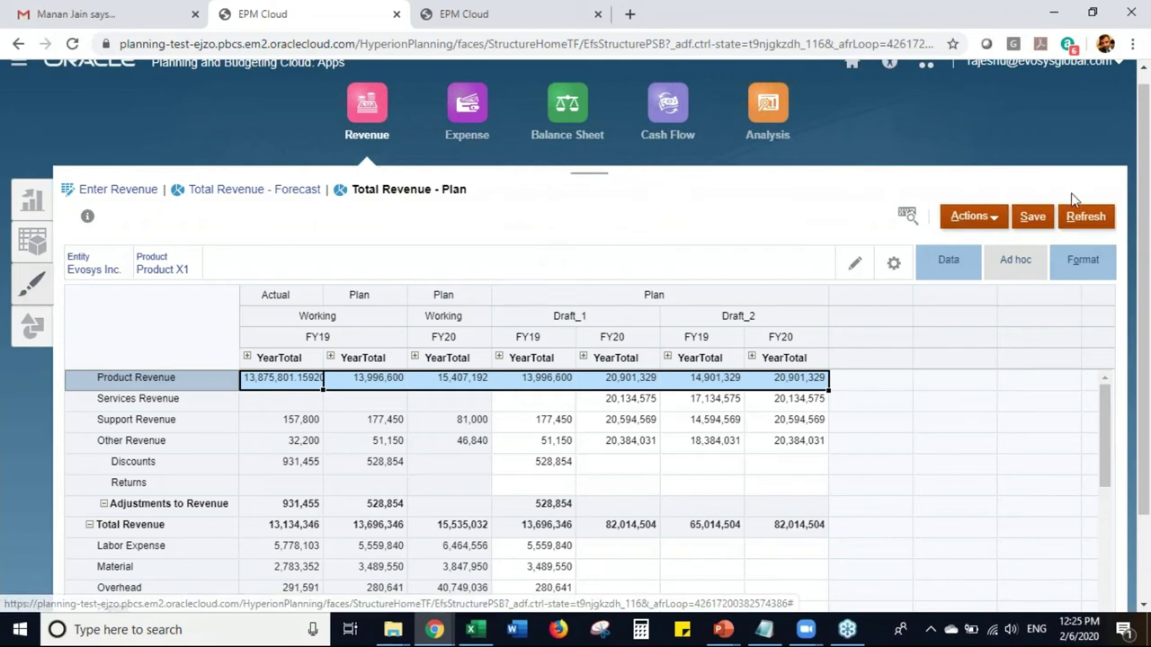
pyautogui.scroll(1, 1149, 331)
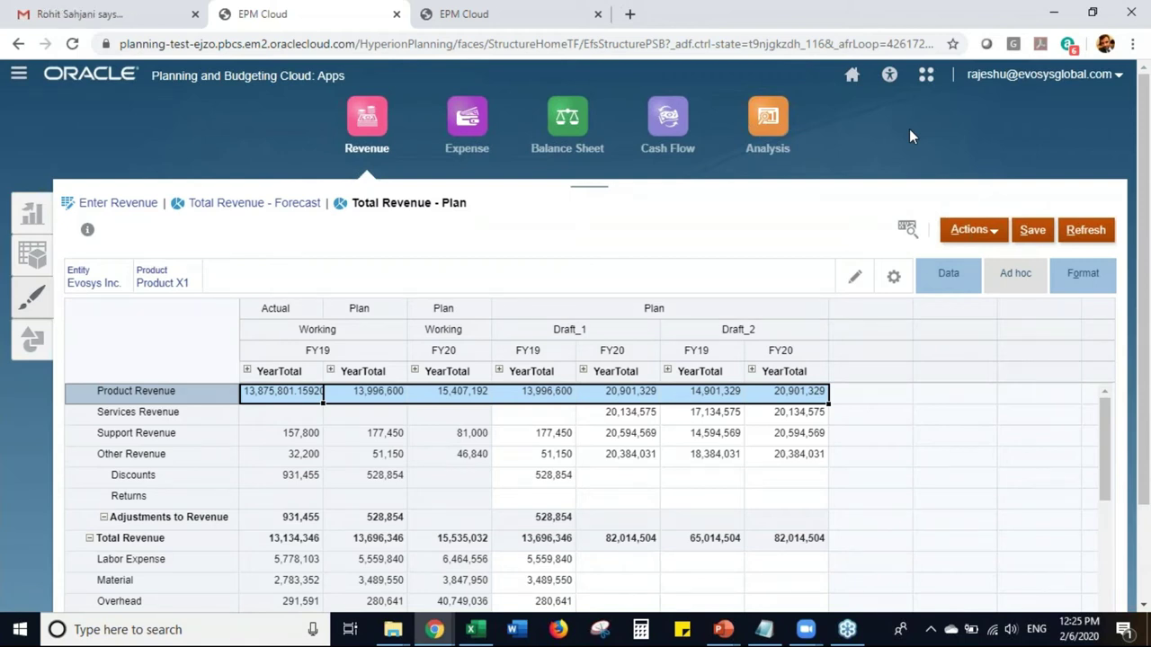
pyautogui.click(853, 79)
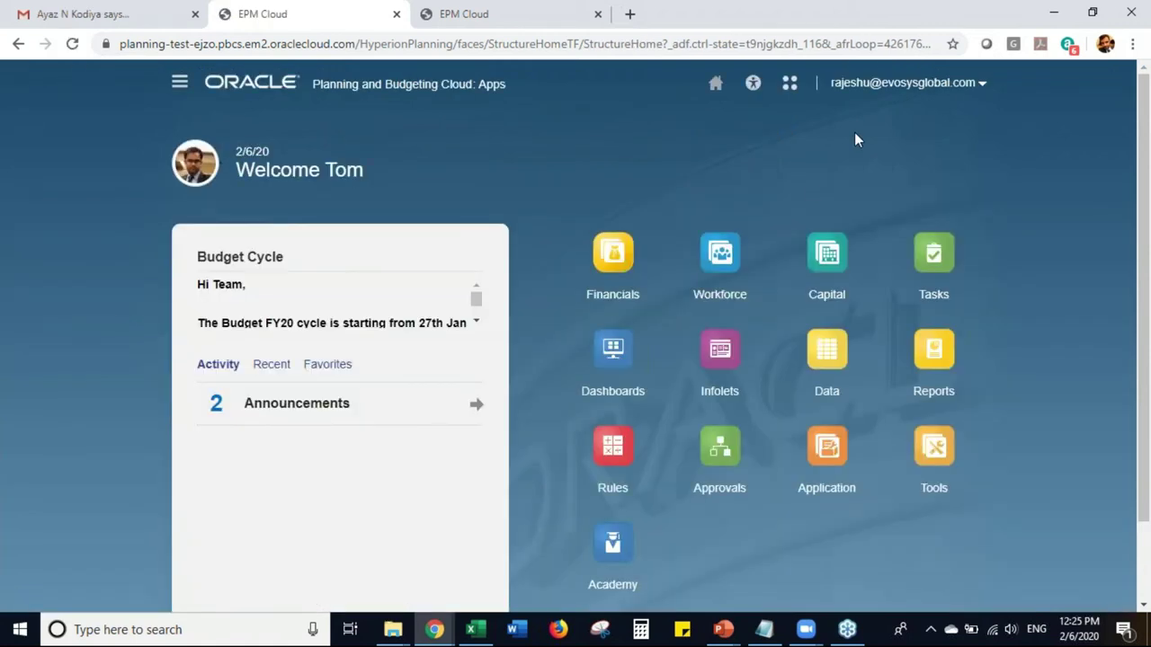
# - Open Approvals and select the Evosys Inc. approval unit, with all four entities Under Review
pyautogui.click(719, 486)
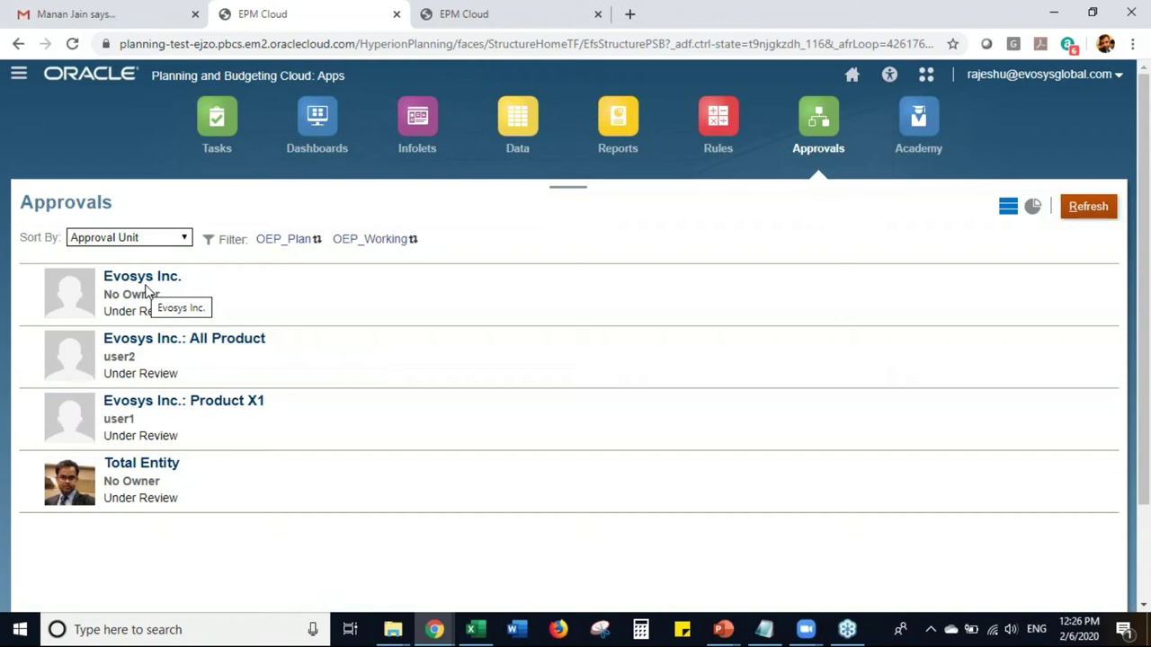
pyautogui.click(146, 289)
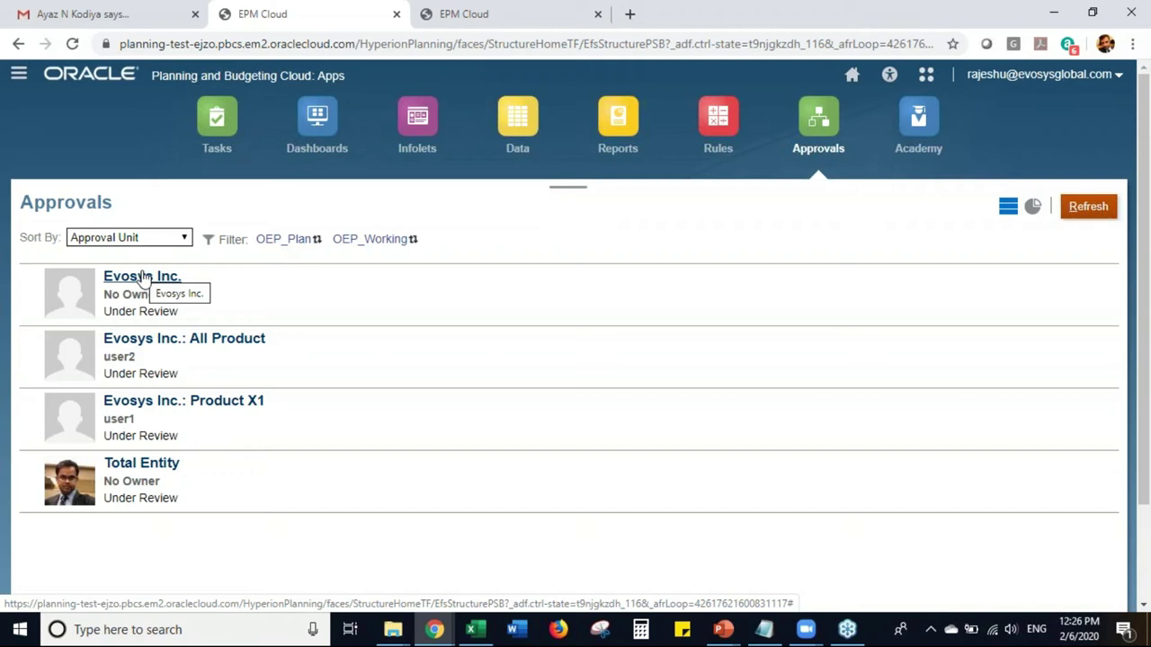
pyautogui.click(144, 278)
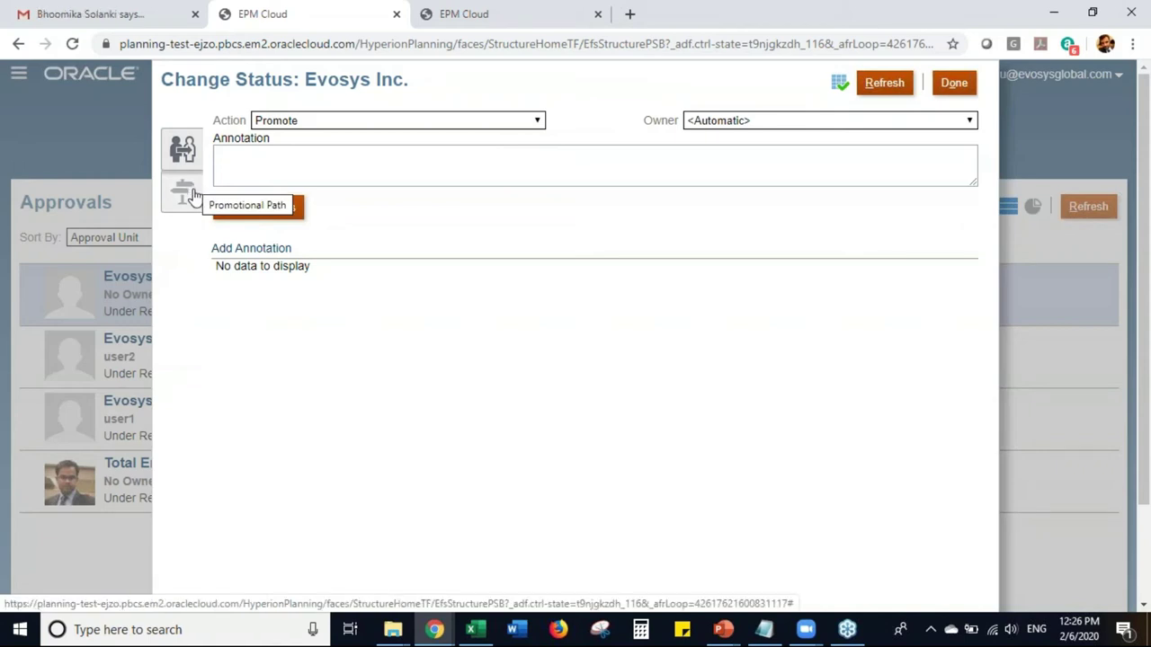
pyautogui.click(181, 191)
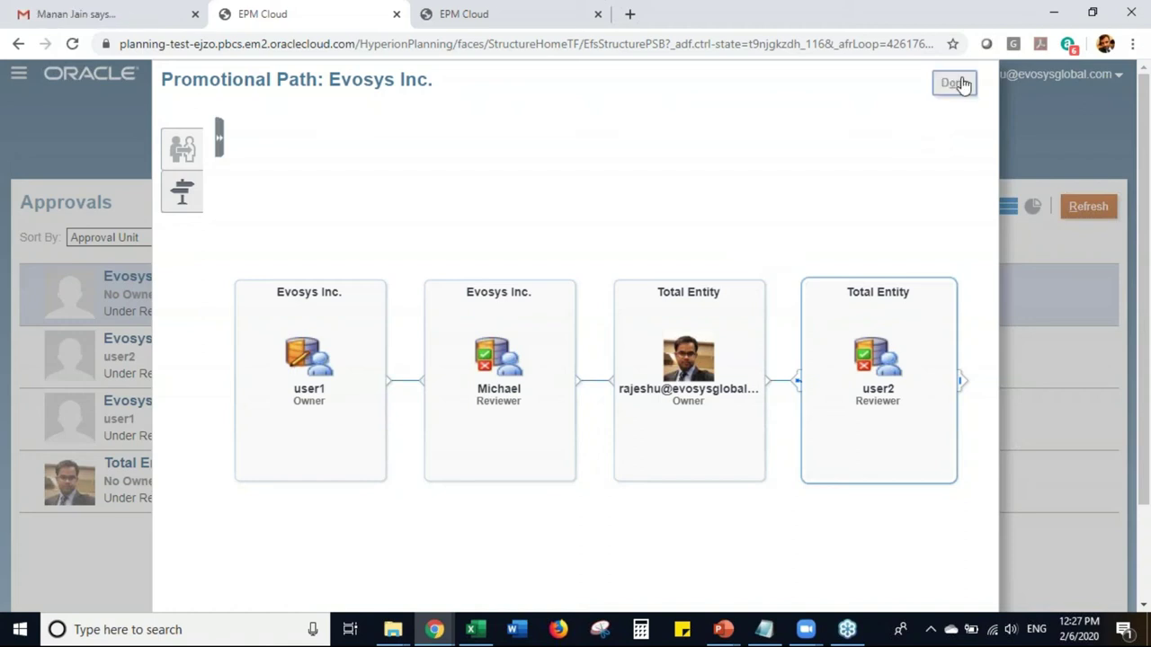
pyautogui.click(959, 84)
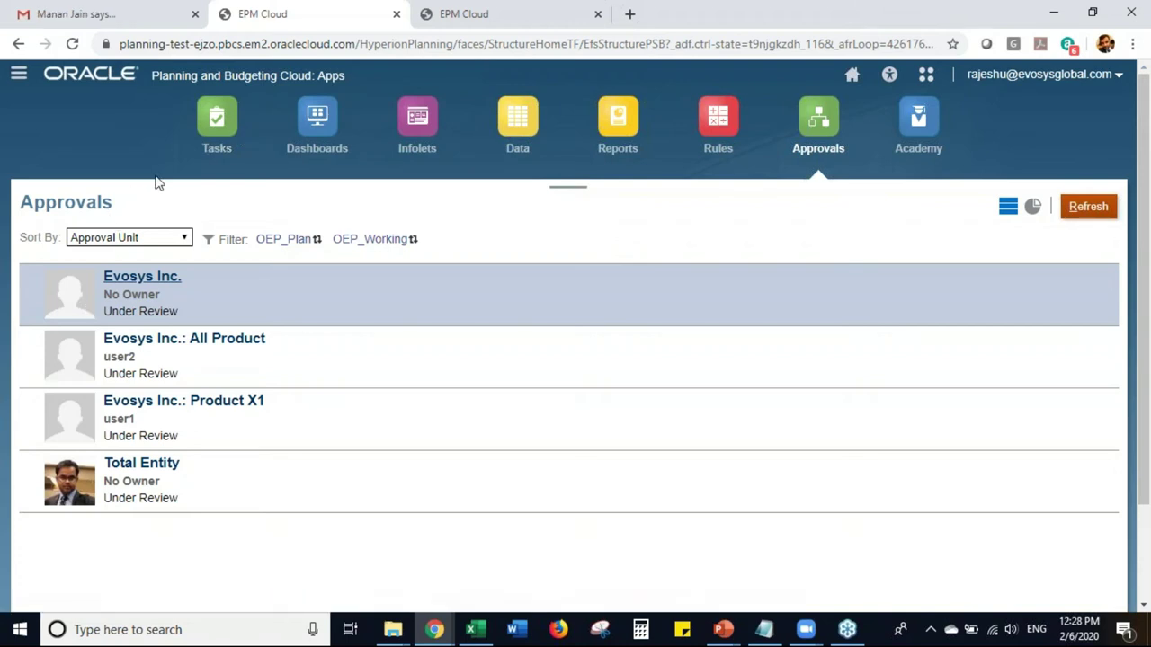
# - Return from Approvals to the home page through the Navigator menu
pyautogui.click(18, 81)
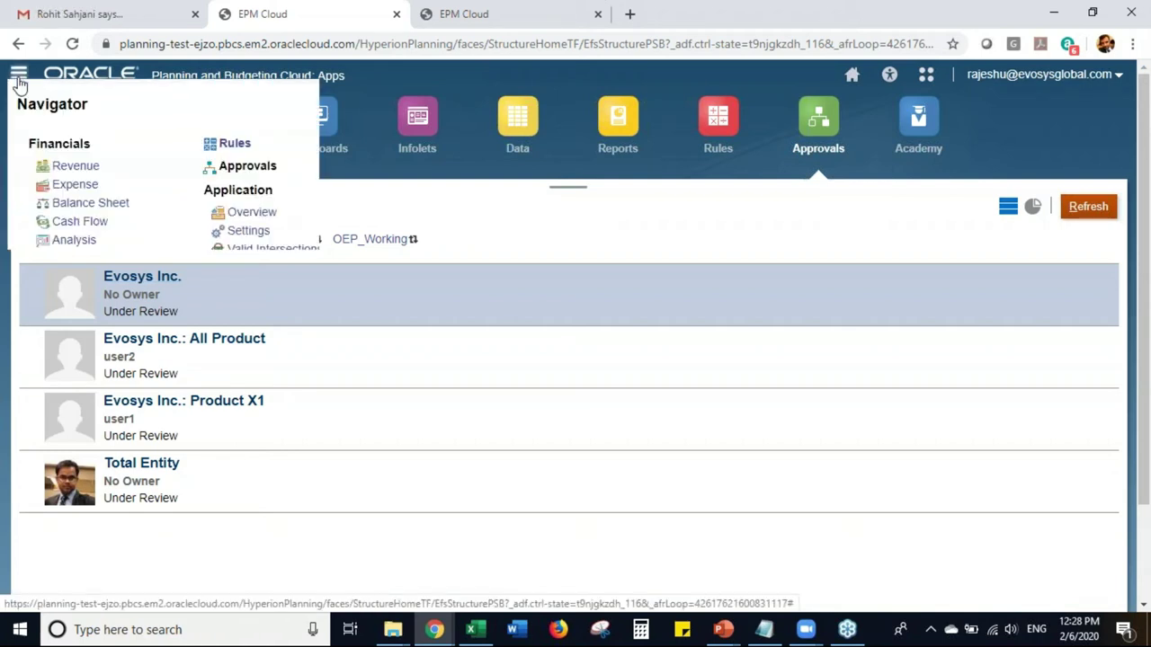
pyautogui.click(63, 164)
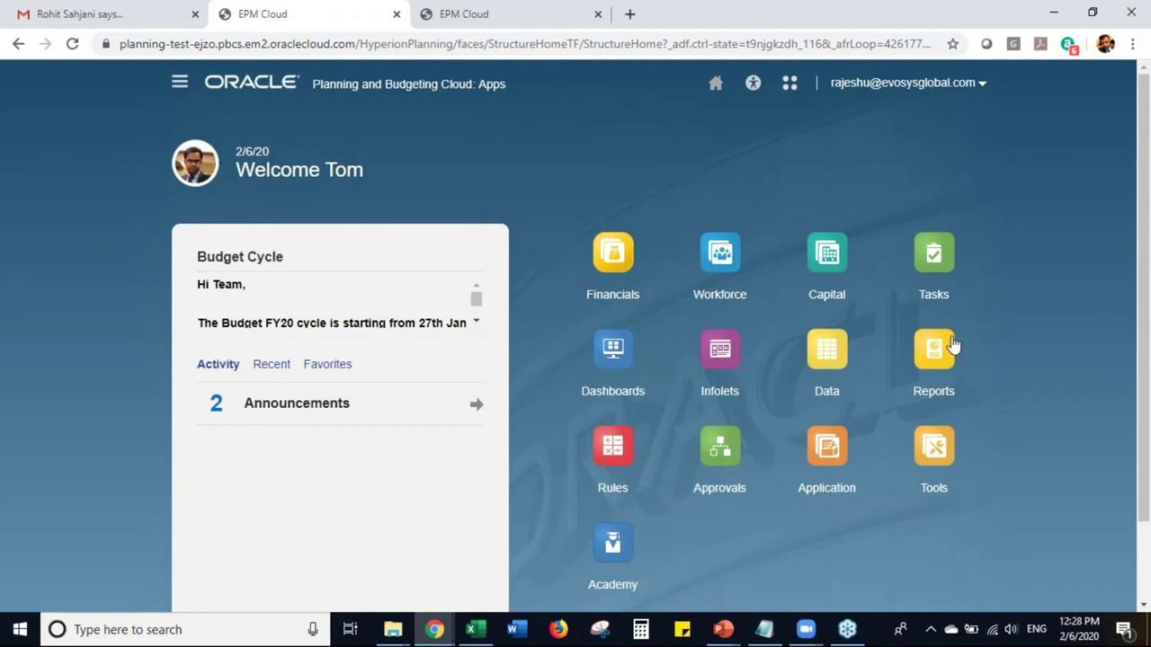
# - Run the Income Statement Overview report as HTML from the A_Financial Reports folder
pyautogui.click(935, 393)
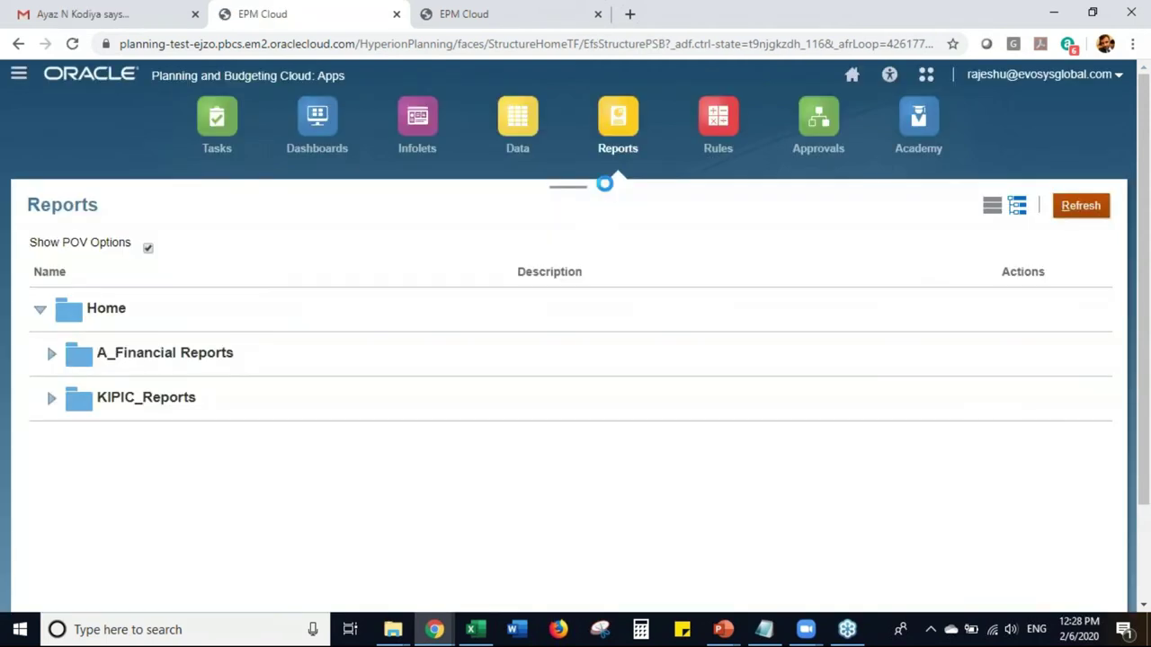
pyautogui.click(52, 357)
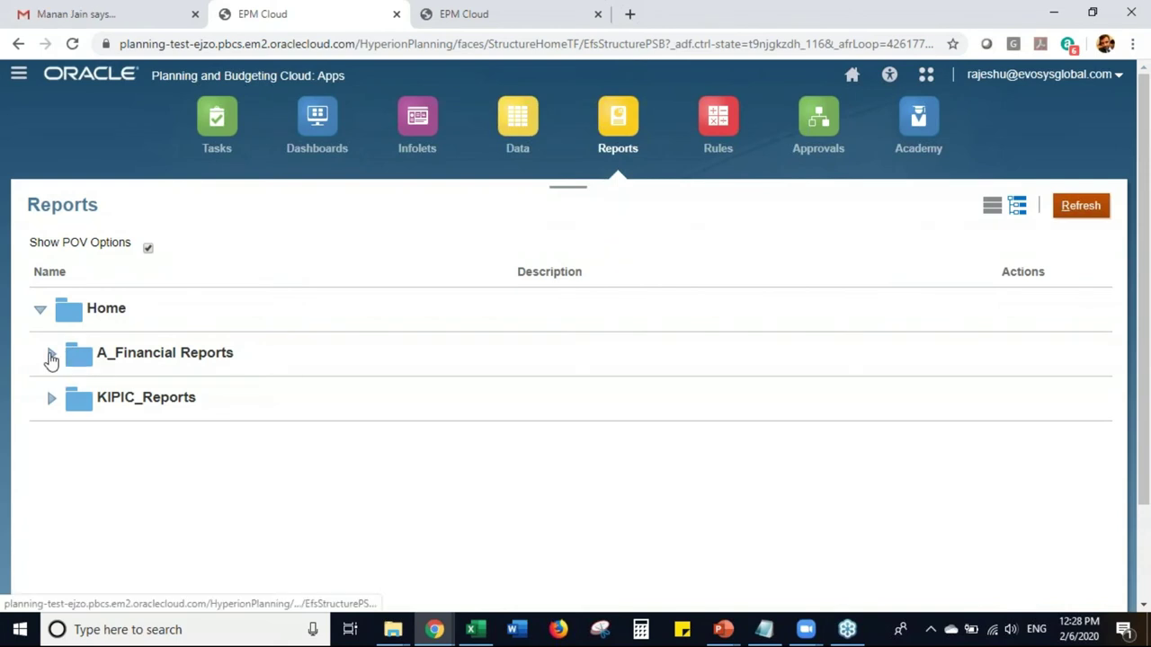
pyautogui.moveTo(1146, 376); pyautogui.dragTo(1128, 436)
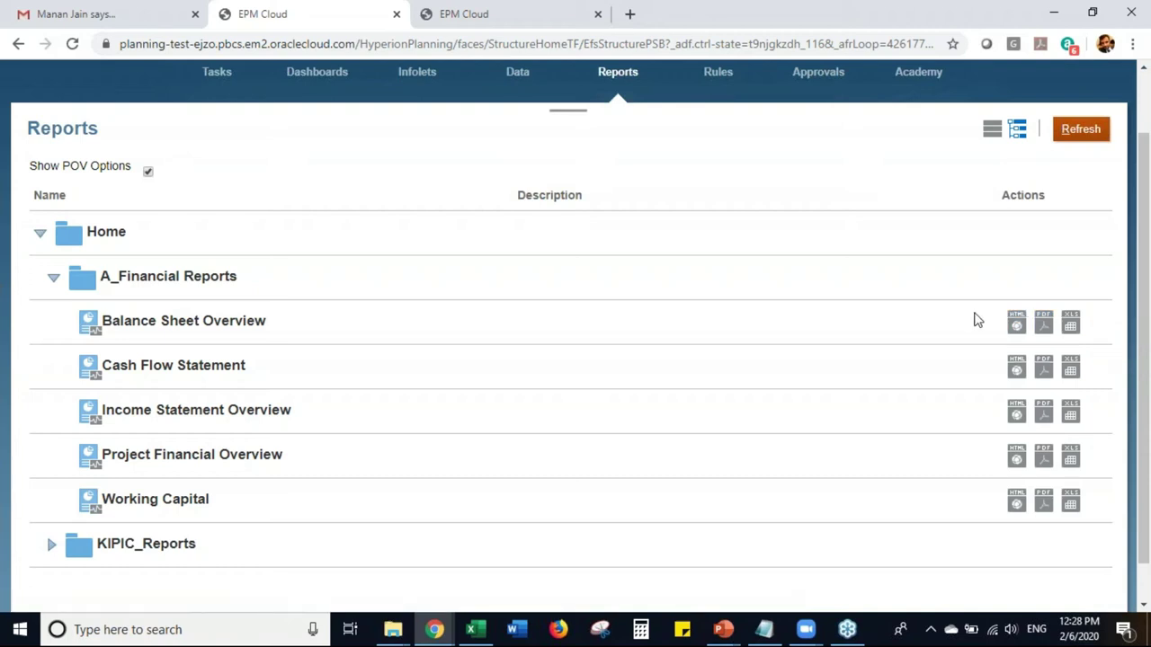
pyautogui.click(1016, 415)
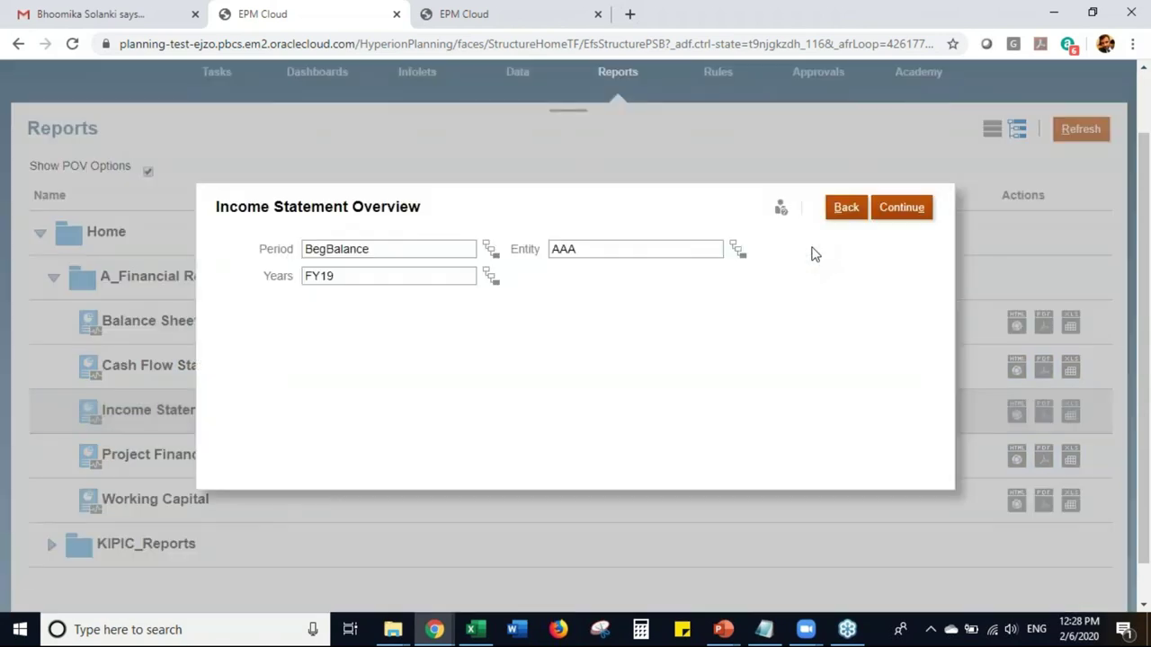
# - Generate Income Statement Overview for period YearTotal, expand Total Revenue, then close the report
pyautogui.doubleClick(403, 249)
pyautogui.write('Y')
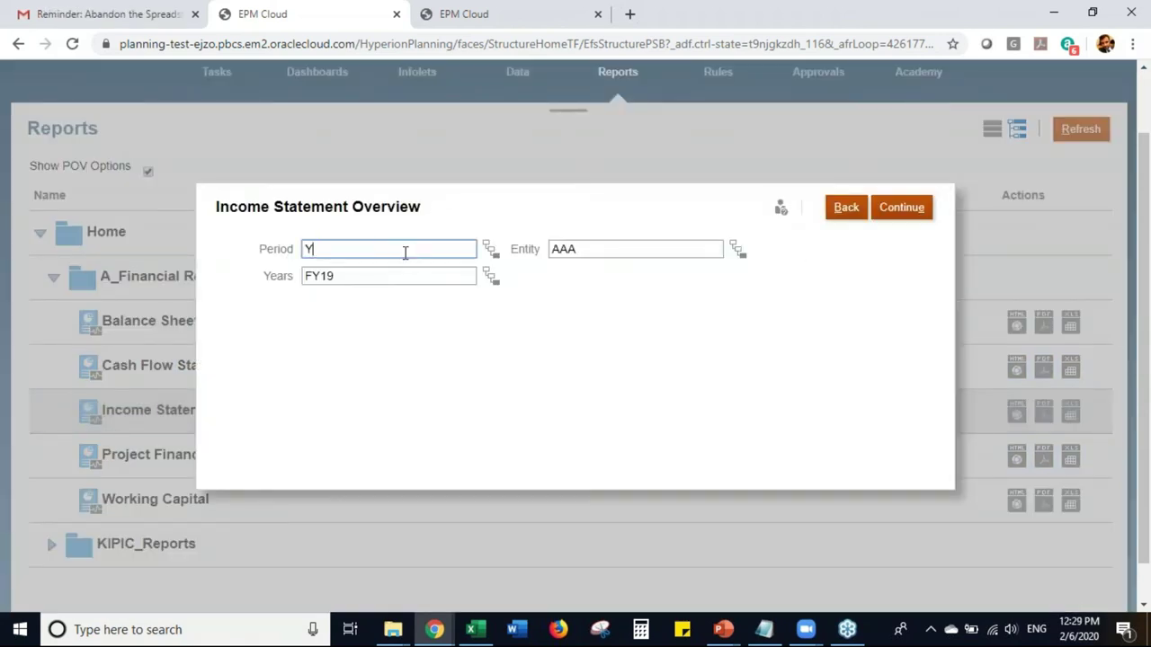
pyautogui.write('earTotal')
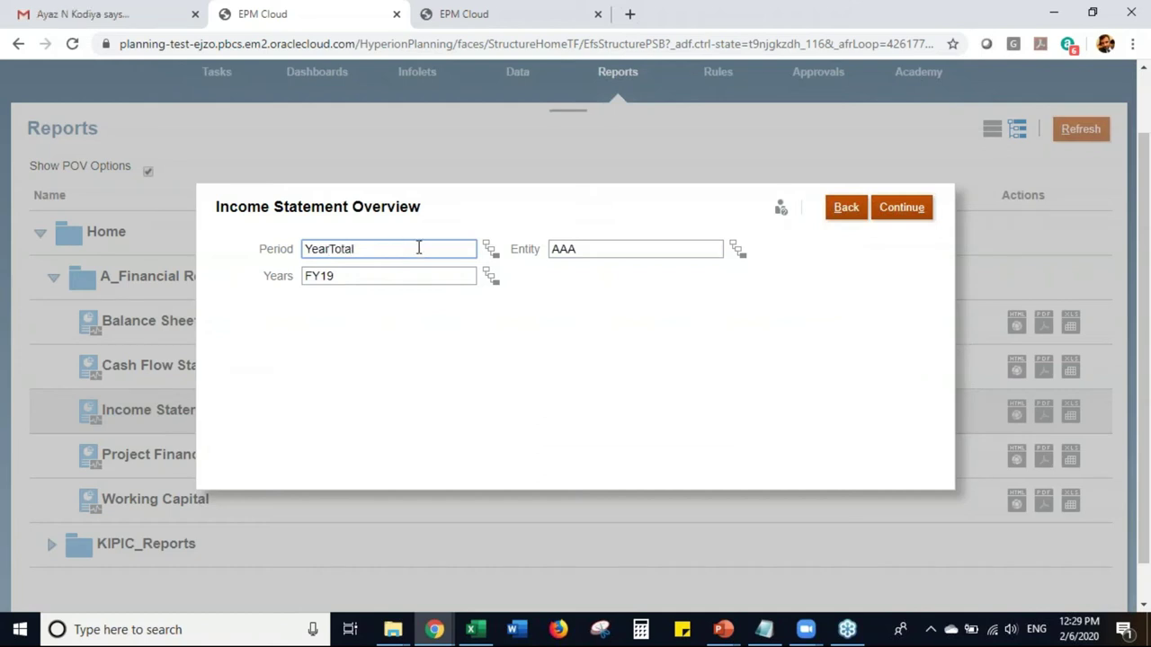
pyautogui.click(889, 216)
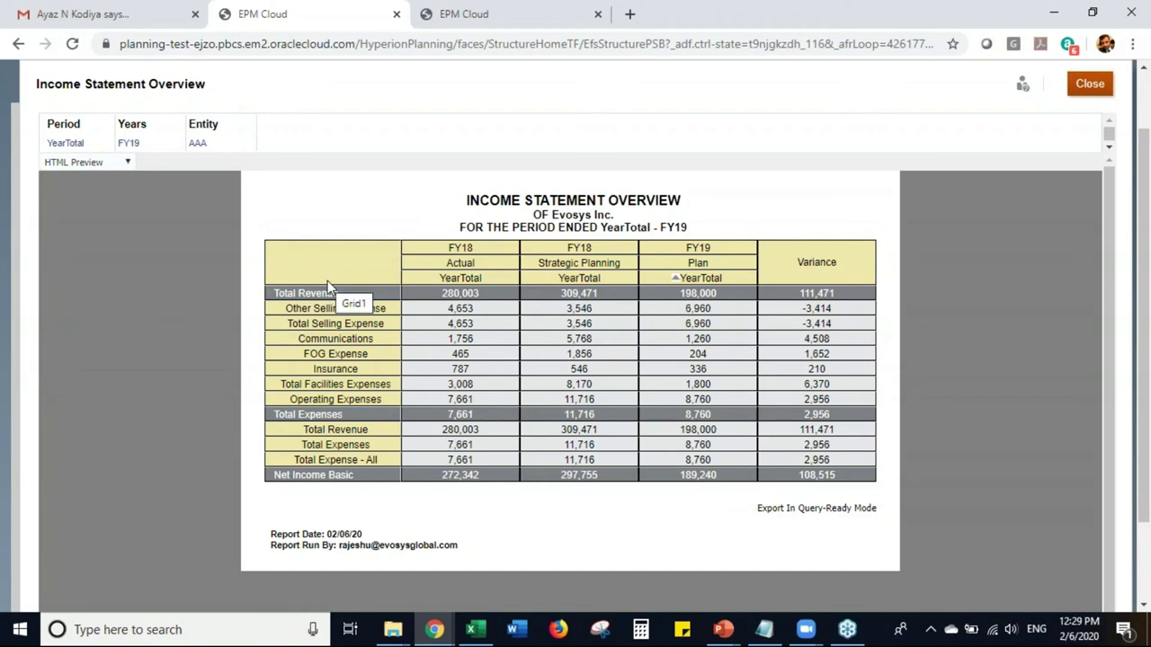
pyautogui.click(270, 297)
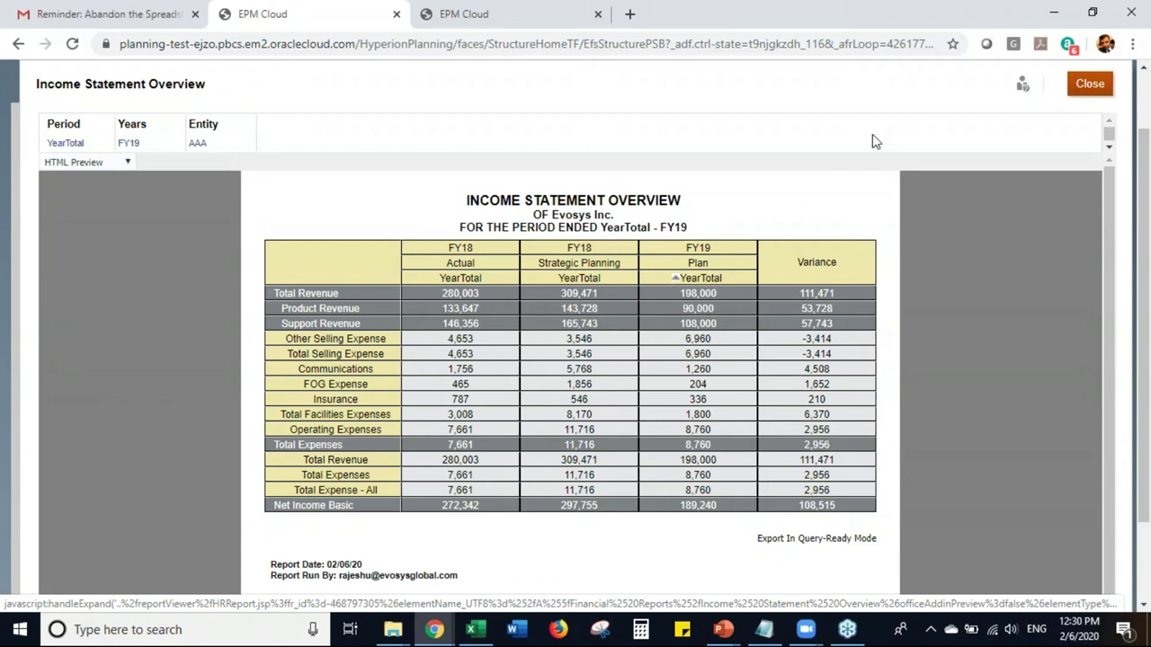
pyautogui.click(1090, 84)
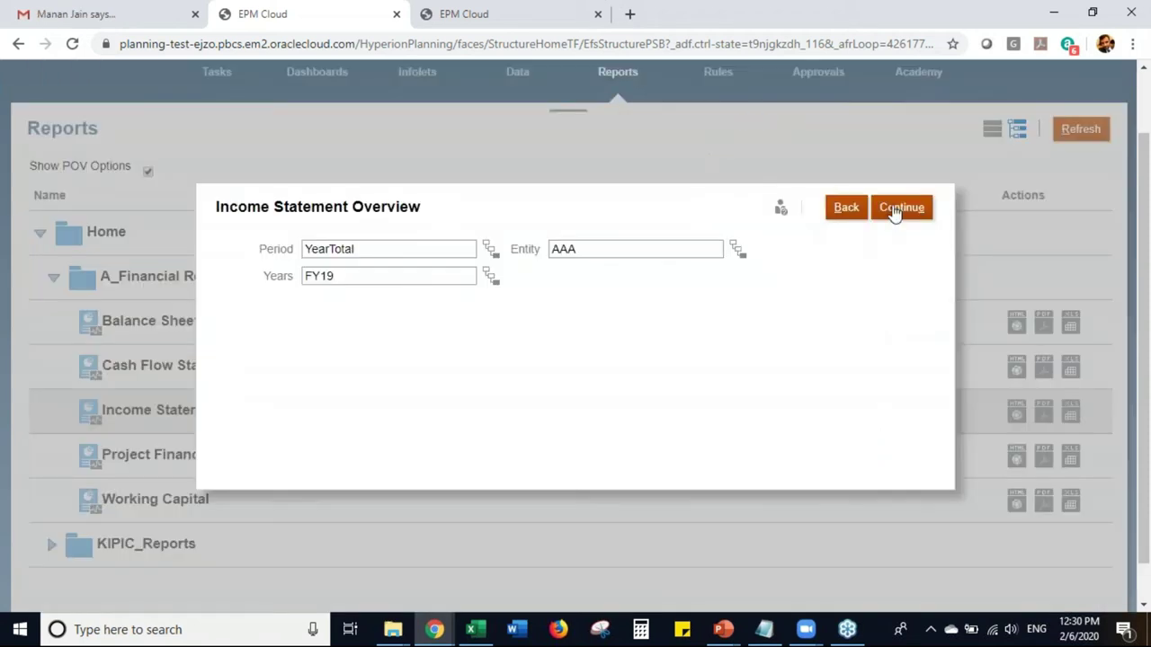
# - View the Cash Flow Statement as HTML for AAA, FY19, YearTotal, then close it and its prompt
pyautogui.click(845, 207)
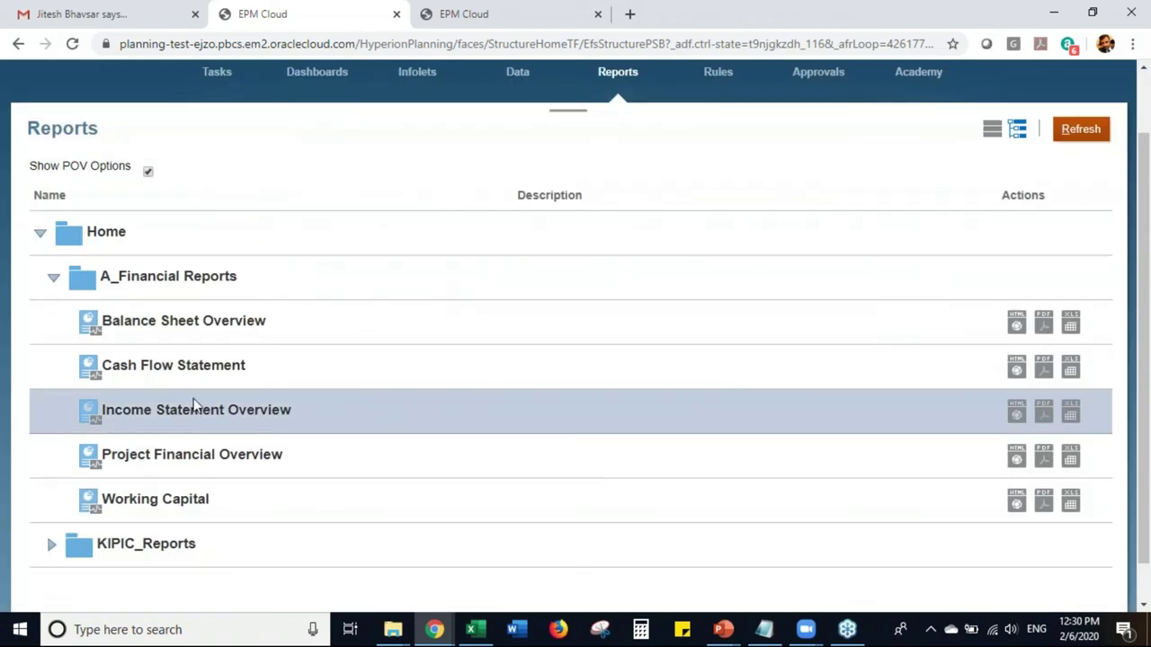
pyautogui.click(1016, 368)
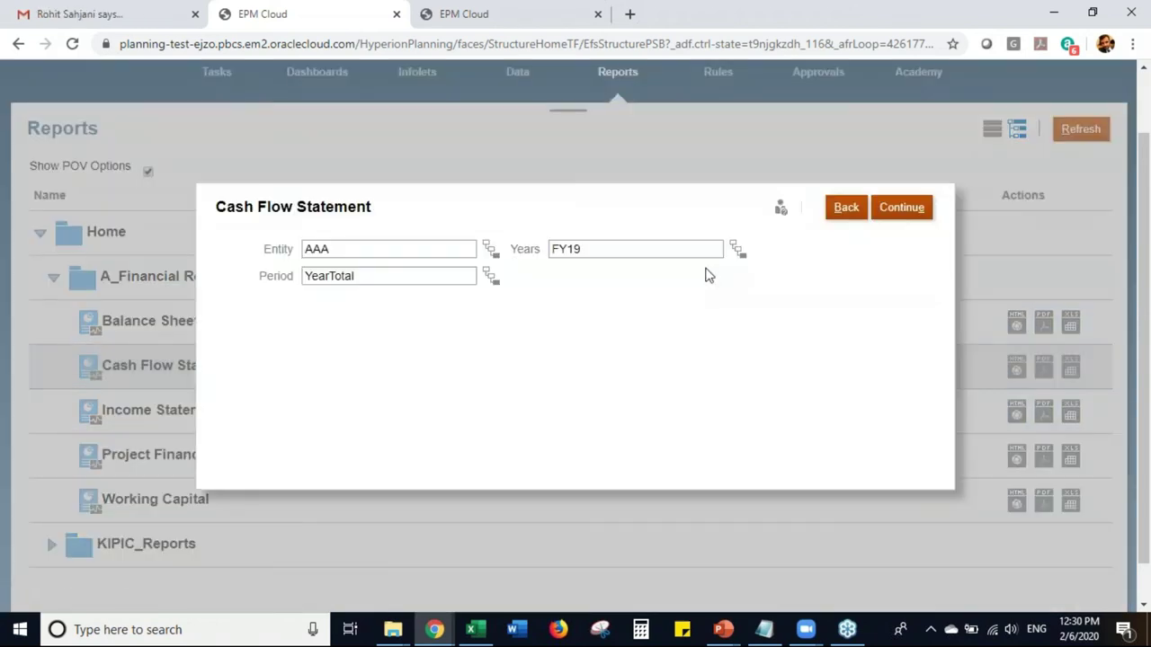
pyautogui.click(906, 216)
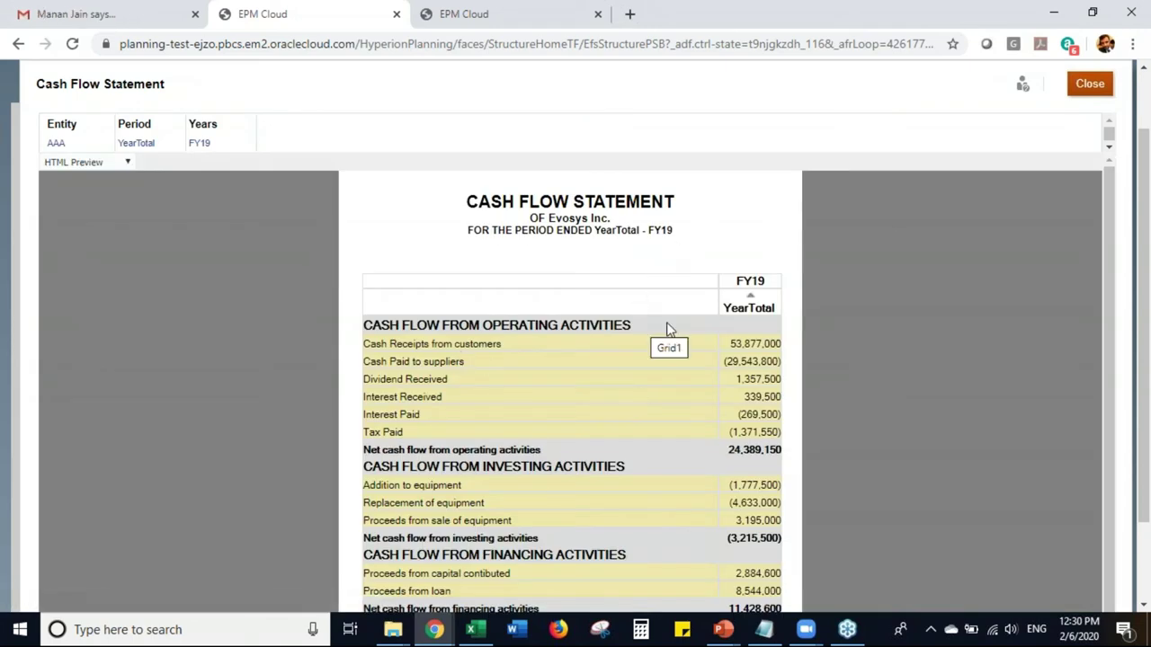
pyautogui.scroll(-1, 1107, 301)
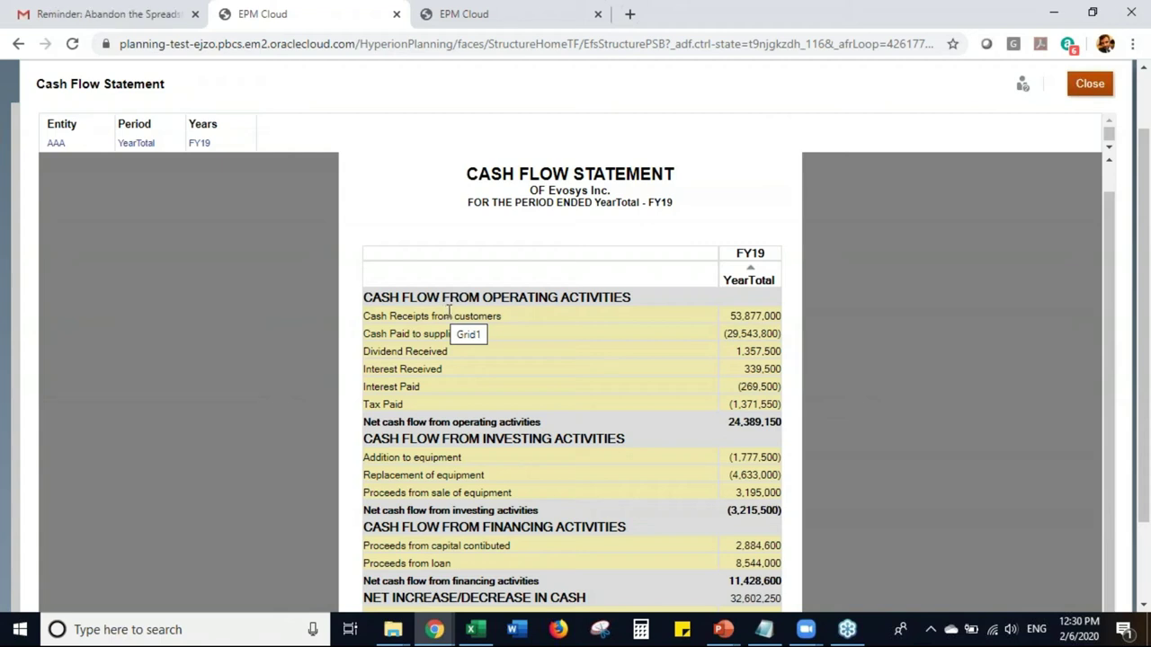
pyautogui.click(1088, 89)
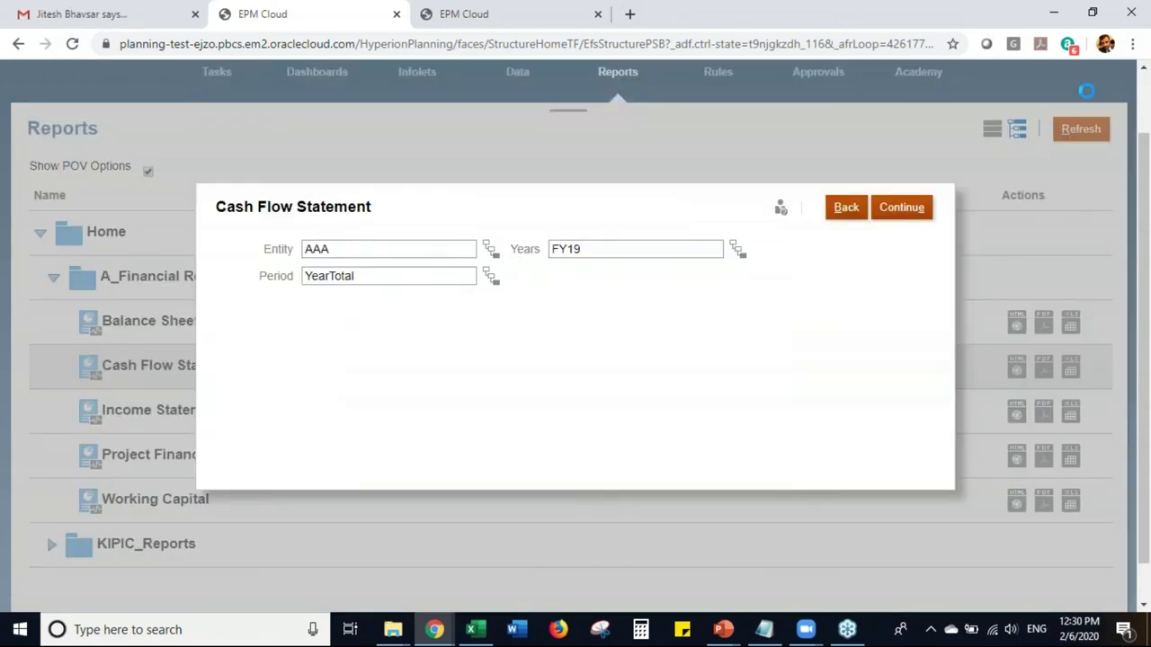
pyautogui.click(850, 208)
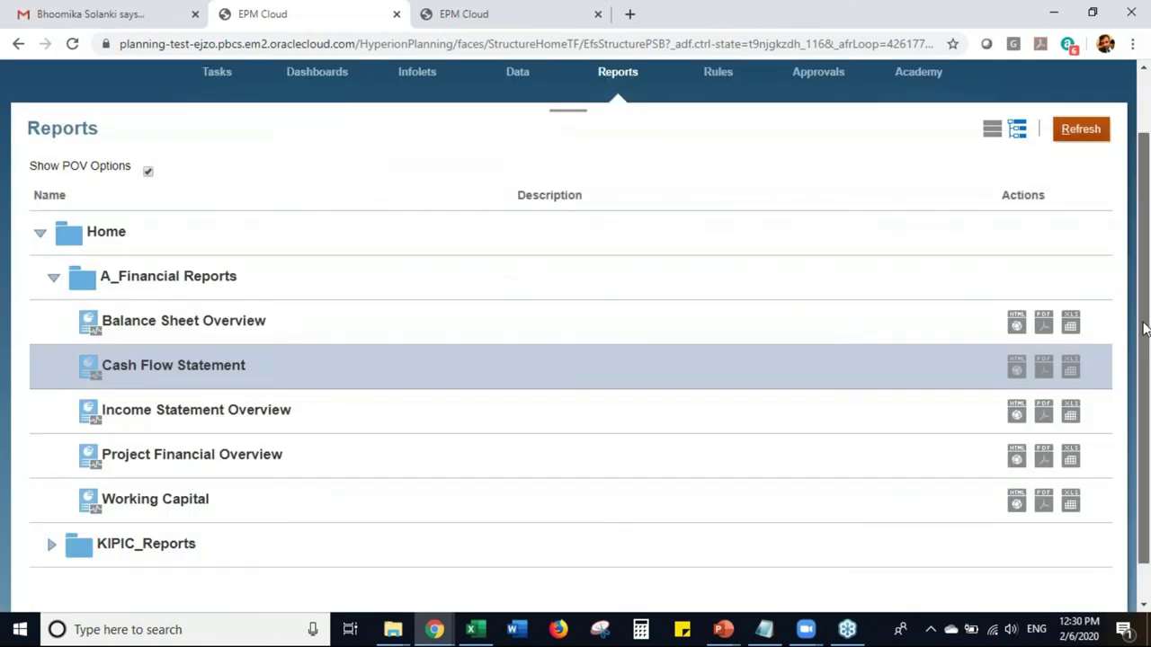
# - Go from the Planning home page to Financials > Revenue, showing the Total Revenue - Plan form
pyautogui.scroll(2, 634, 180)
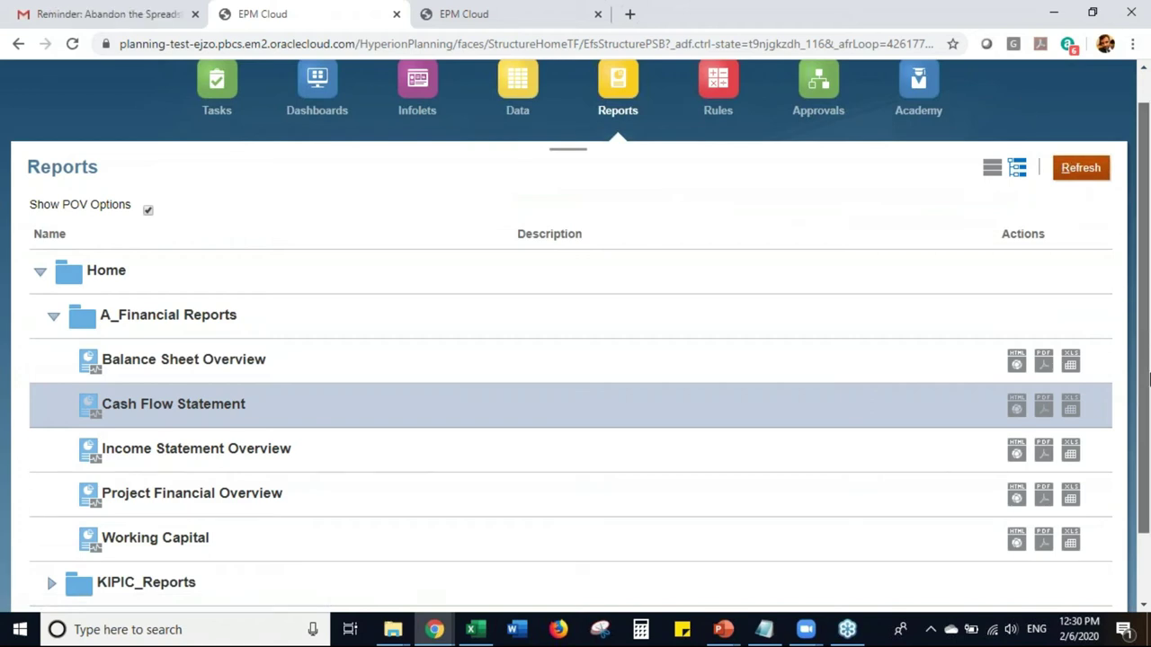
pyautogui.scroll(2, 1140, 297)
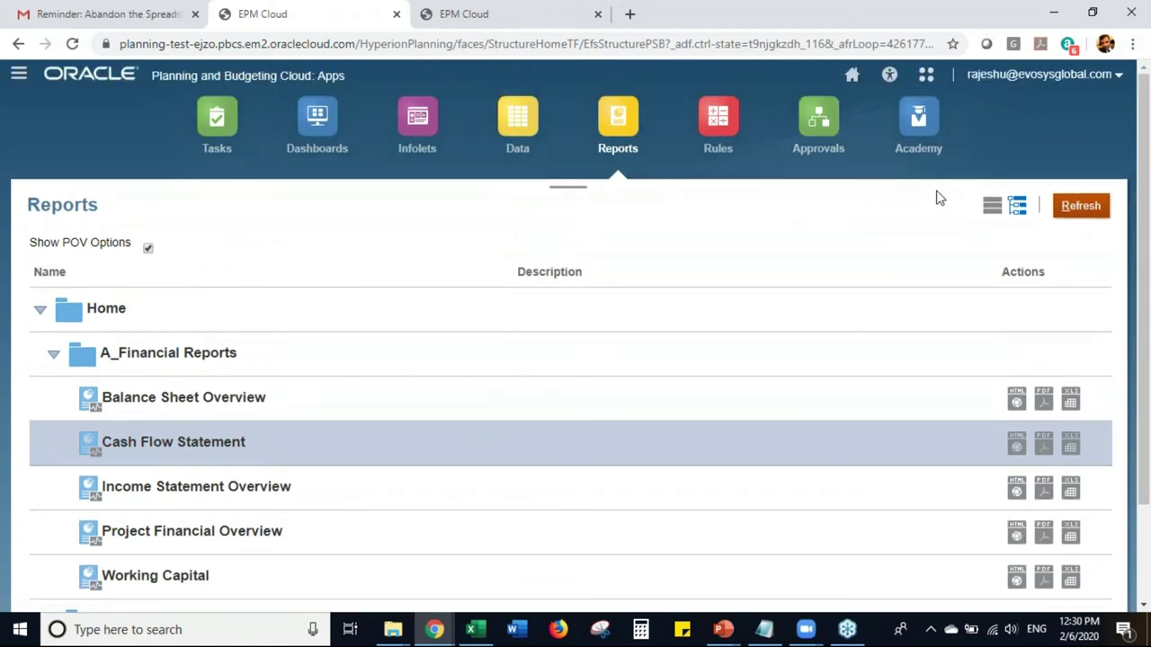
pyautogui.click(853, 77)
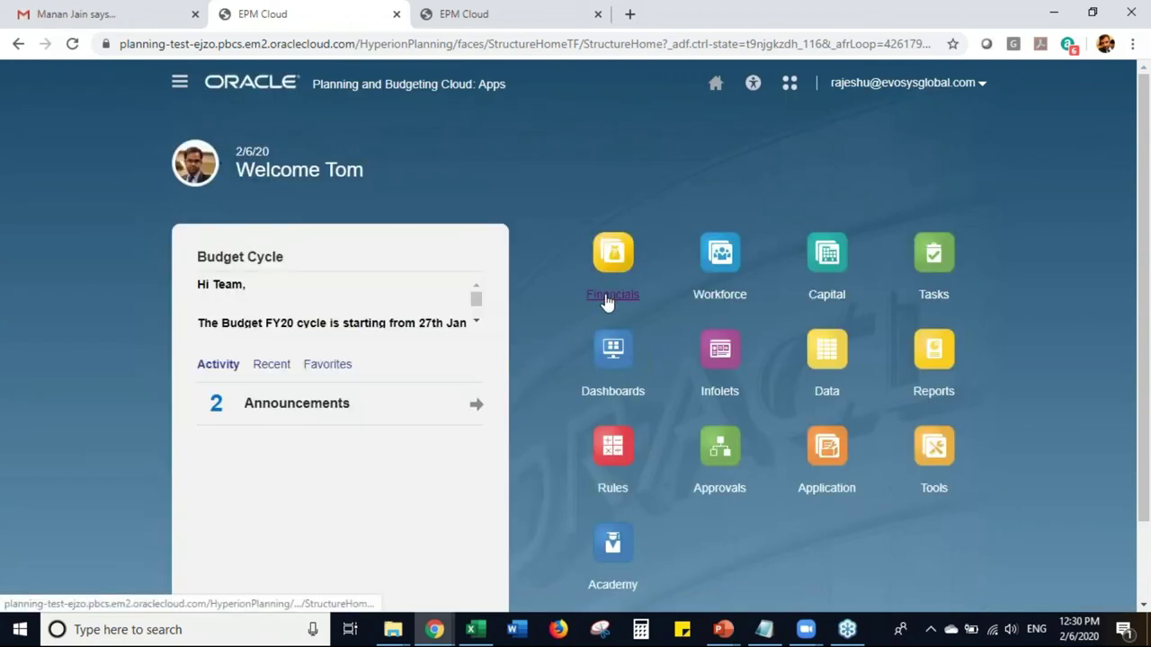
pyautogui.click(606, 299)
pyautogui.click(610, 415)
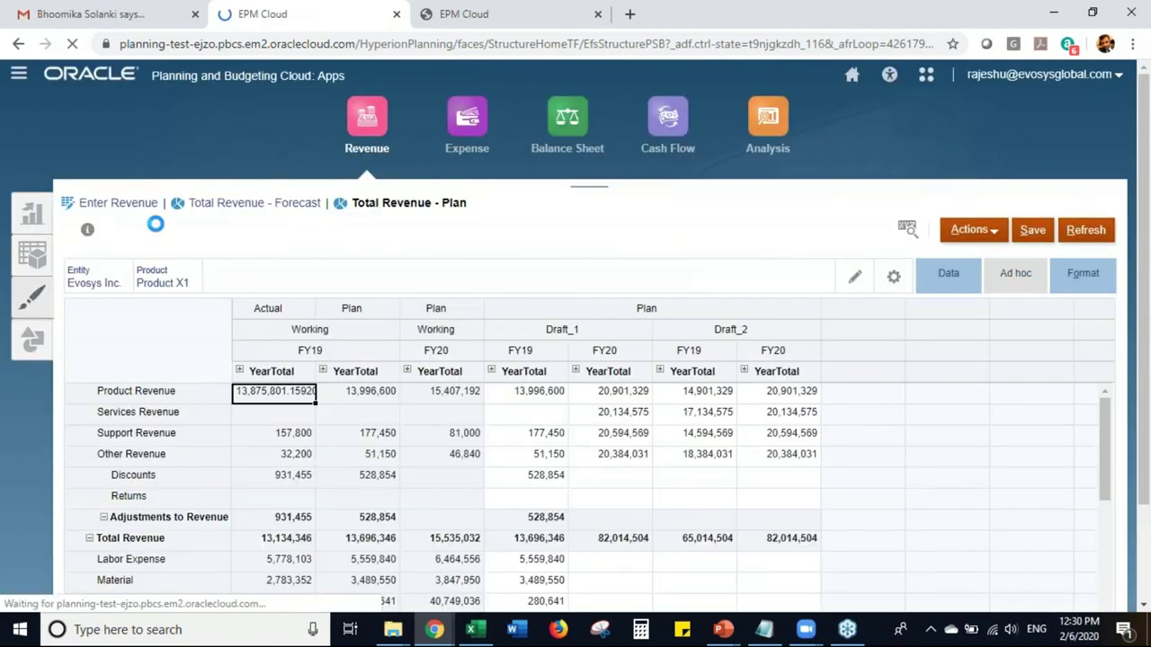
# - Switch to the Revenue dashboard and drill into FY19 Total Revenue in Revenue Summary, then back up
pyautogui.click(34, 216)
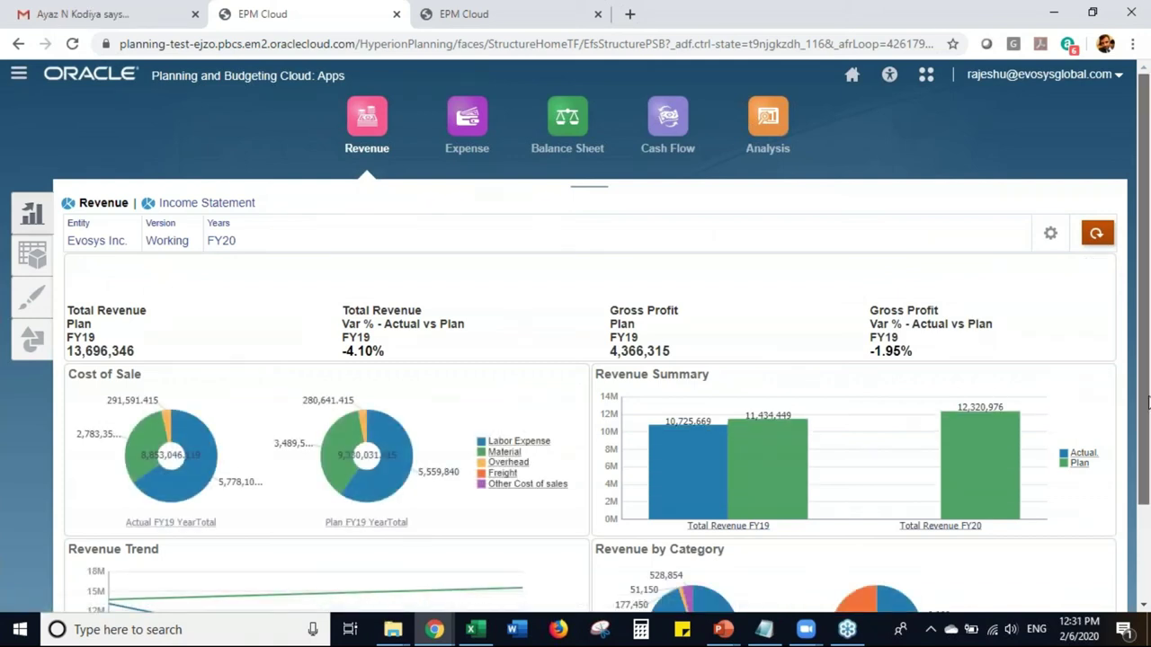
pyautogui.moveTo(1147, 402); pyautogui.dragTo(1145, 491)
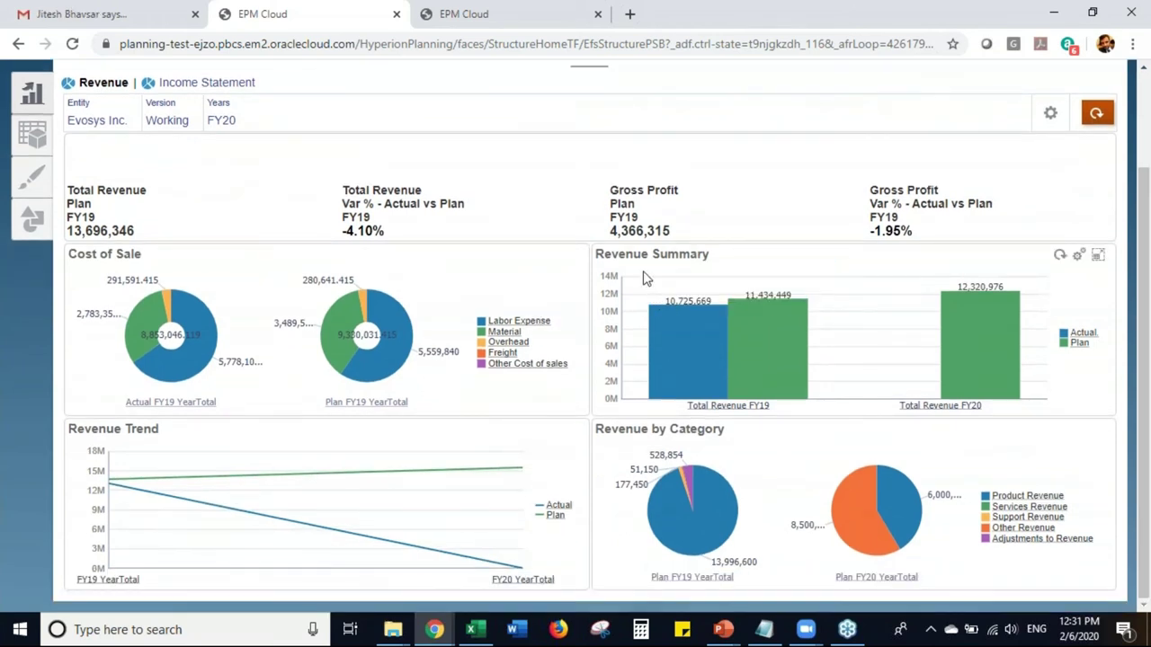
pyautogui.click(729, 407)
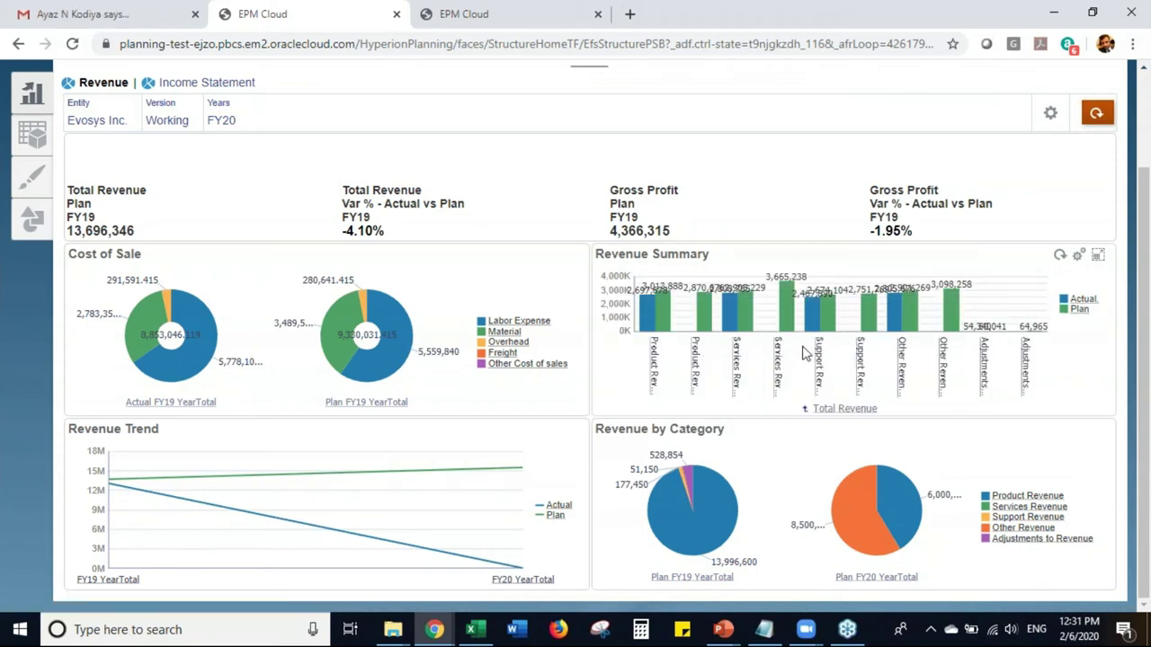
pyautogui.click(824, 412)
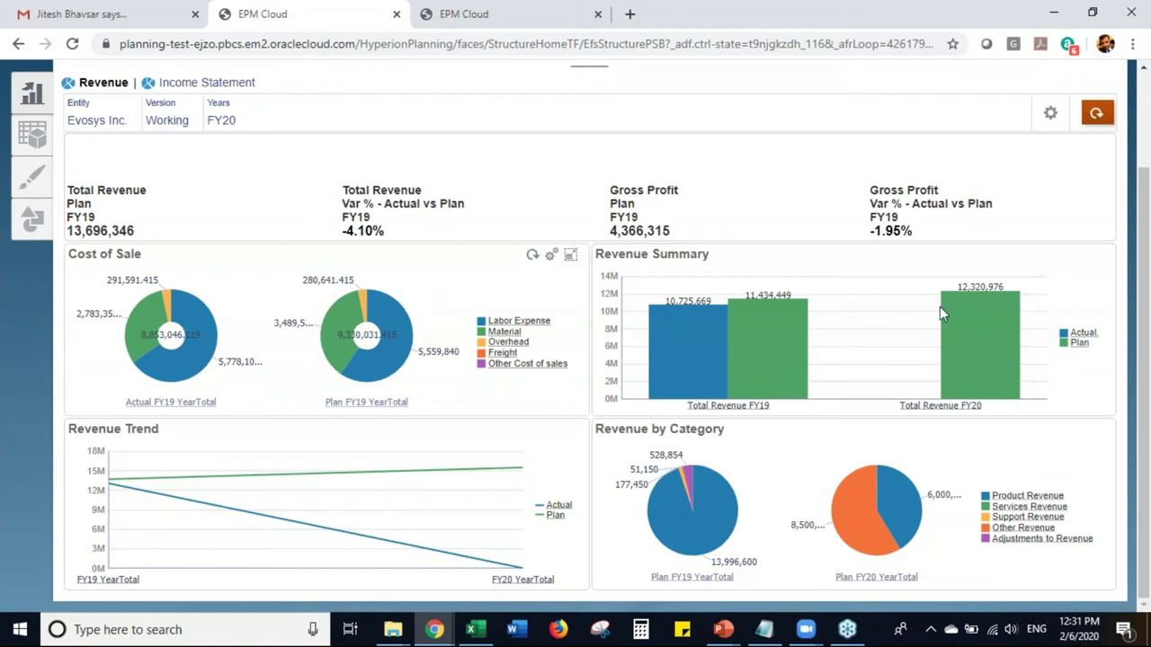
pyautogui.moveTo(989, 278)
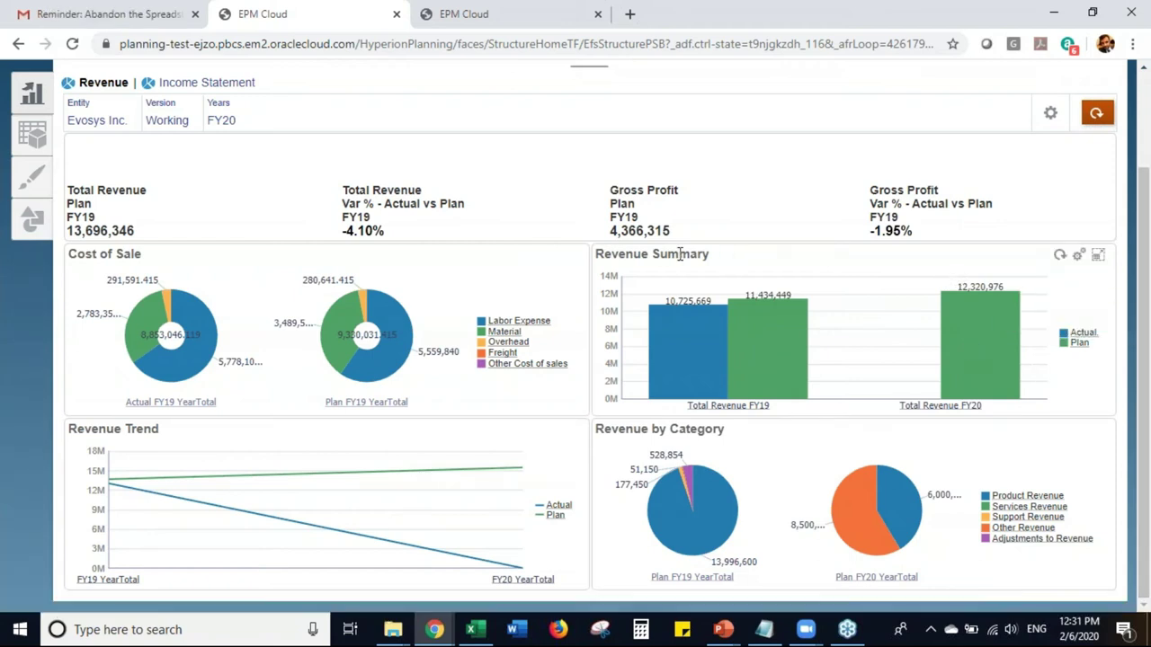
pyautogui.moveTo(950, 353)
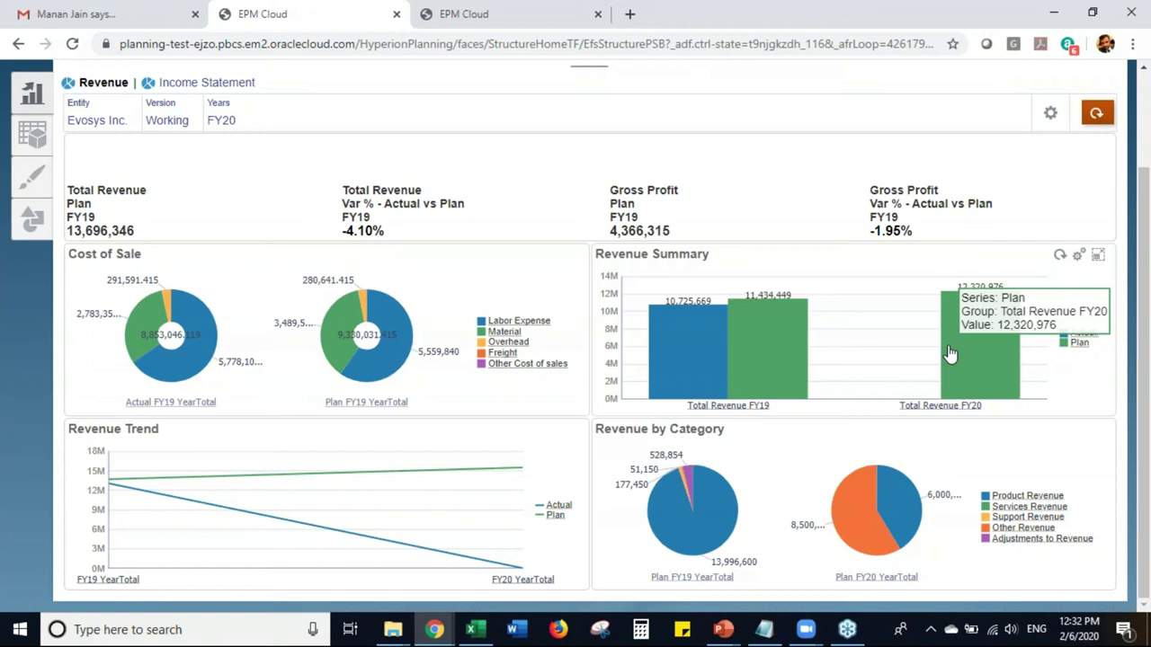
pyautogui.scroll(1, 1148, 472)
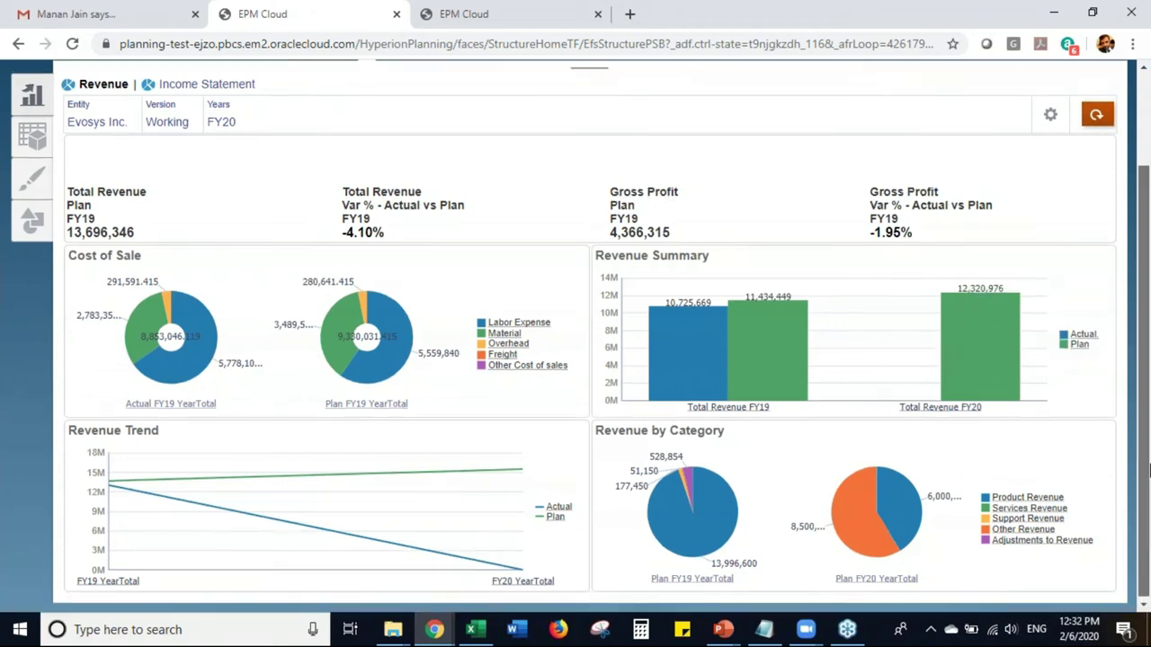
pyautogui.scroll(1, 1148, 472)
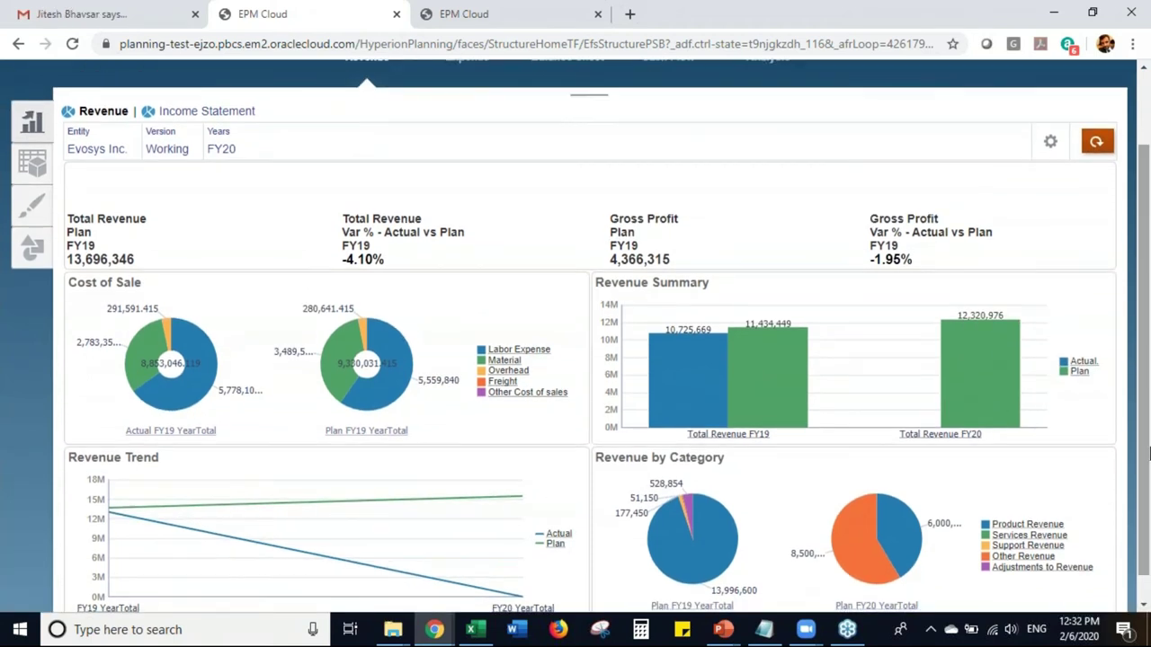
pyautogui.scroll(1, 1148, 456)
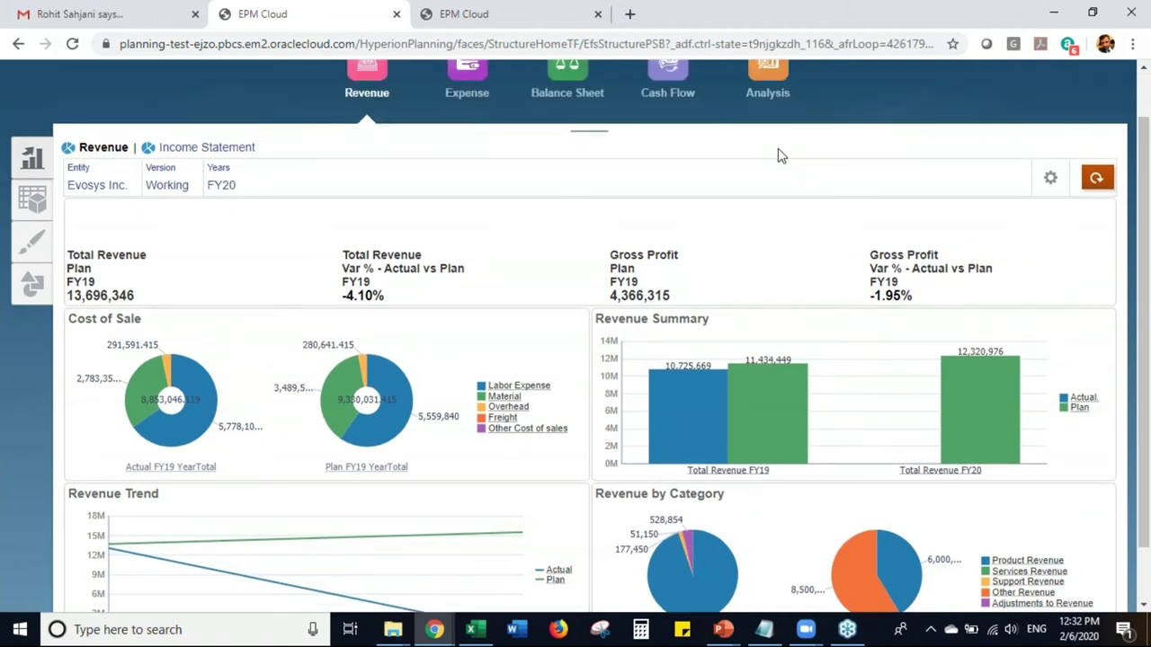
# - Open the Analysis dashboard and scroll through its balance sheet, income, cost and cash flow charts
pyautogui.click(770, 95)
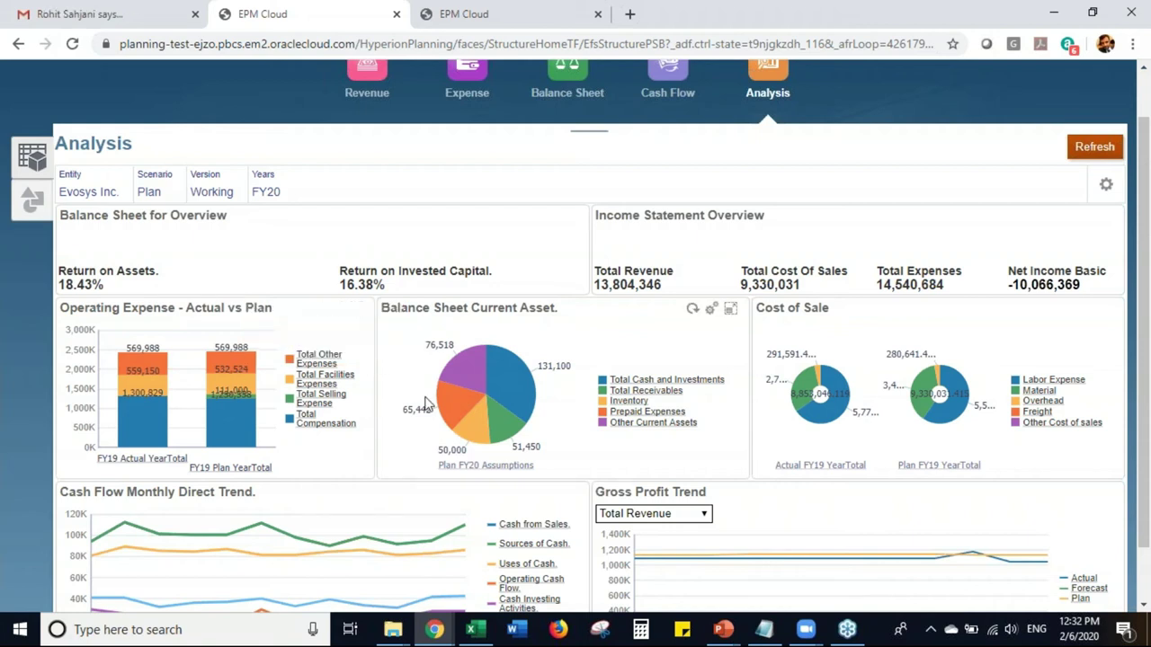
pyautogui.moveTo(471, 360)
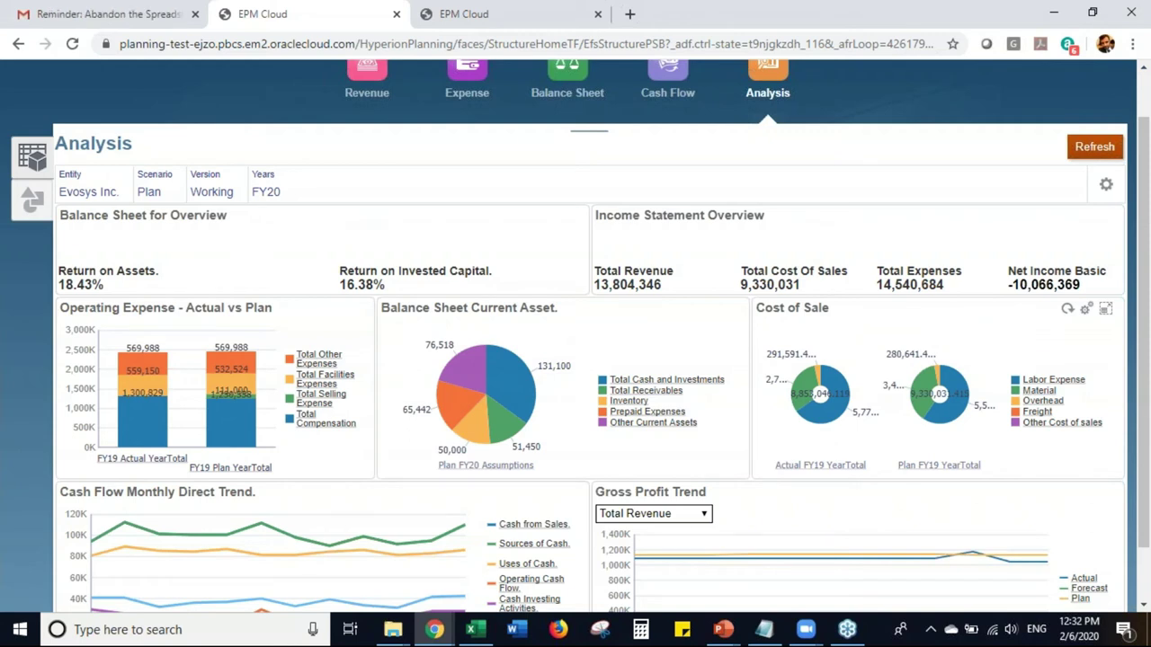
pyautogui.scroll(-1, 1147, 389)
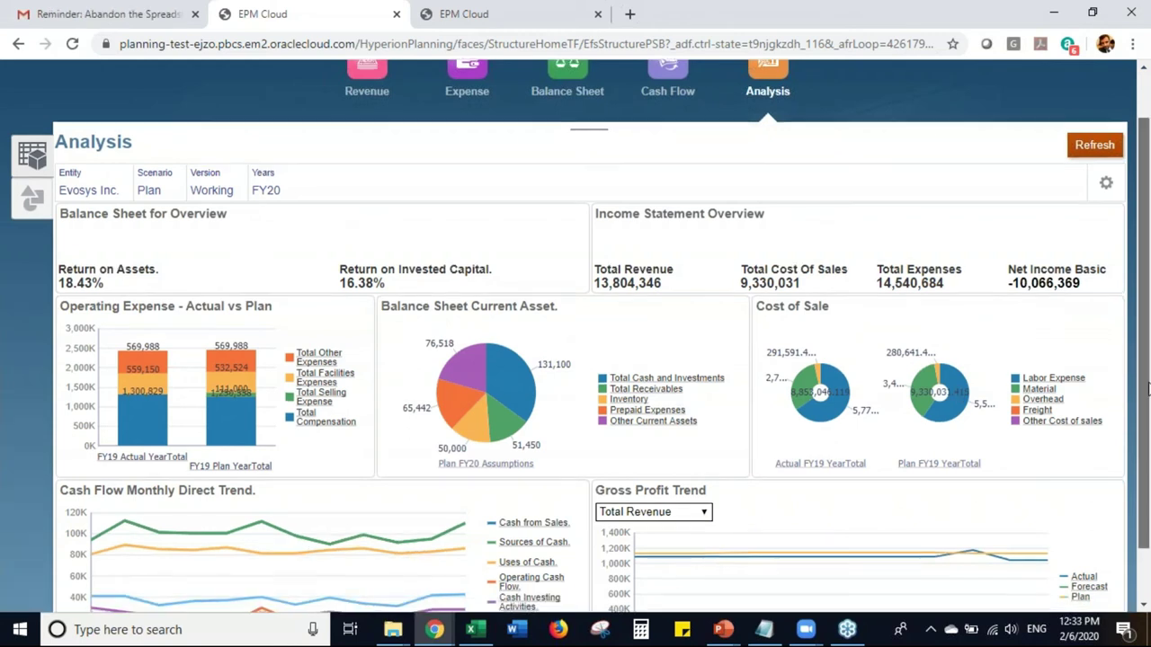
pyautogui.moveTo(1147, 388); pyautogui.dragTo(1147, 424)
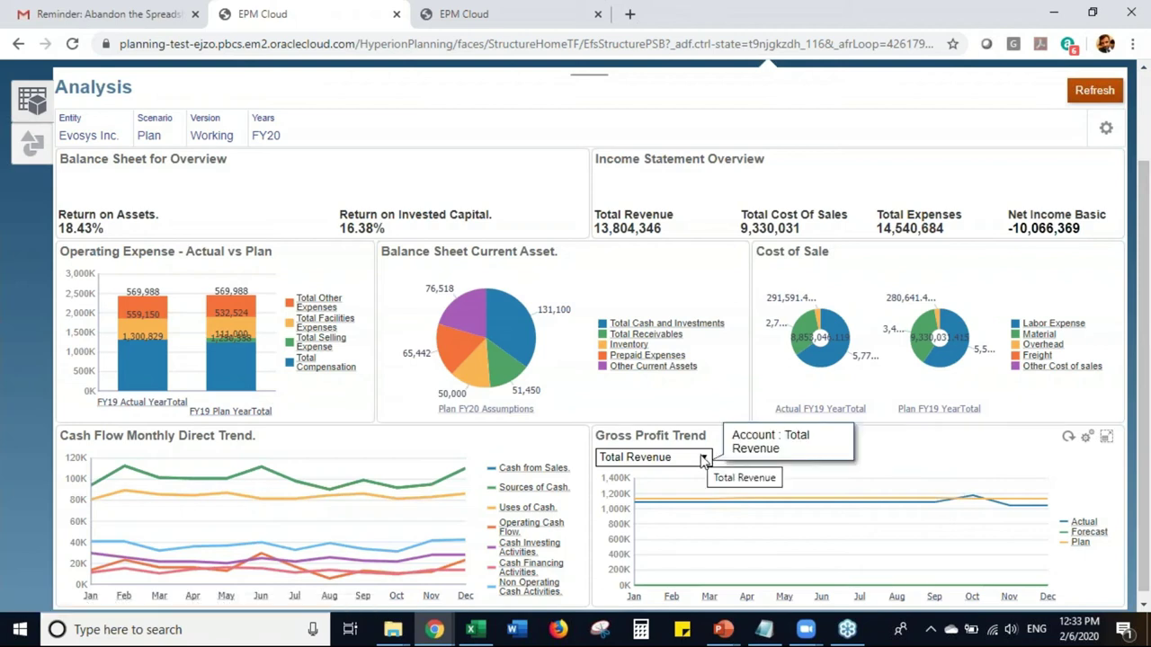
# - Change the Gross Profit Trend chart from Total Revenue to Total Cost Of Sales
pyautogui.click(704, 458)
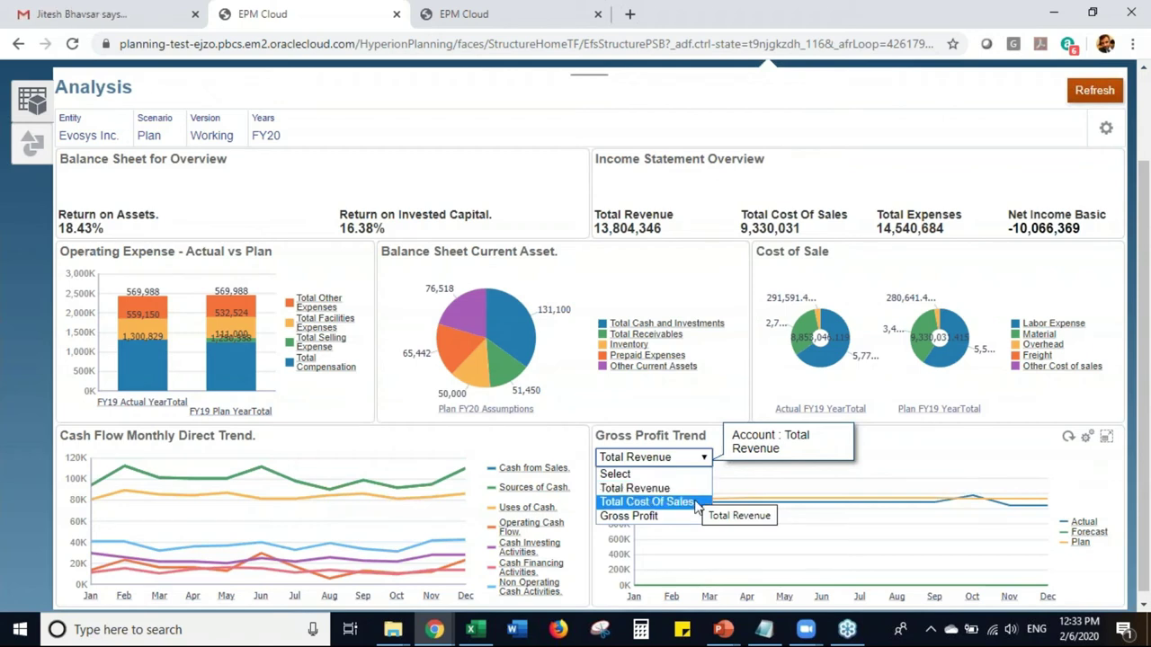
pyautogui.click(696, 502)
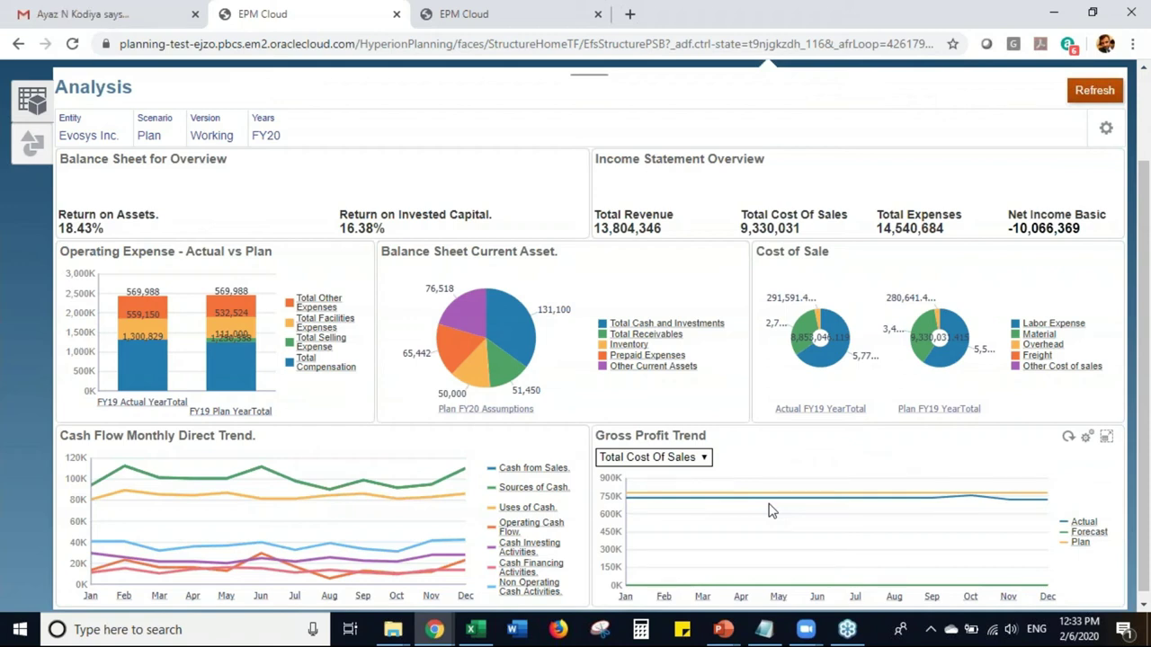
pyautogui.moveTo(1147, 392); pyautogui.dragTo(1147, 417)
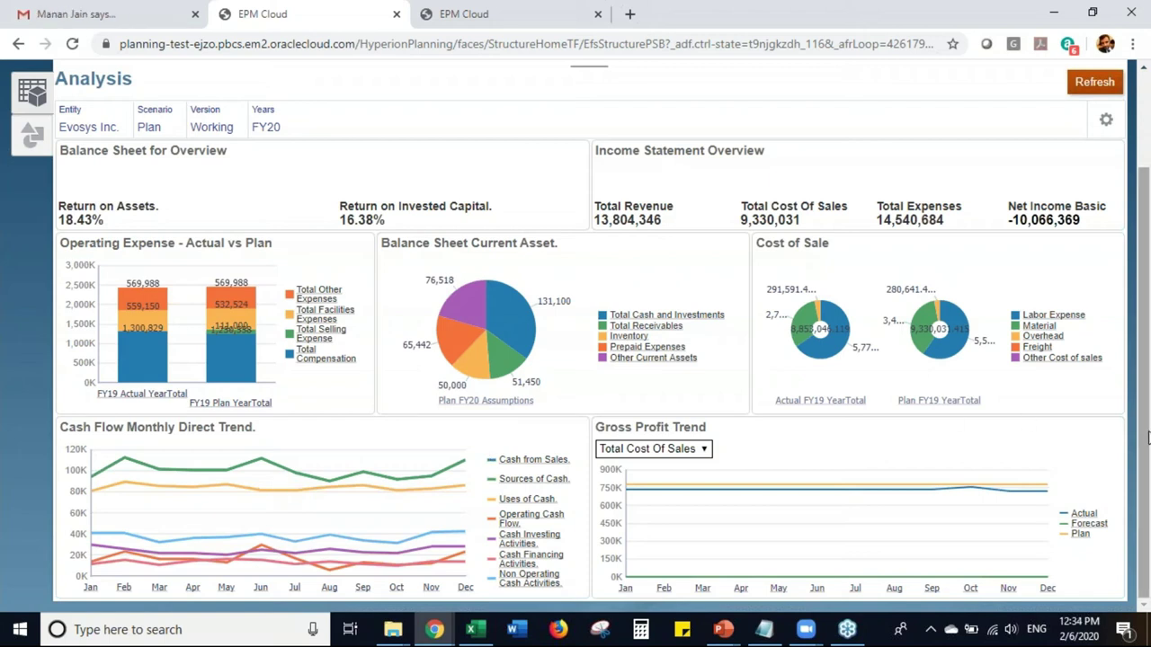
pyautogui.moveTo(1147, 436); pyautogui.dragTo(1148, 378)
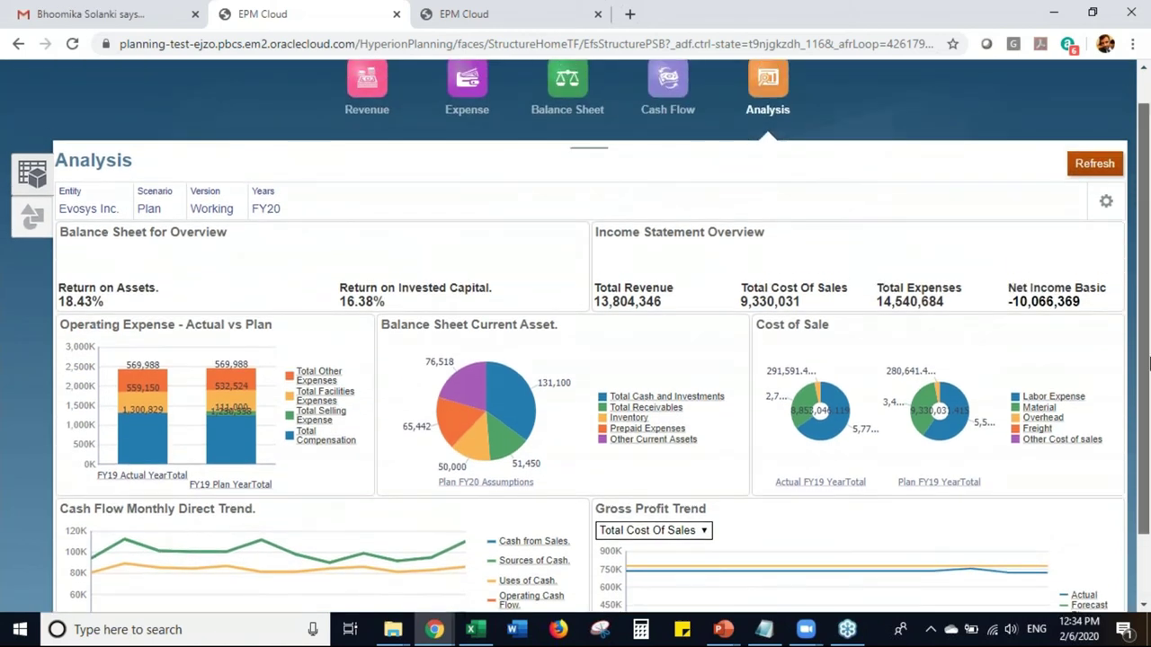
pyautogui.scroll(2, 937, 174)
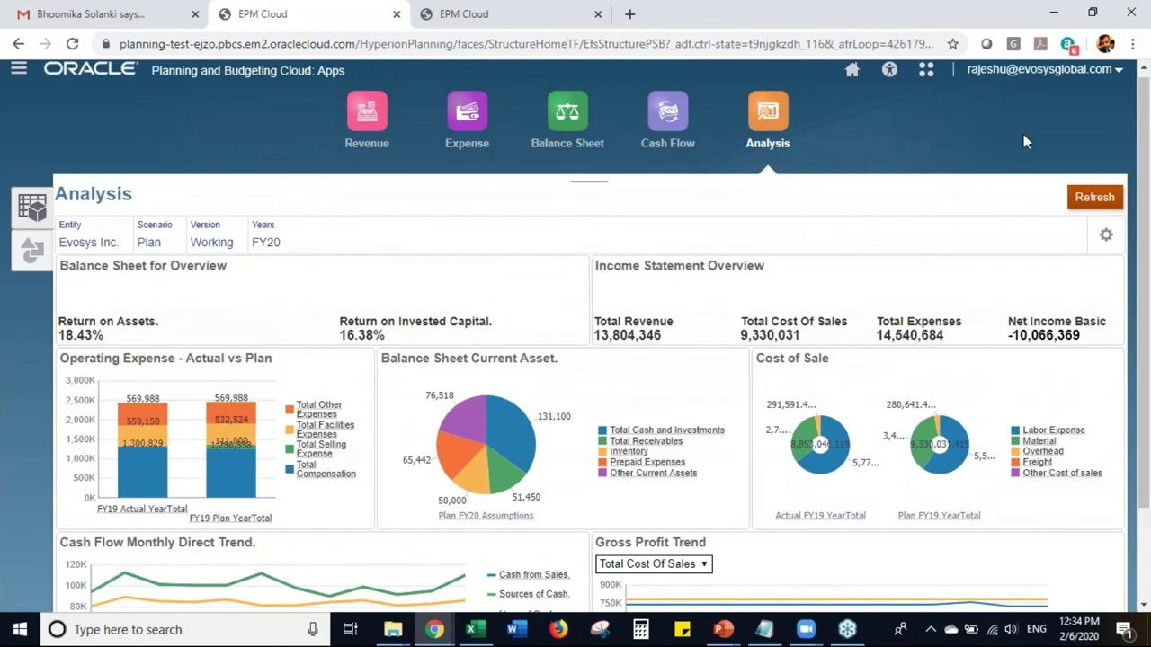
# - Switch to the MFG_APP application's Infolets library and scroll its folder list to the end
pyautogui.click(495, 11)
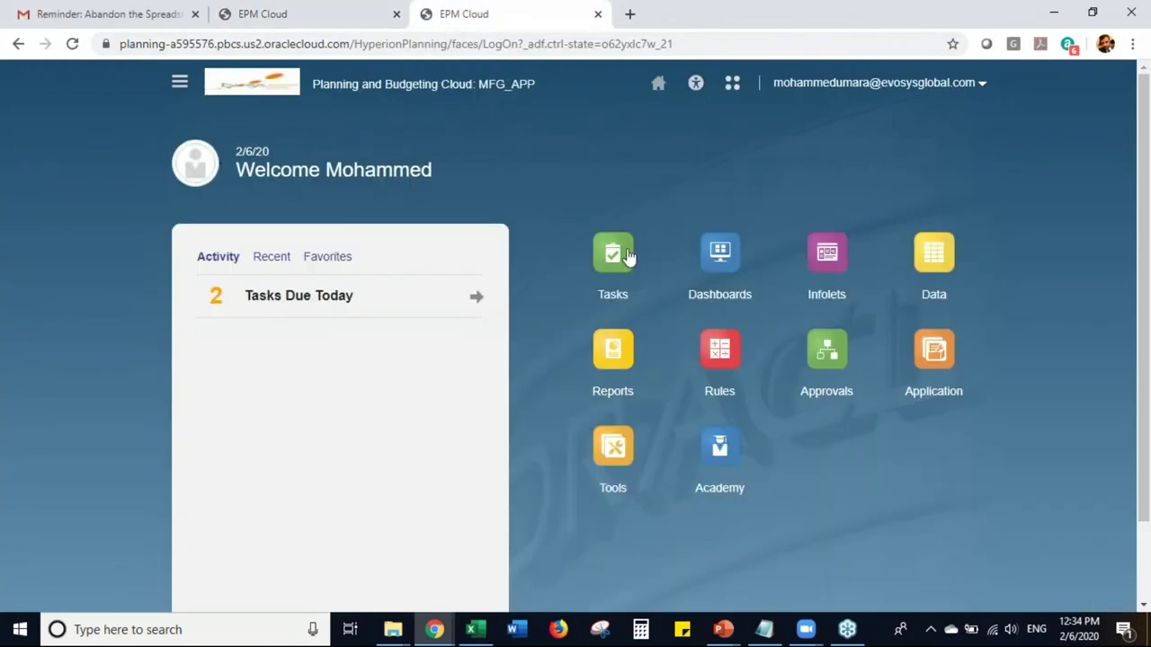
pyautogui.click(720, 270)
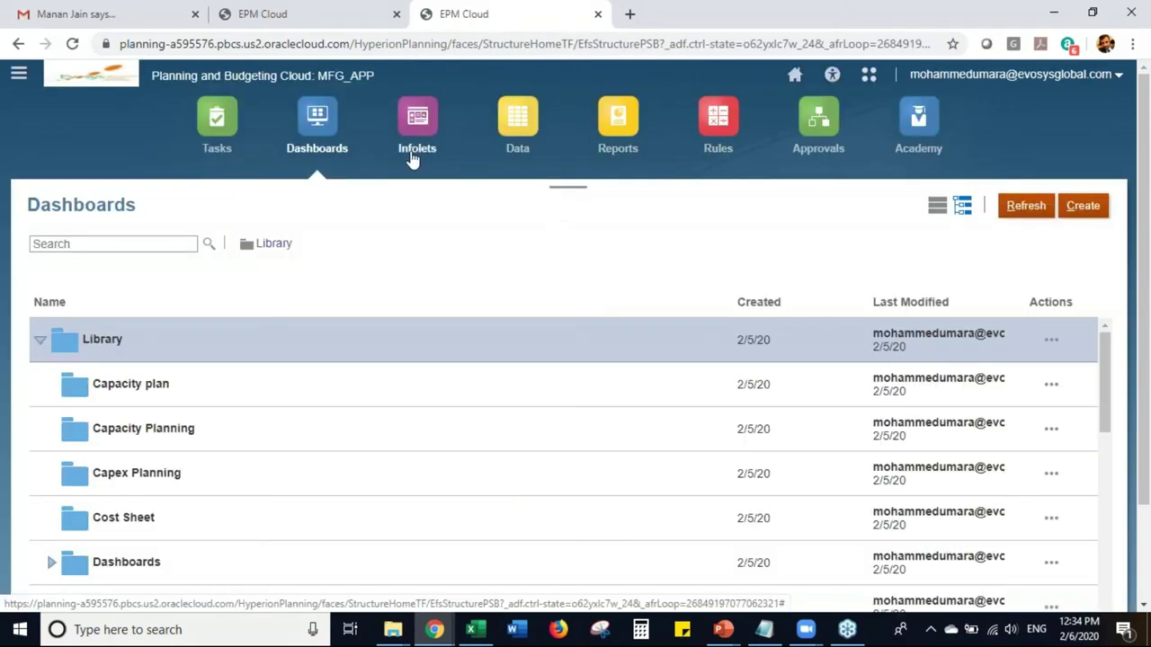
pyautogui.click(414, 154)
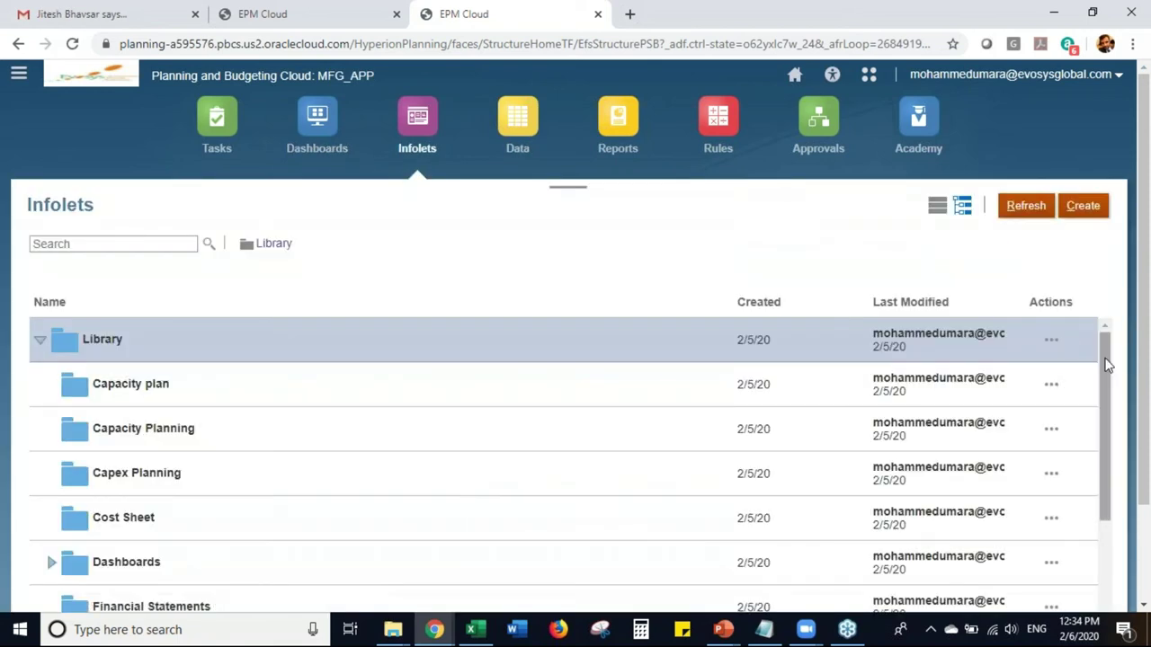
pyautogui.moveTo(1107, 364); pyautogui.dragTo(1114, 575)
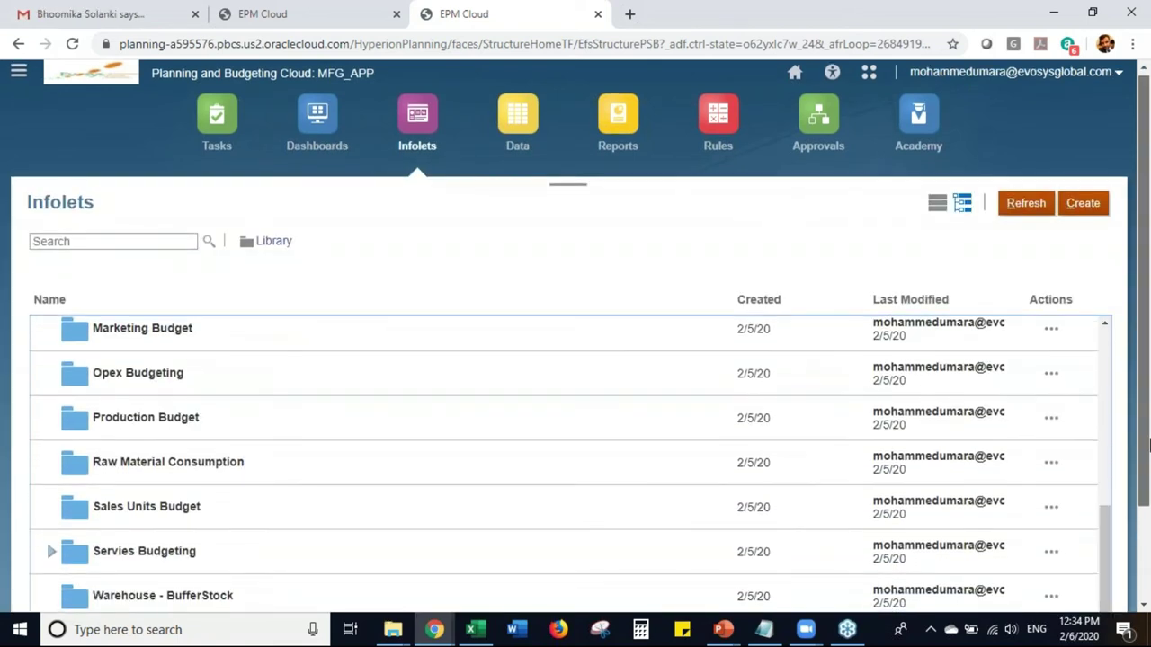
pyautogui.scroll(-2, 1107, 521)
# - Open Financial Performance Overview, flip Assets Overview to Return on Net Assets, then return to Analysis
pyautogui.click(175, 580)
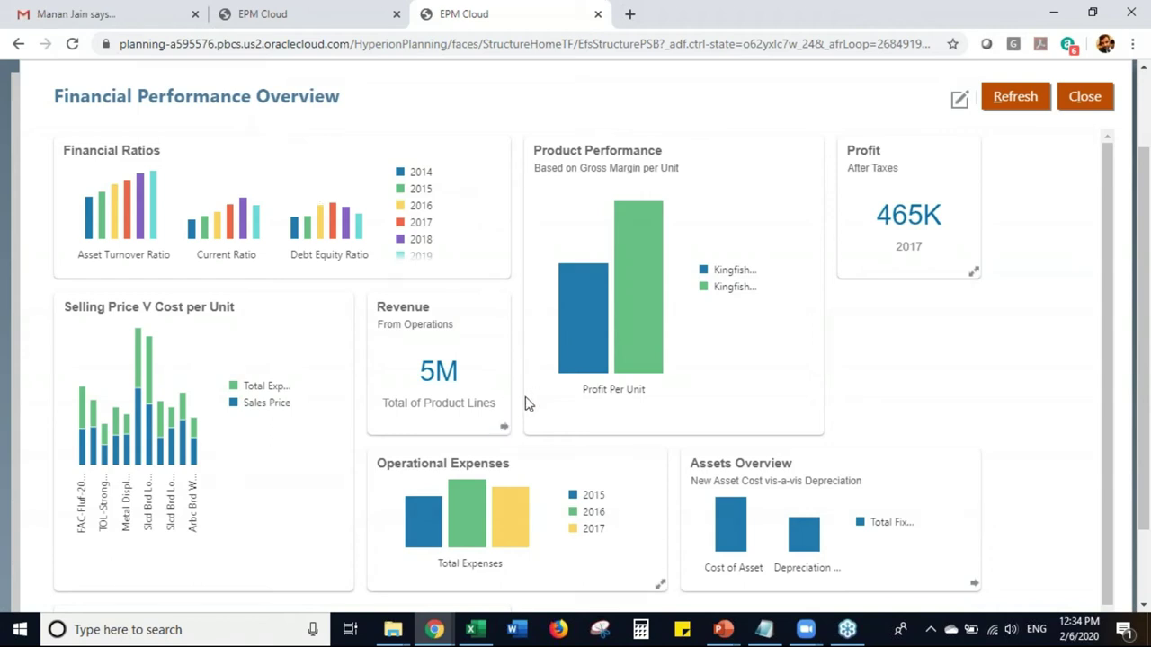
pyautogui.moveTo(1147, 436); pyautogui.dragTo(1145, 496)
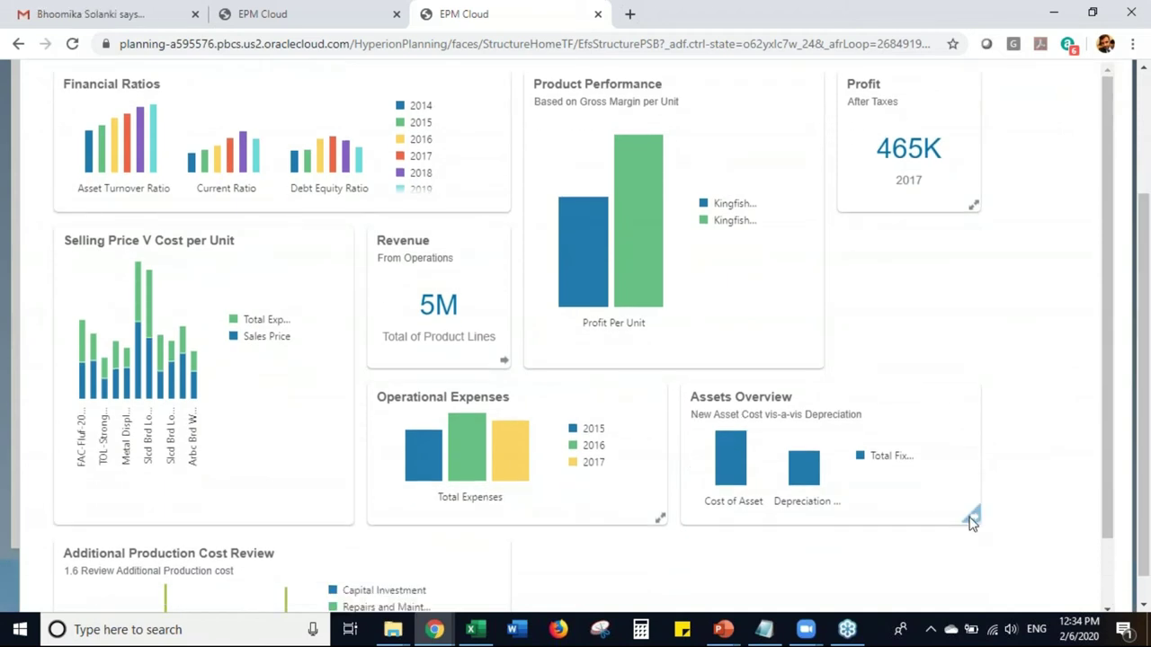
pyautogui.click(973, 519)
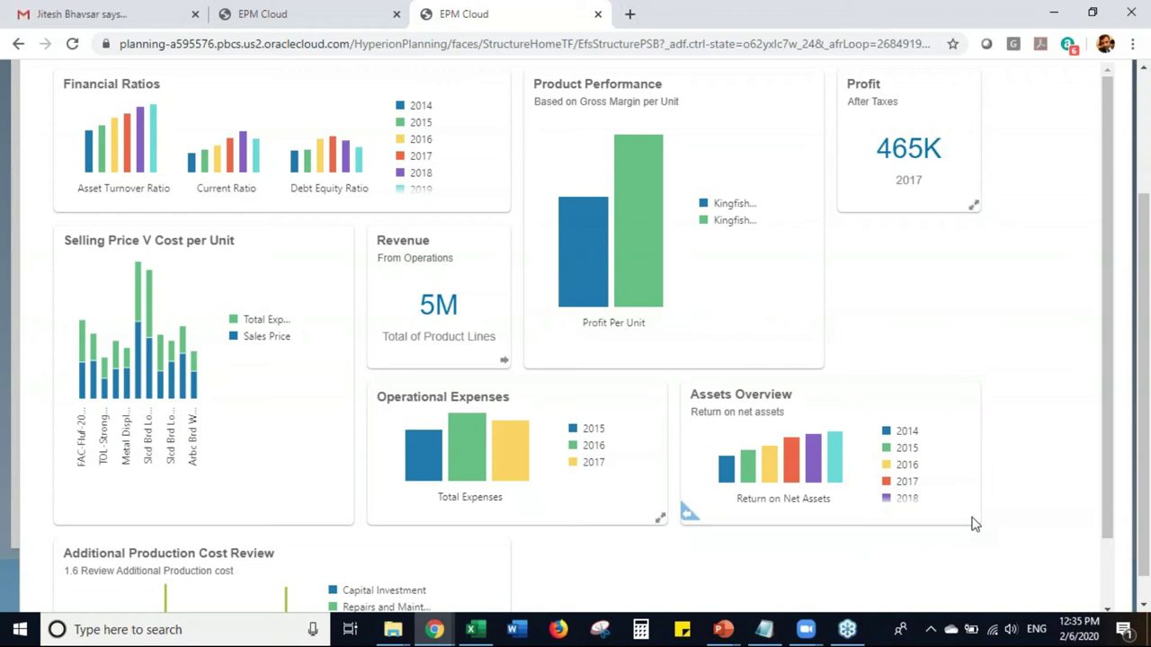
pyautogui.moveTo(1142, 526); pyautogui.dragTo(1097, 396)
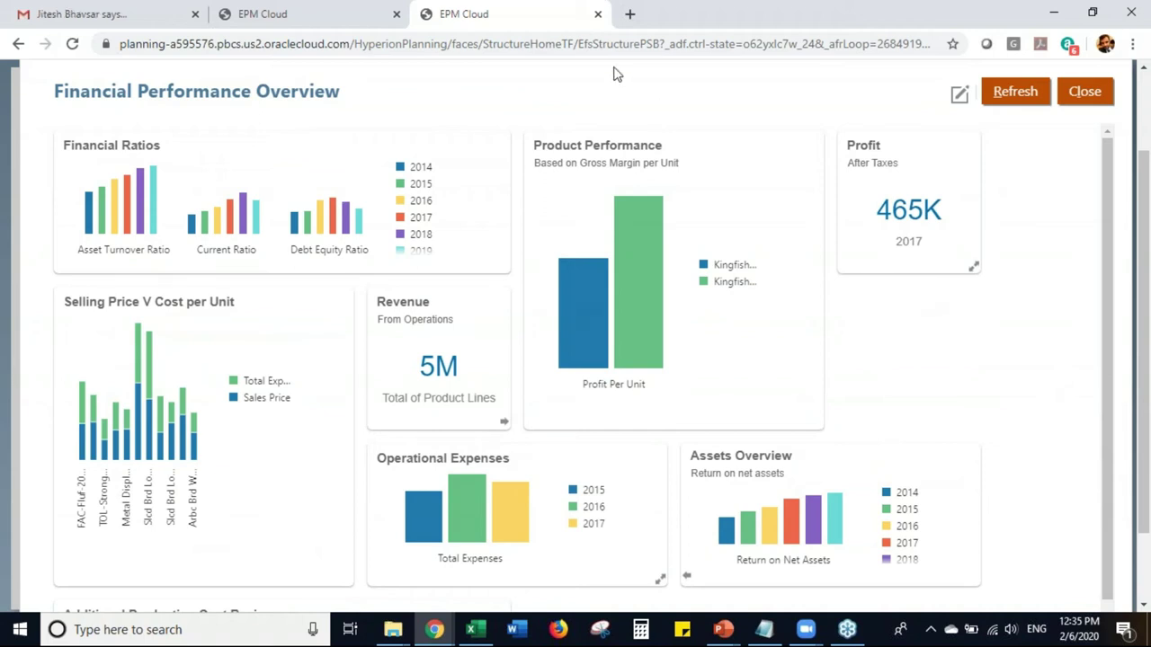
pyautogui.click(344, 8)
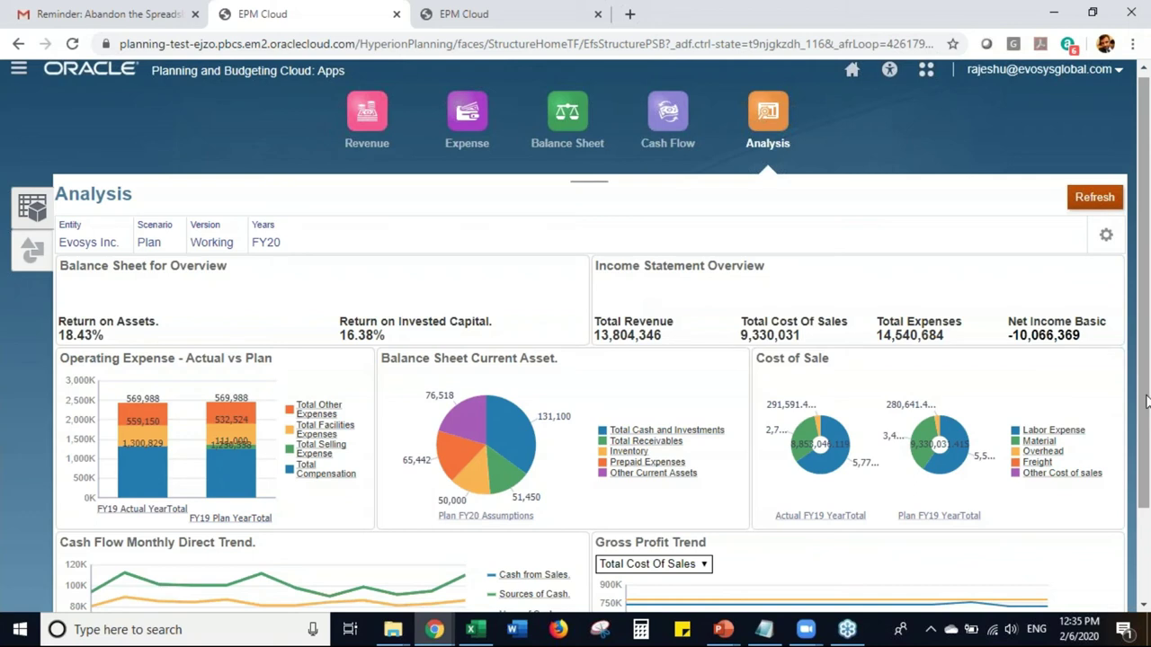
pyautogui.scroll(-1, 1145, 400)
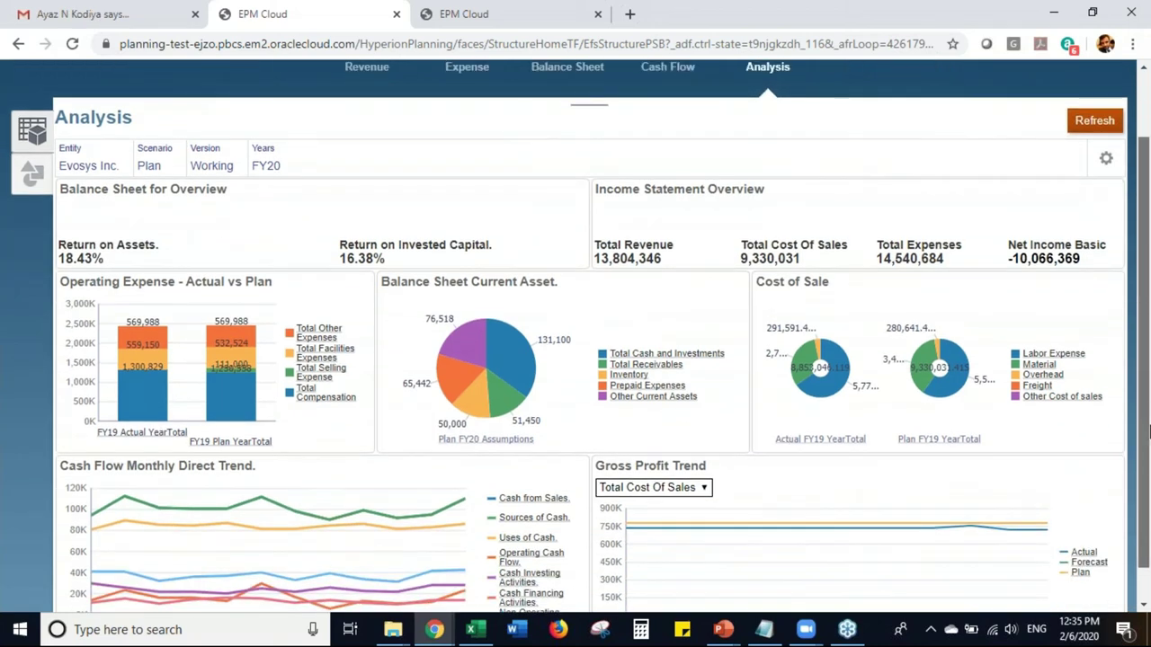
pyautogui.scroll(1, 1147, 433)
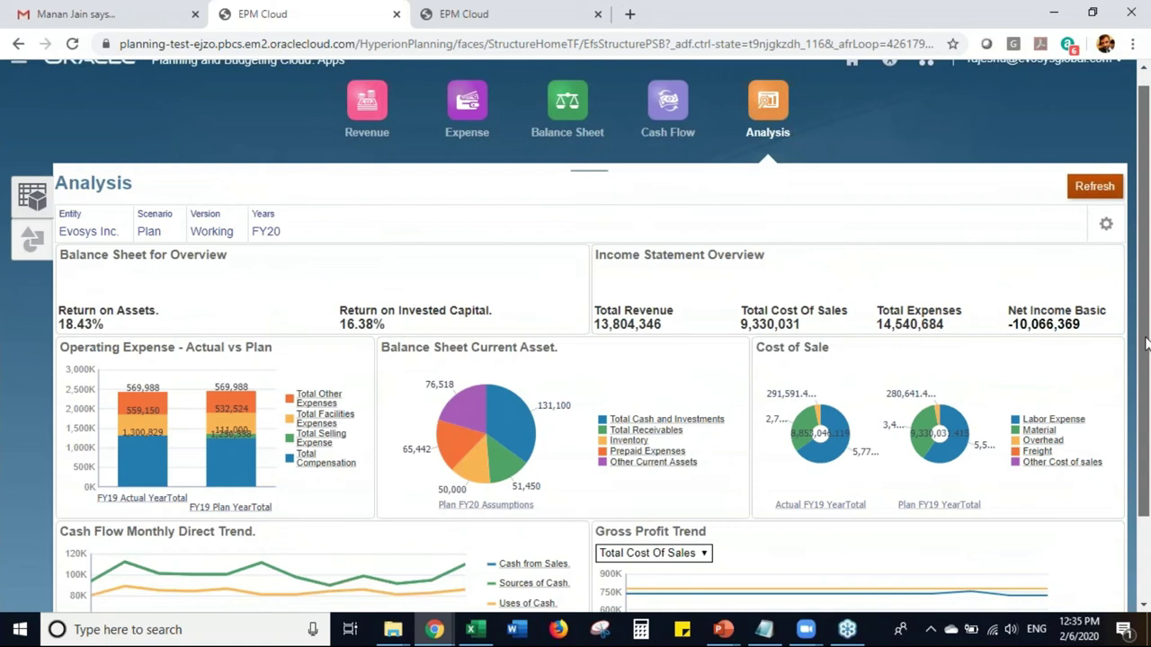
pyautogui.scroll(1, 1145, 333)
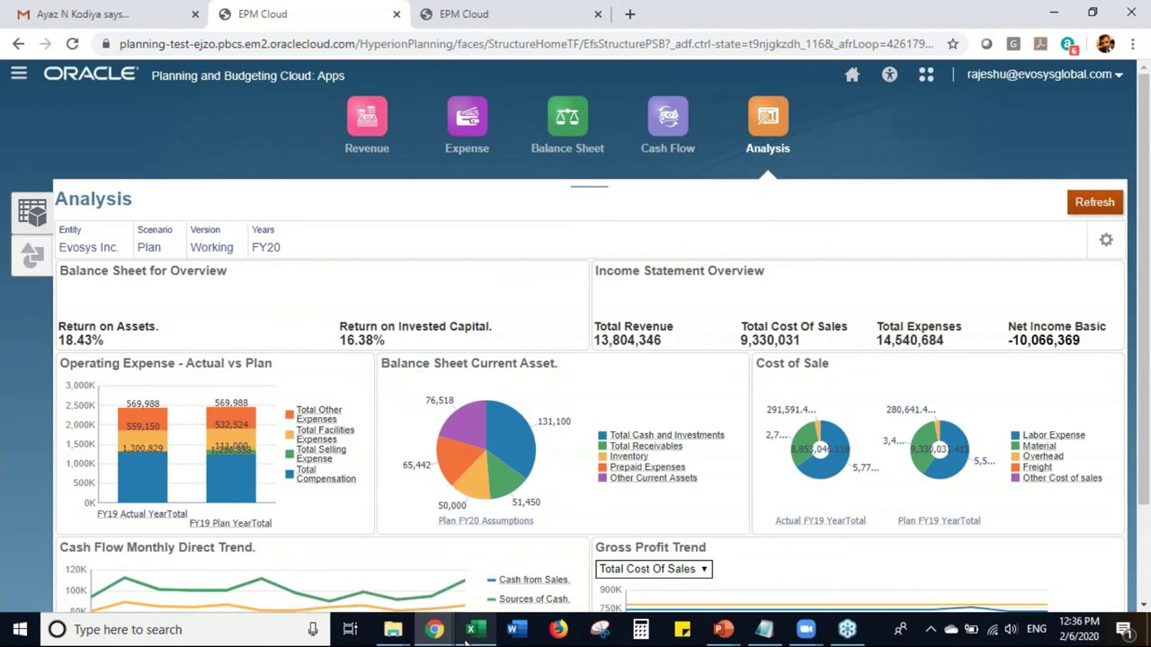
pyautogui.moveTo(468, 632)
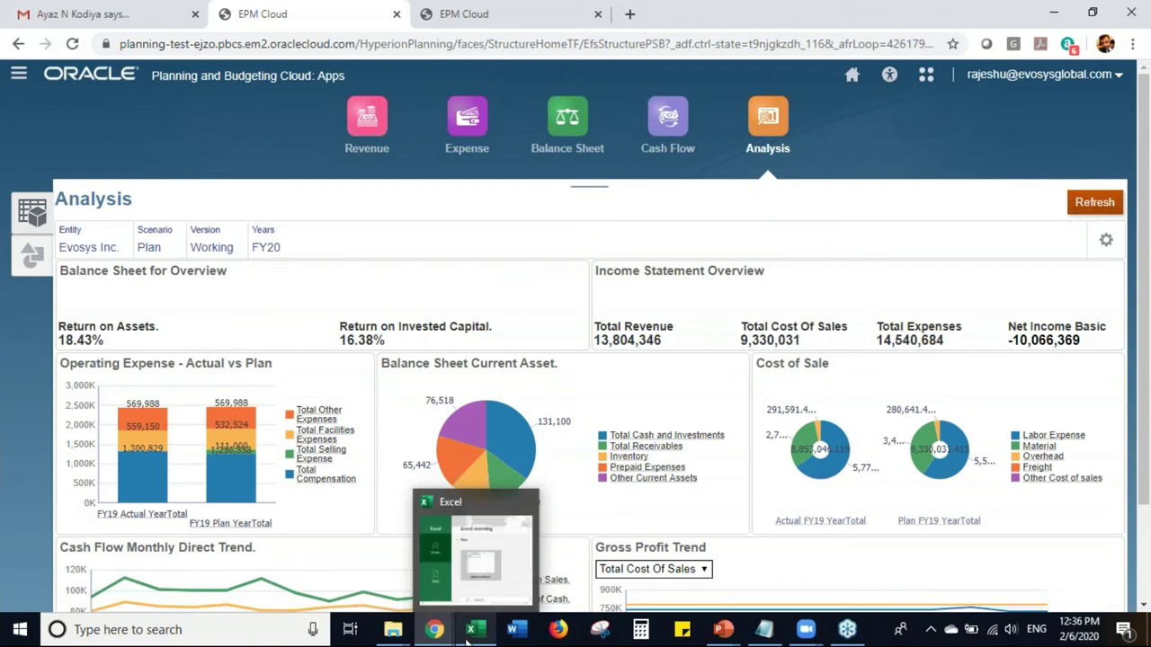
# - Create a maximized blank Excel workbook and open the Smart View panel beside the sheet
pyautogui.click(493, 578)
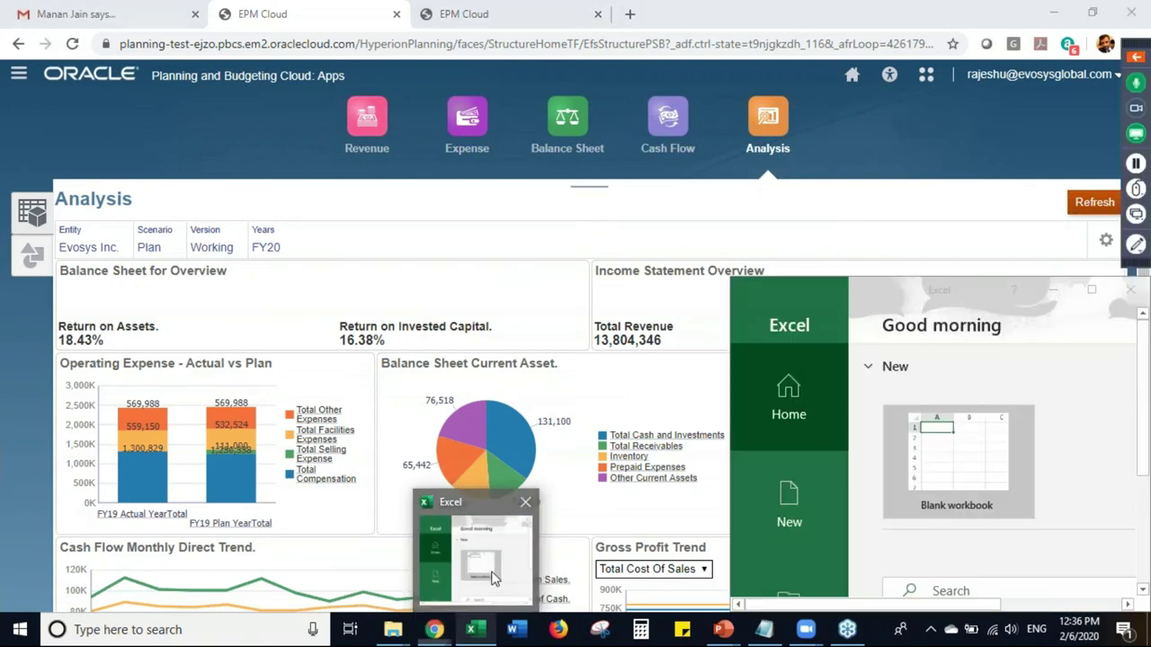
pyautogui.click(975, 455)
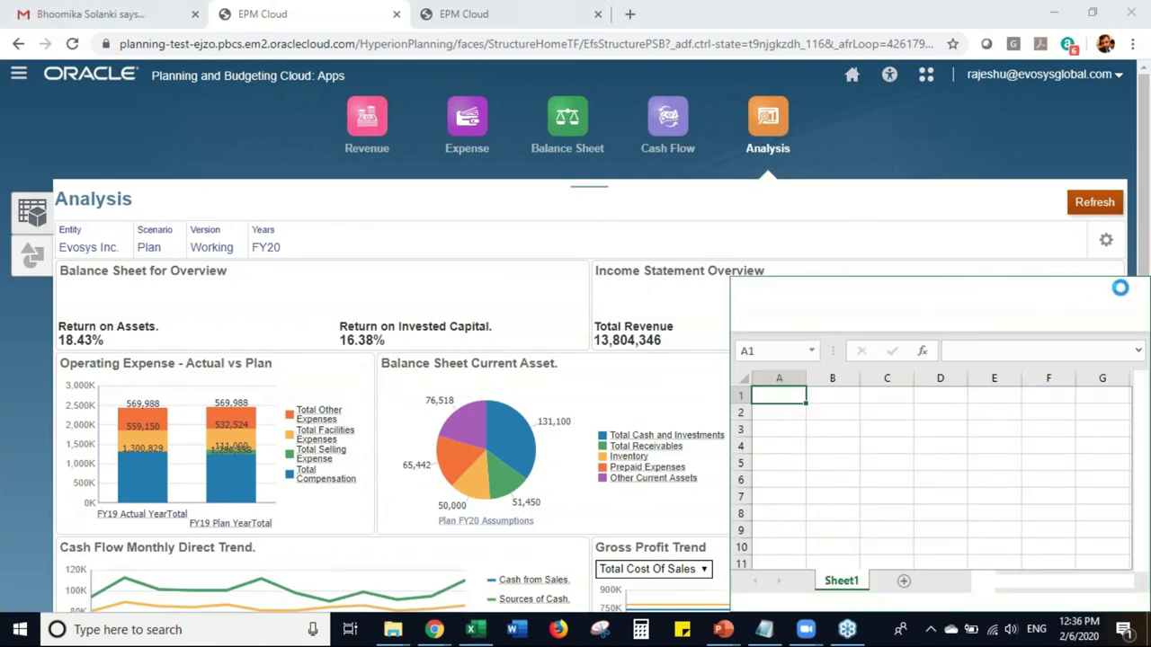
pyautogui.click(1097, 289)
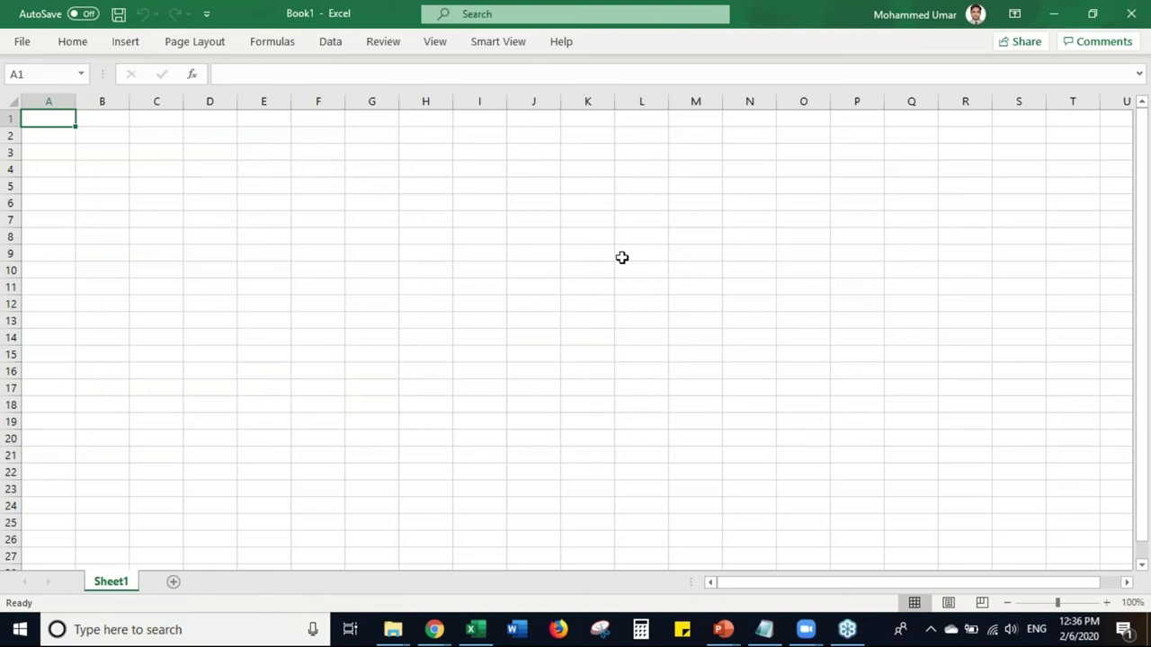
pyautogui.click(507, 49)
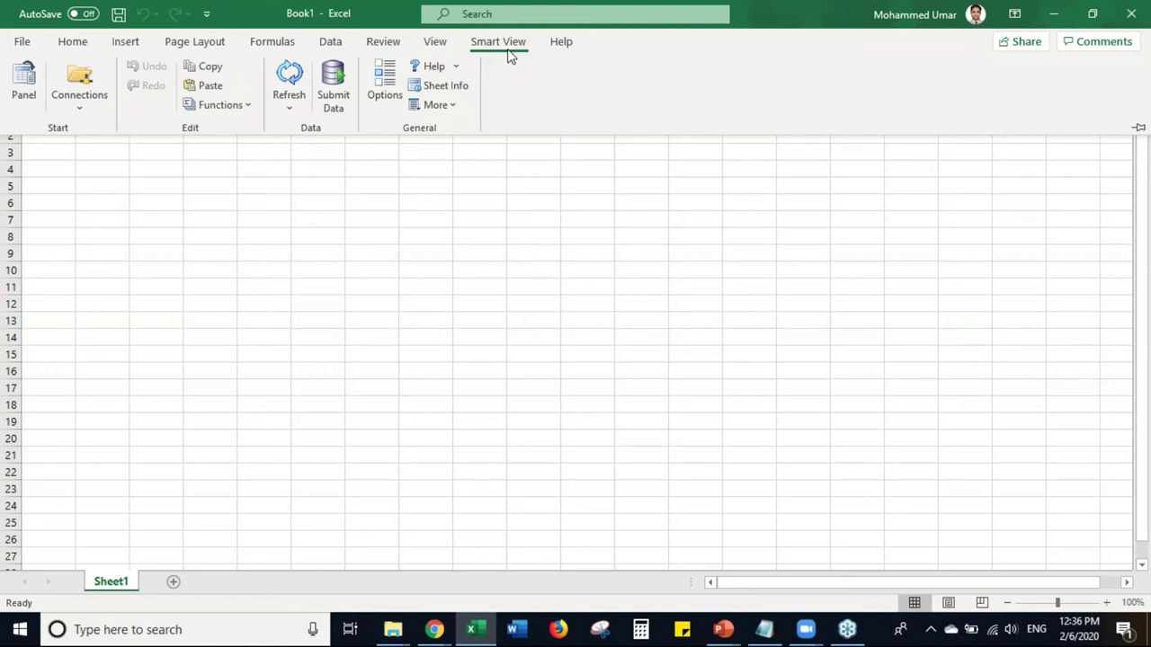
pyautogui.click(23, 82)
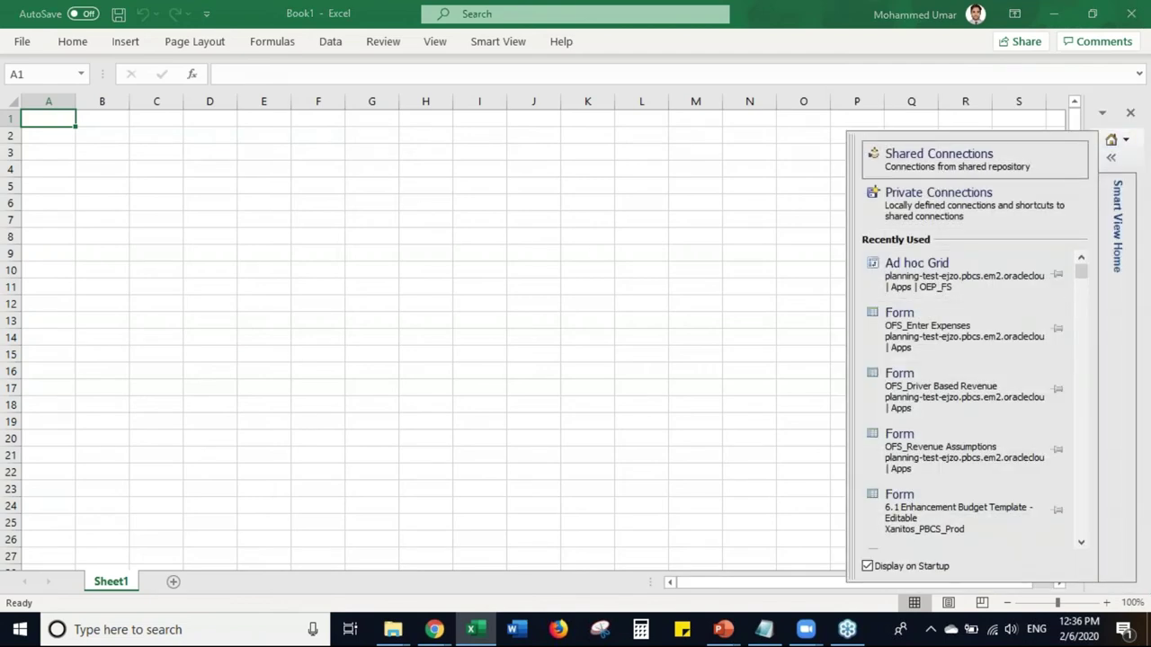
# - Sign in to Shared Connections with the user name and password, fixing a typo in the user name
pyautogui.click(939, 154)
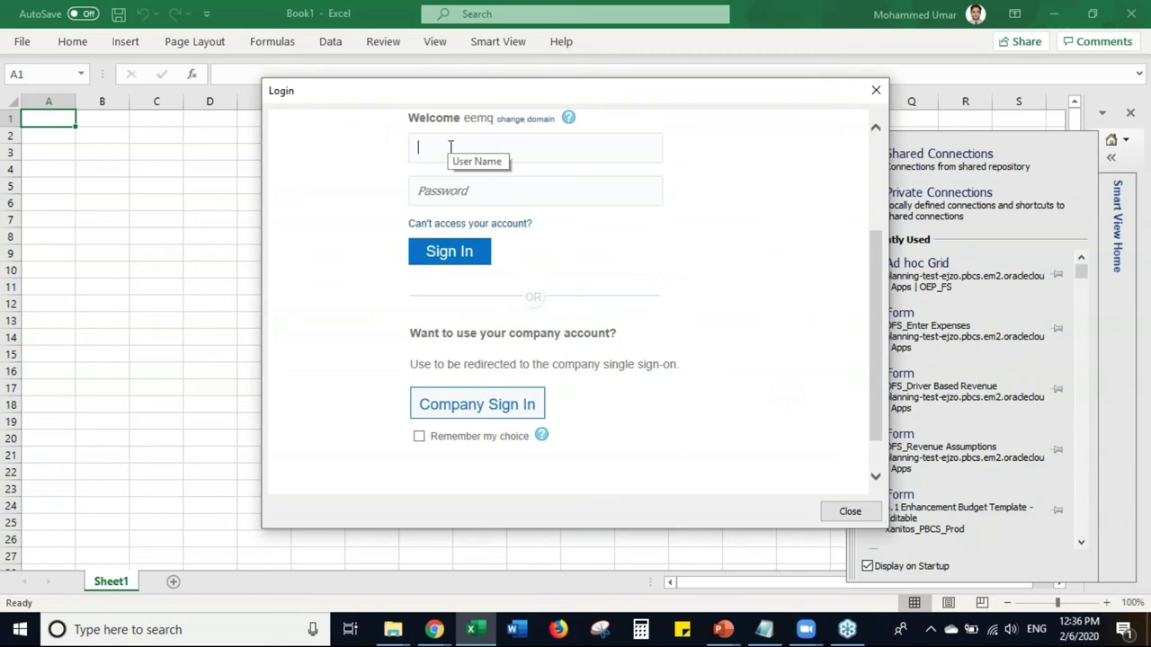
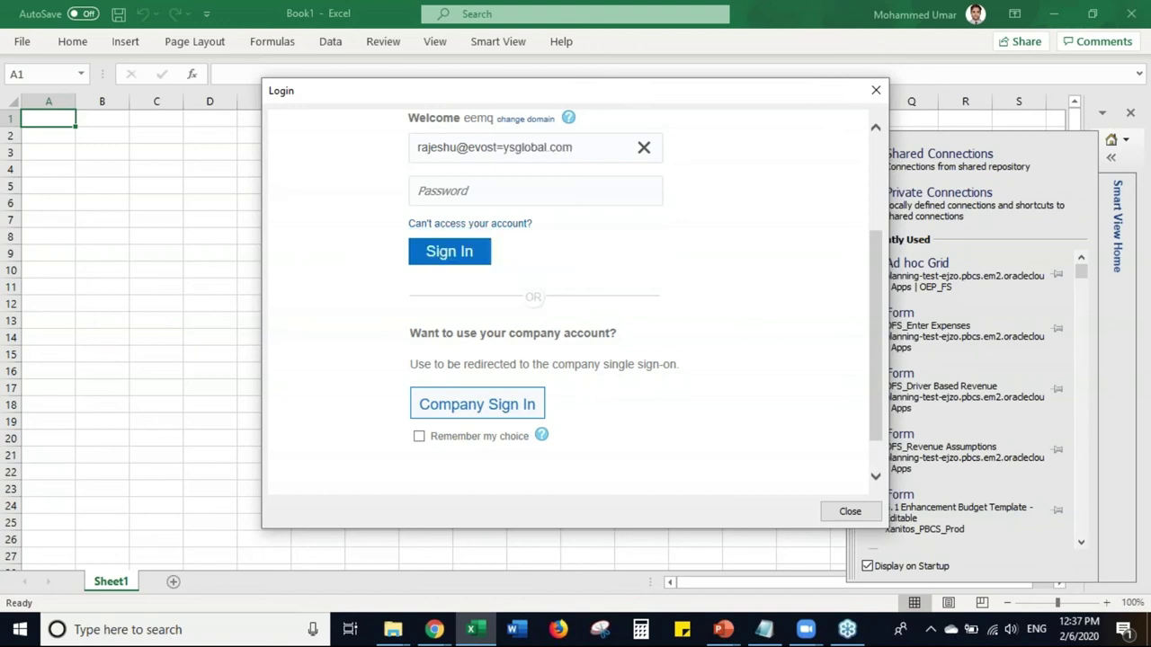
pyautogui.click(501, 147)
pyautogui.press('BackSpace')
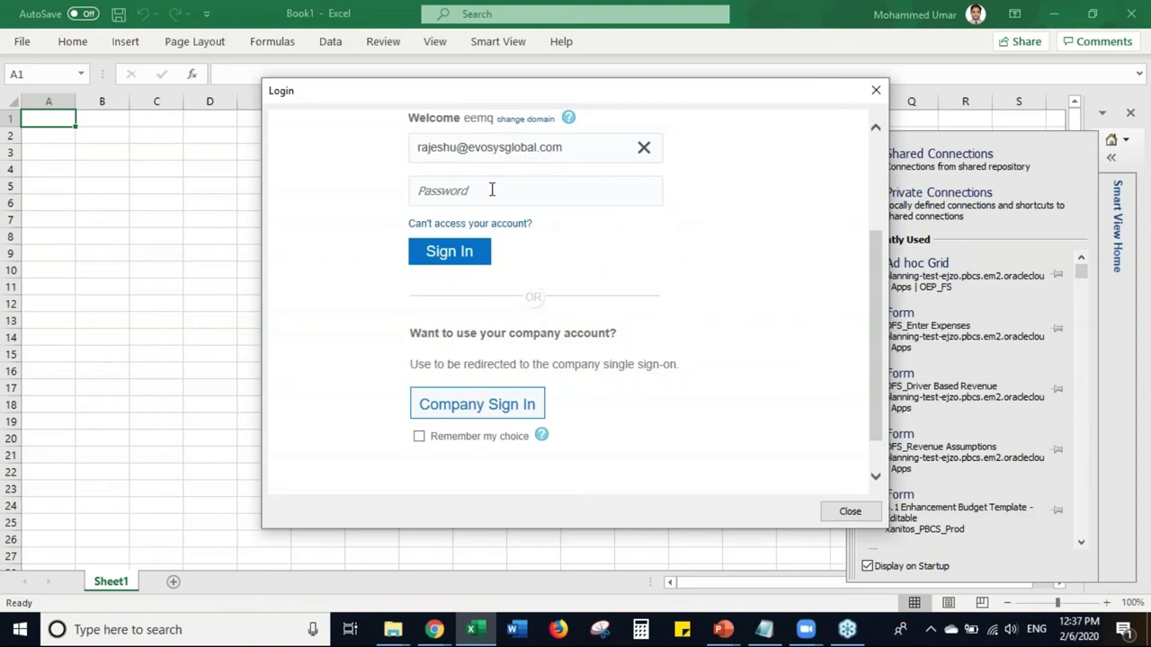
pyautogui.click(491, 186)
pyautogui.write('•••••••••••')
pyautogui.press('Return')
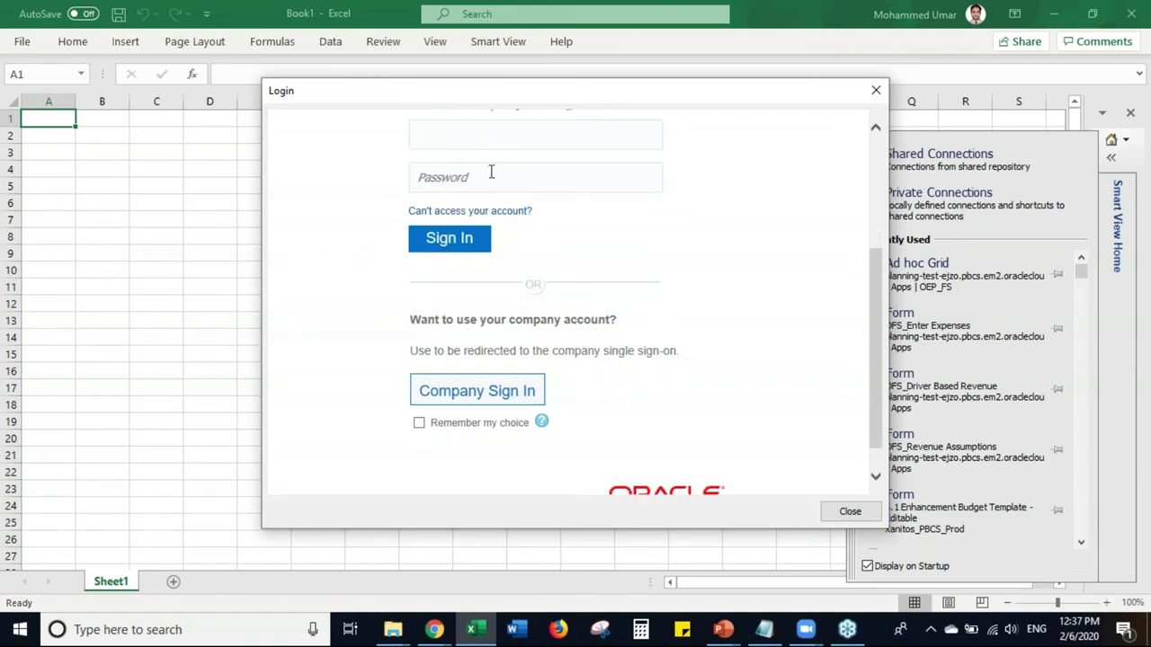
# - Re-enter the user name and password, submit again, and close the login form
pyautogui.click(489, 141)
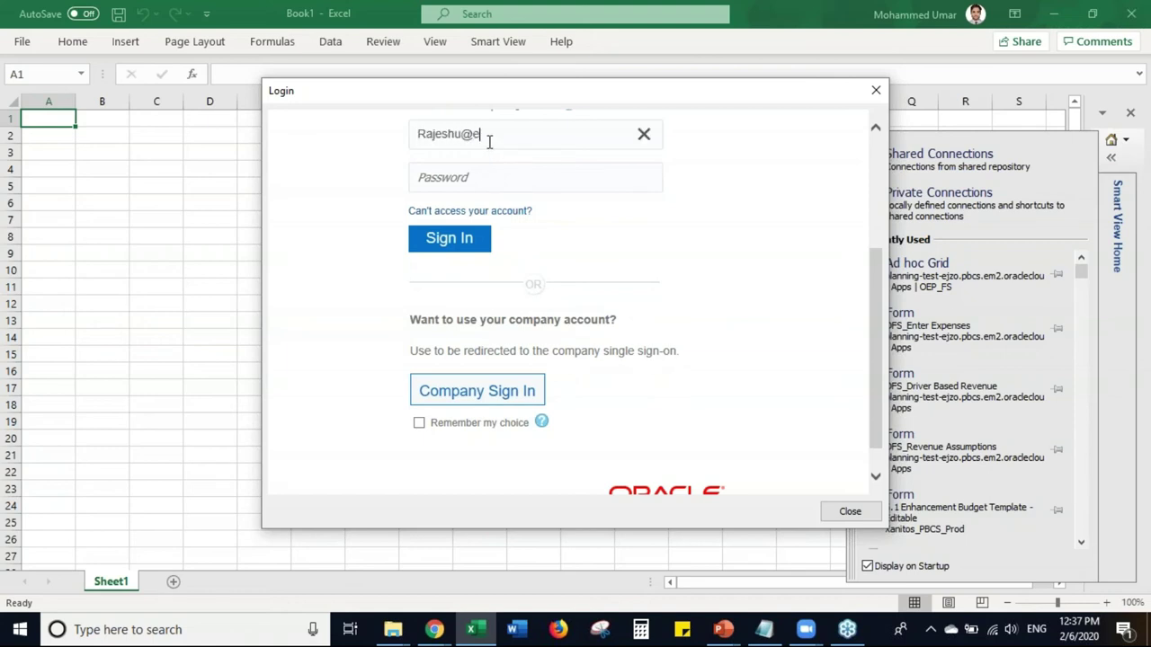
pyautogui.press('Tab')
pyautogui.write('••')
pyautogui.press('BackSpace')
pyautogui.press('BackSpace')
pyautogui.press('BackSpace')
pyautogui.press('BackSpace')
pyautogui.press('BackSpace')
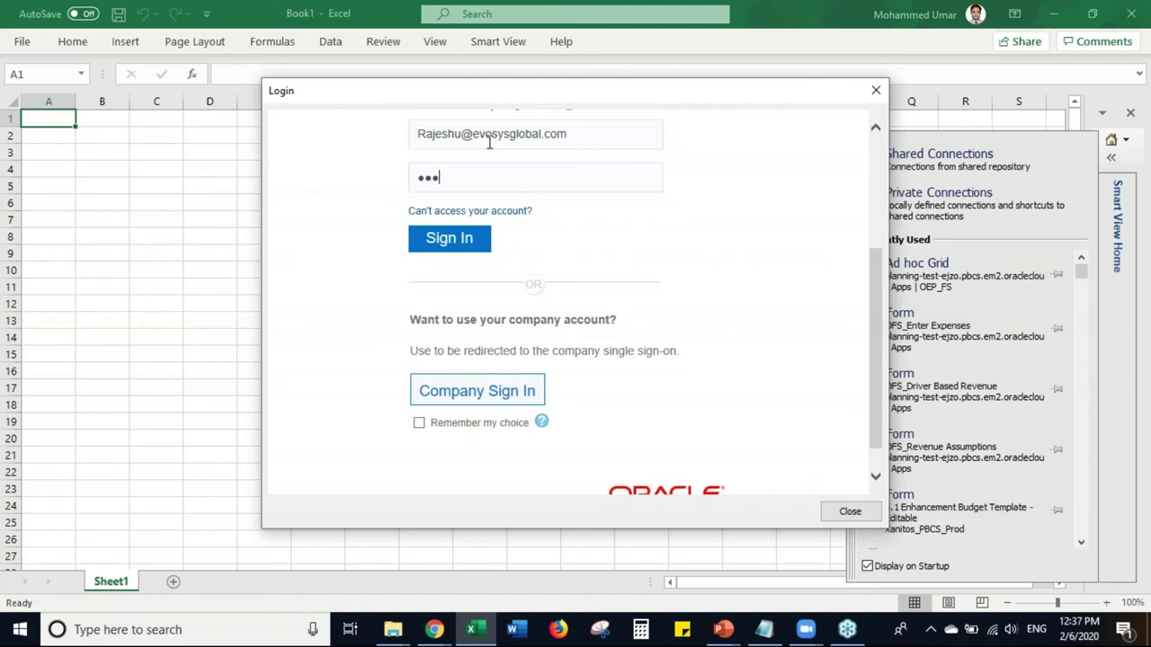
pyautogui.write('***********')
pyautogui.press('Return')
pyautogui.write('f')
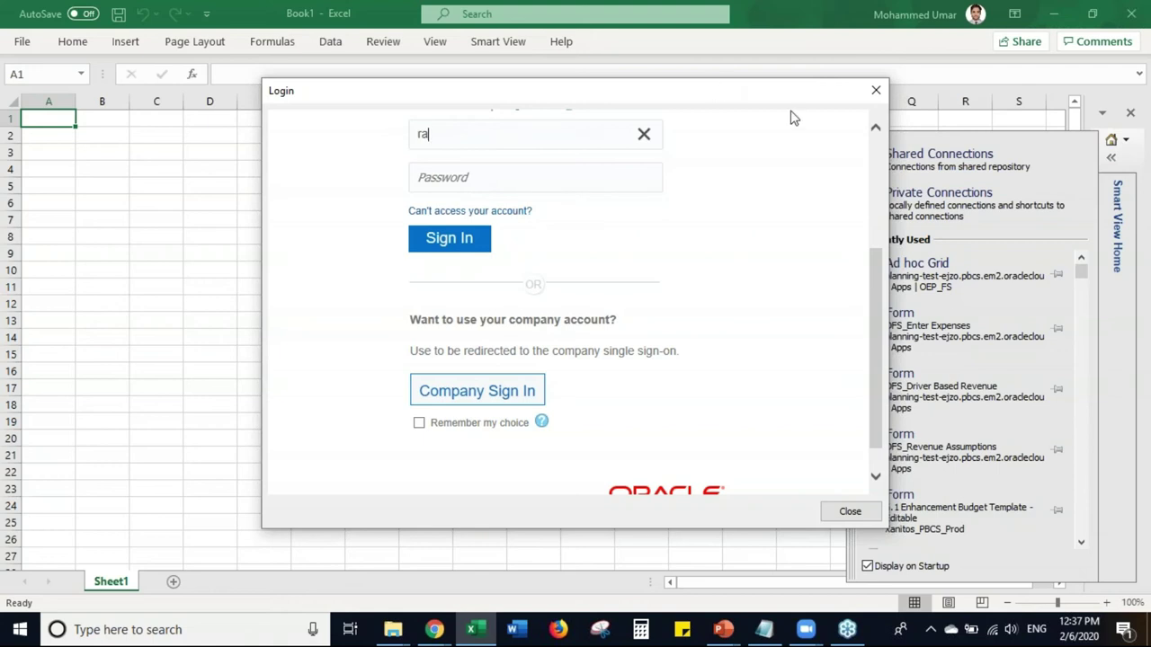
pyautogui.click(875, 90)
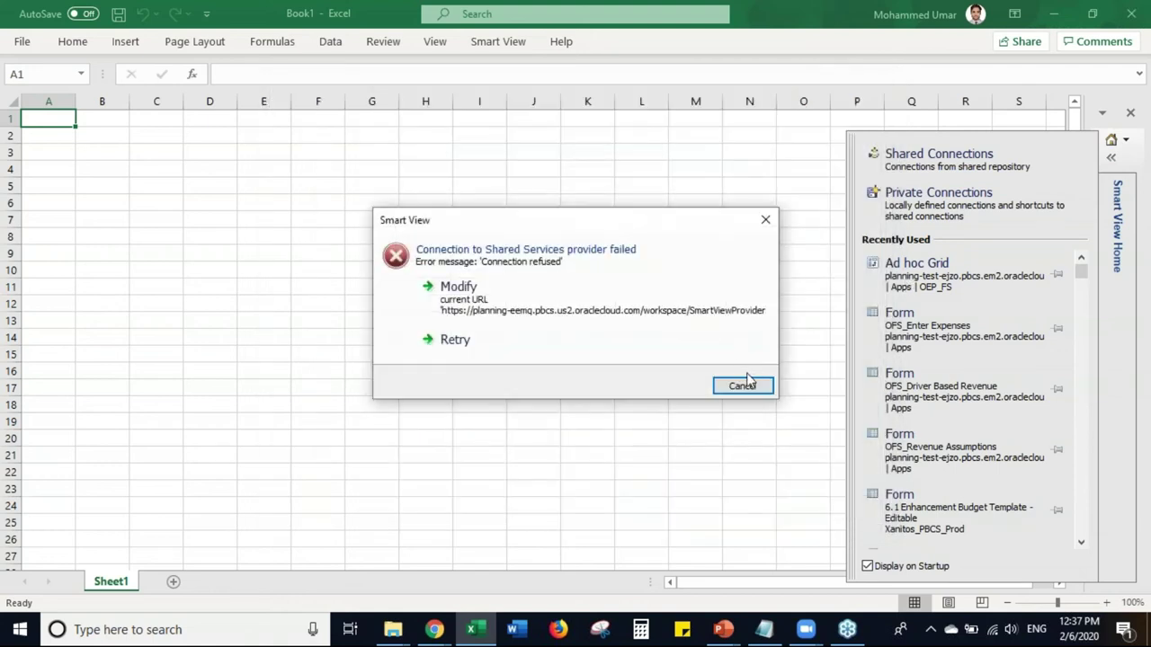
# - Dismiss the connection error and reopen the Shared Connections login
pyautogui.click(741, 386)
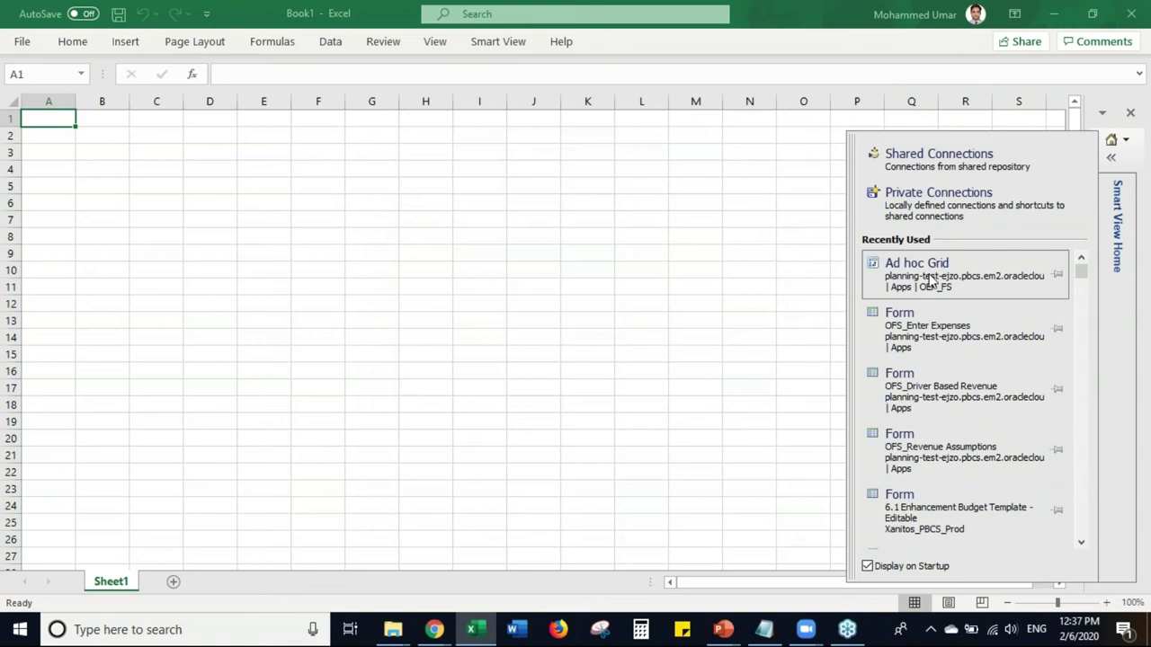
pyautogui.click(992, 171)
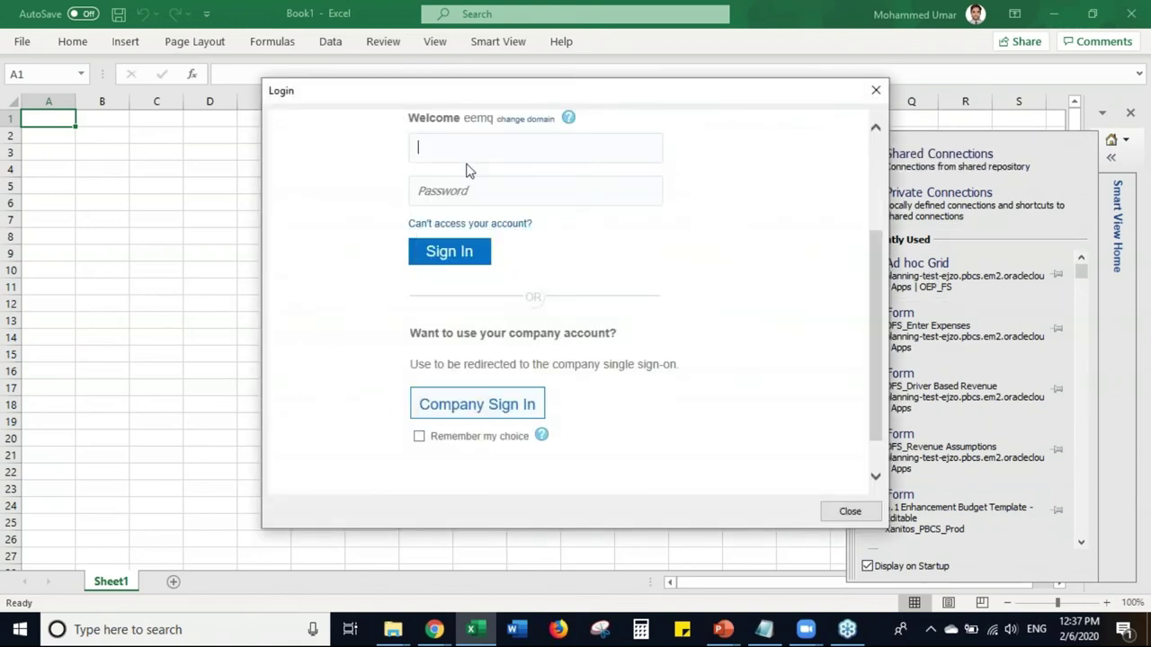
pyautogui.click(466, 171)
pyautogui.hotkey('ctrl', 'a')
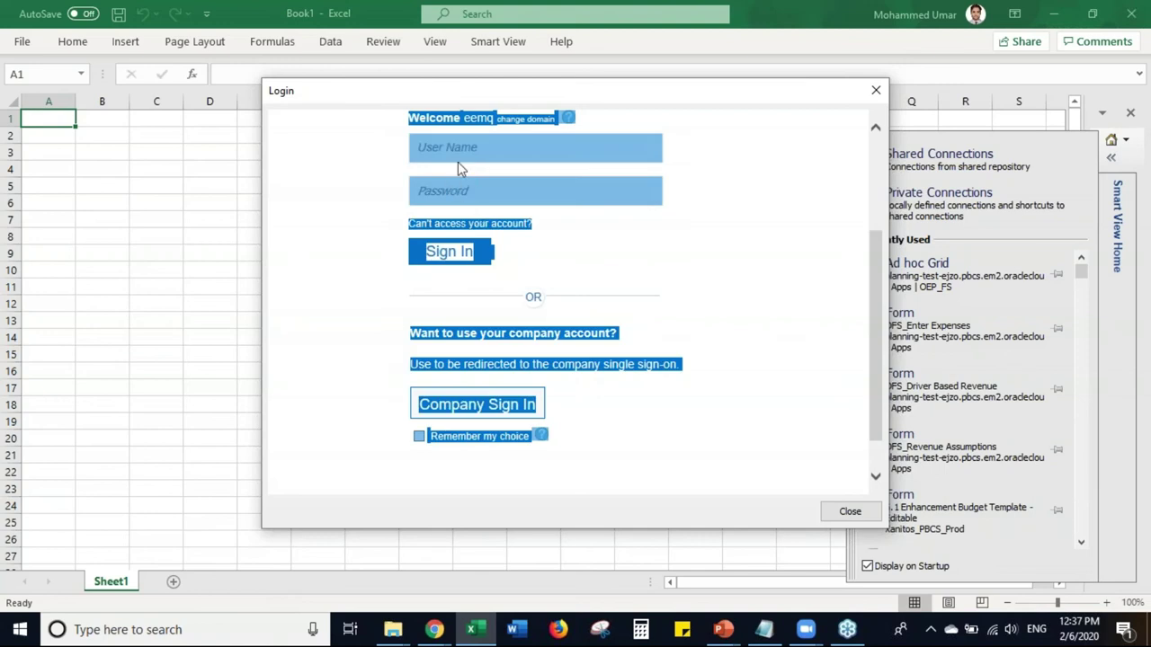
pyautogui.click(457, 160)
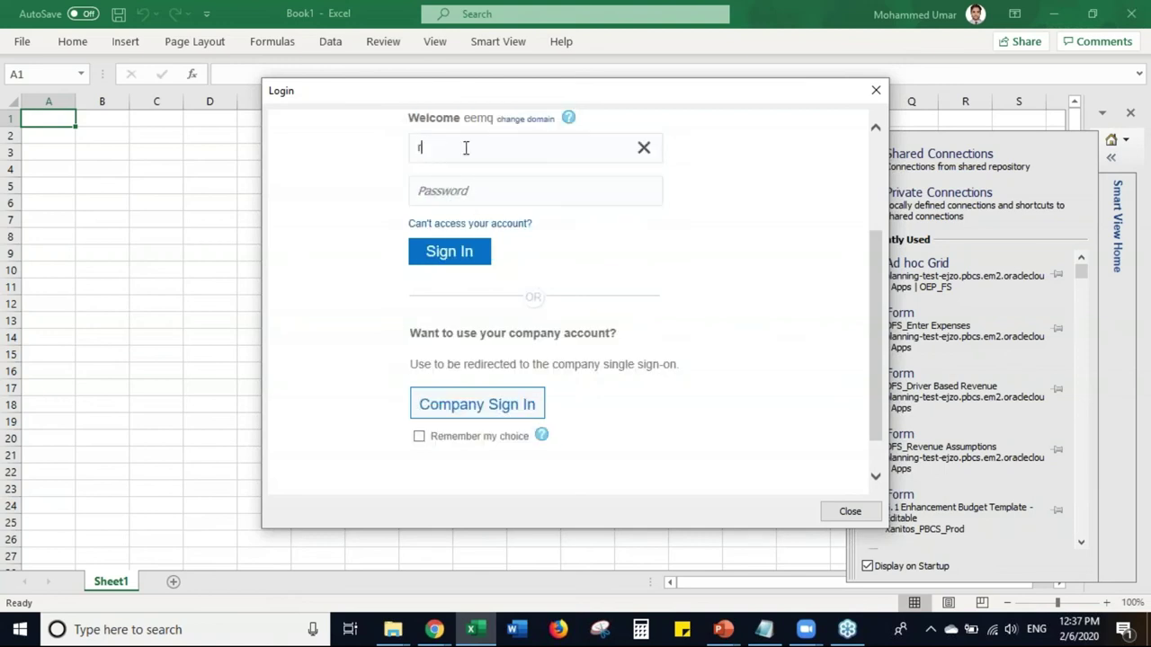
# - Sign in with the user name and password, then switch to the browser
pyautogui.press('Tab')
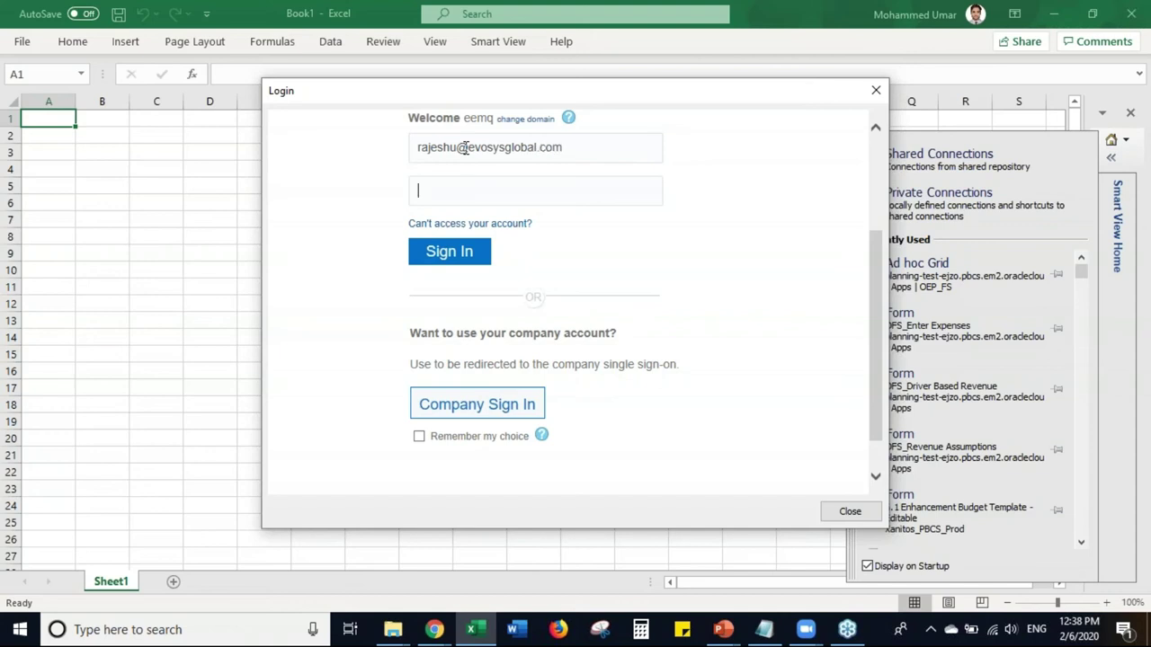
pyautogui.write('•••••••••••')
pyautogui.press('Return')
pyautogui.hotkey('alt', 'Tab')
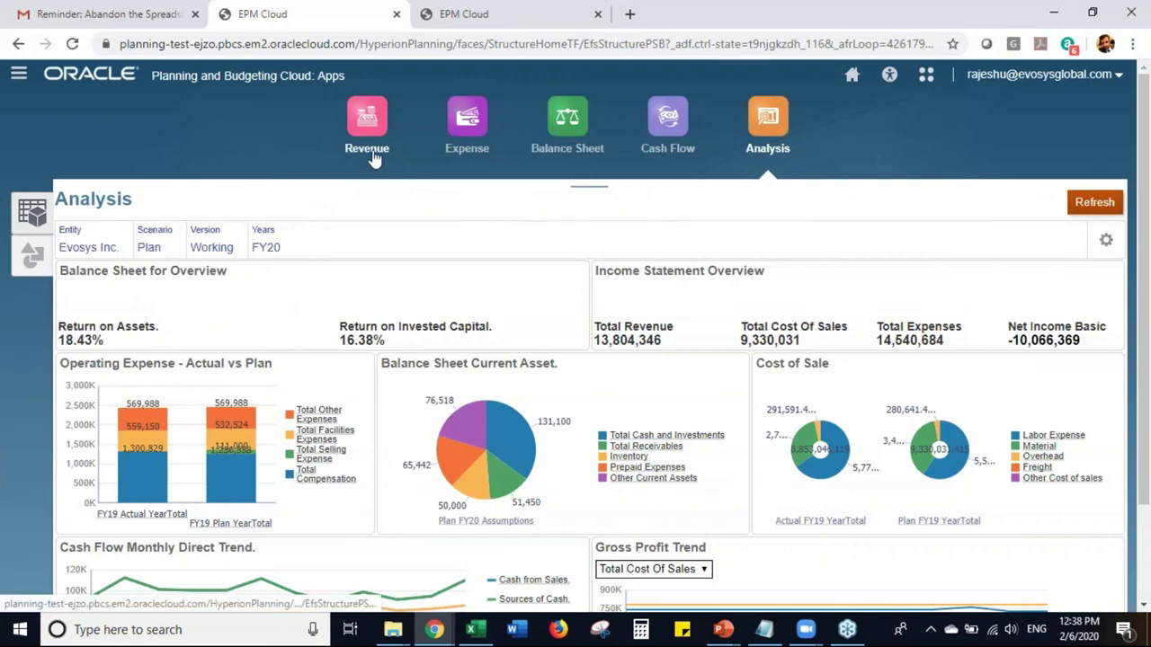
# - Open the Driver Based Revenue form under Revenue and launch it in Smart View through the downloaded link file
pyautogui.click(369, 144)
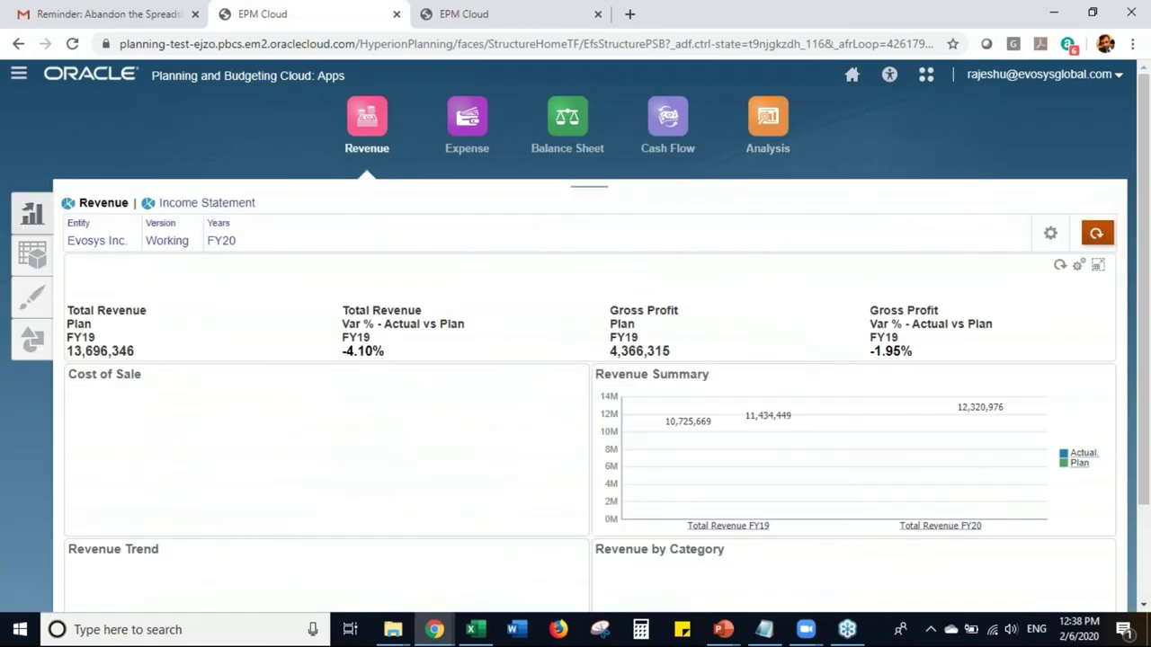
pyautogui.click(33, 254)
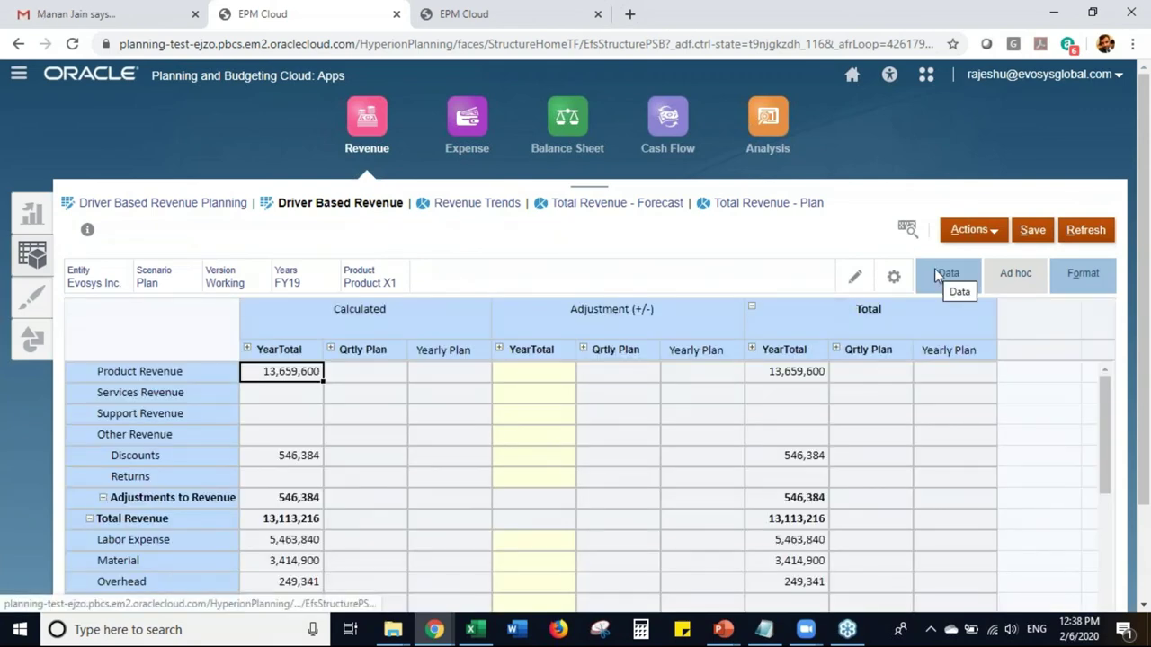
pyautogui.click(1000, 243)
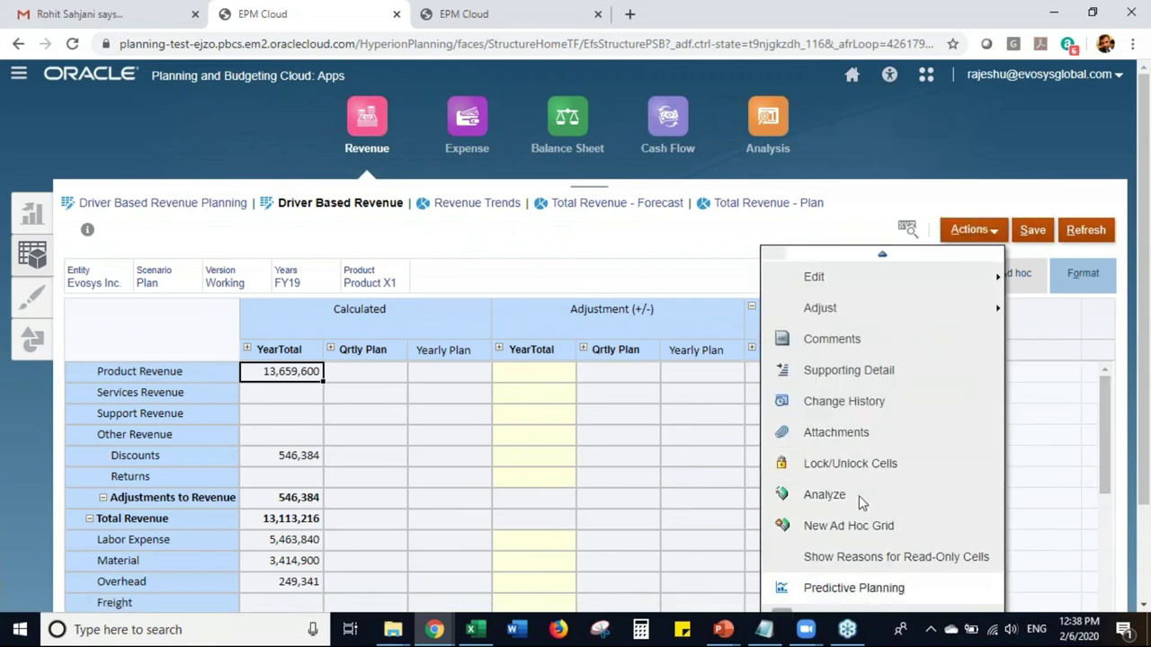
pyautogui.scroll(-1, 858, 496)
pyautogui.scroll(-1, 861, 501)
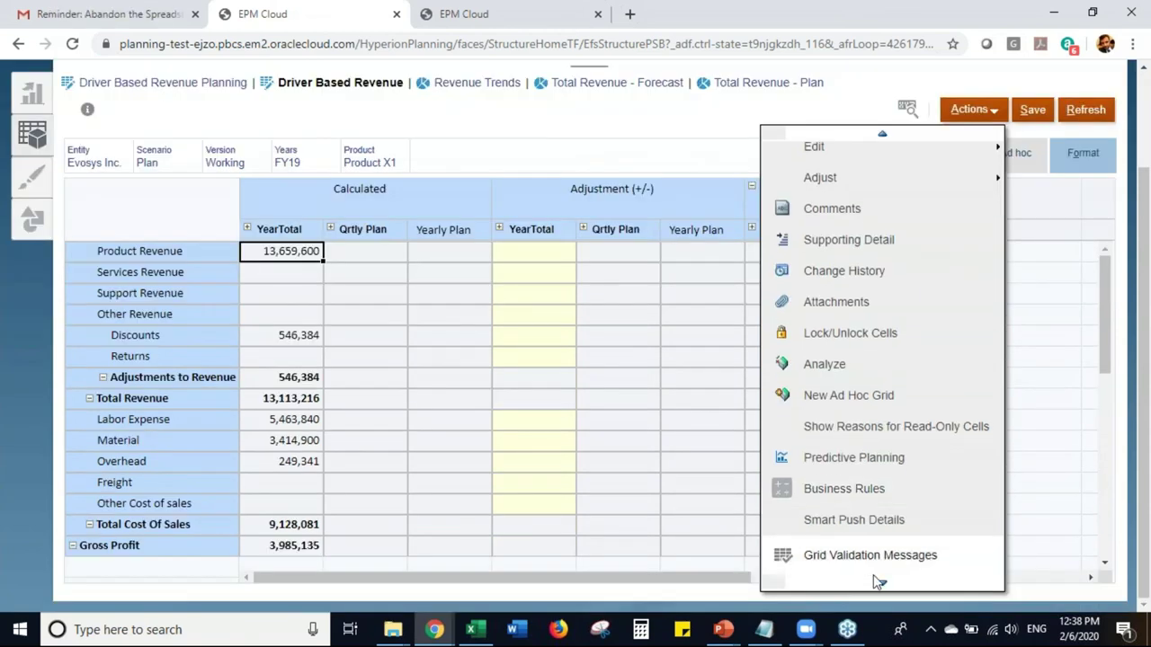
pyautogui.scroll(-2, 884, 534)
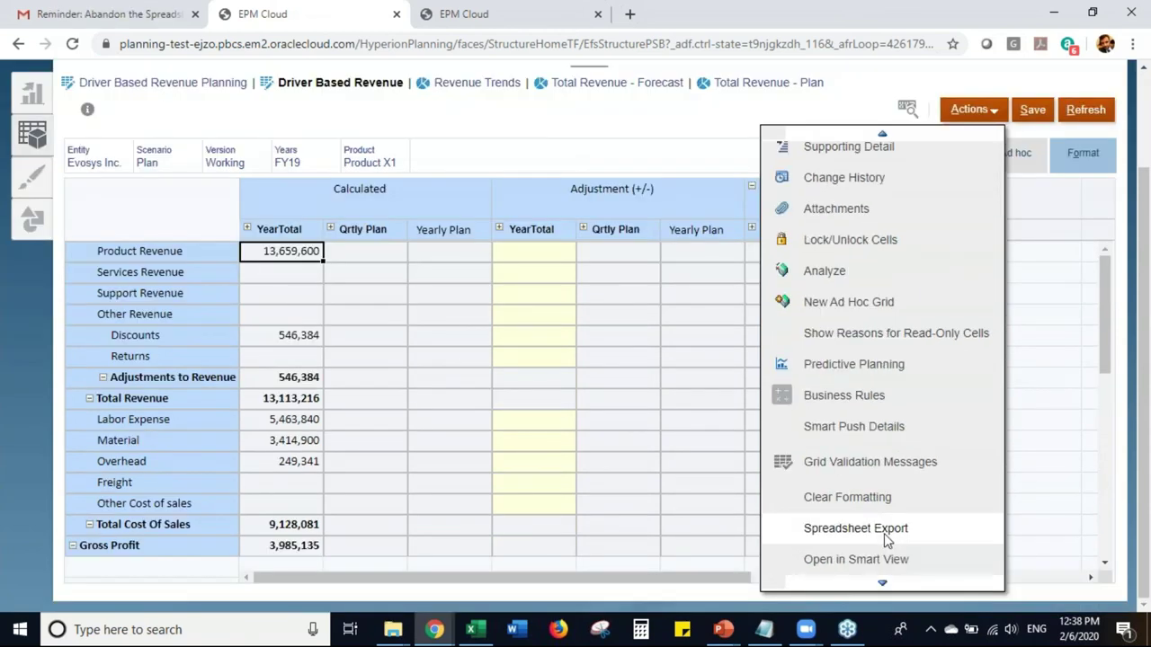
pyautogui.click(856, 559)
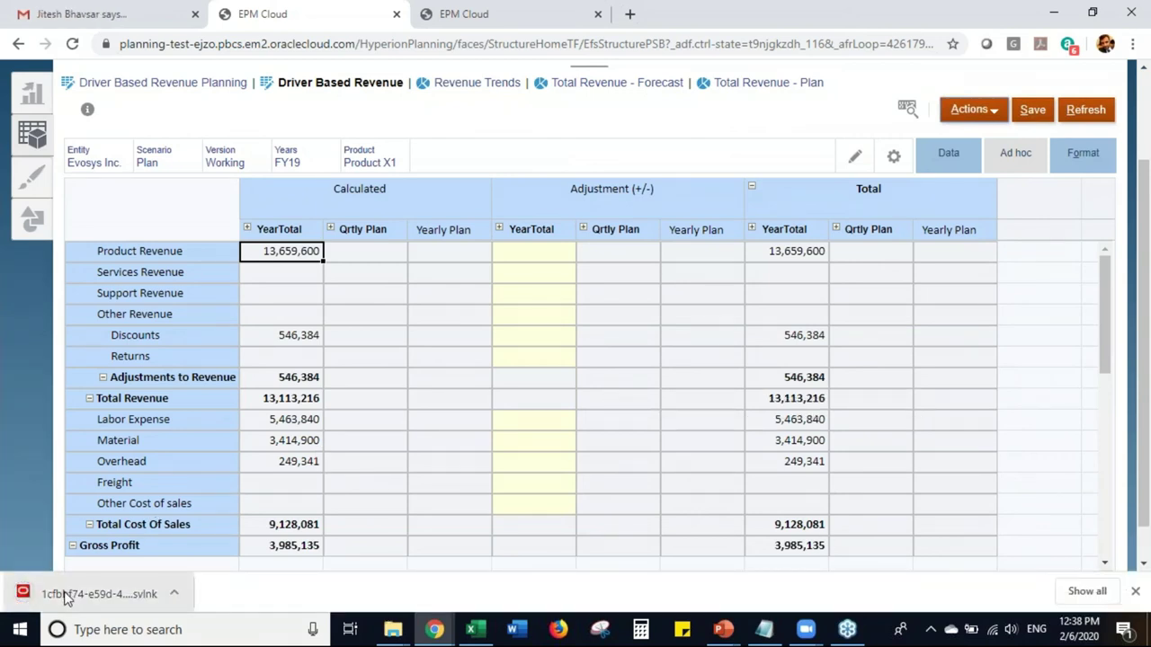
pyautogui.click(99, 593)
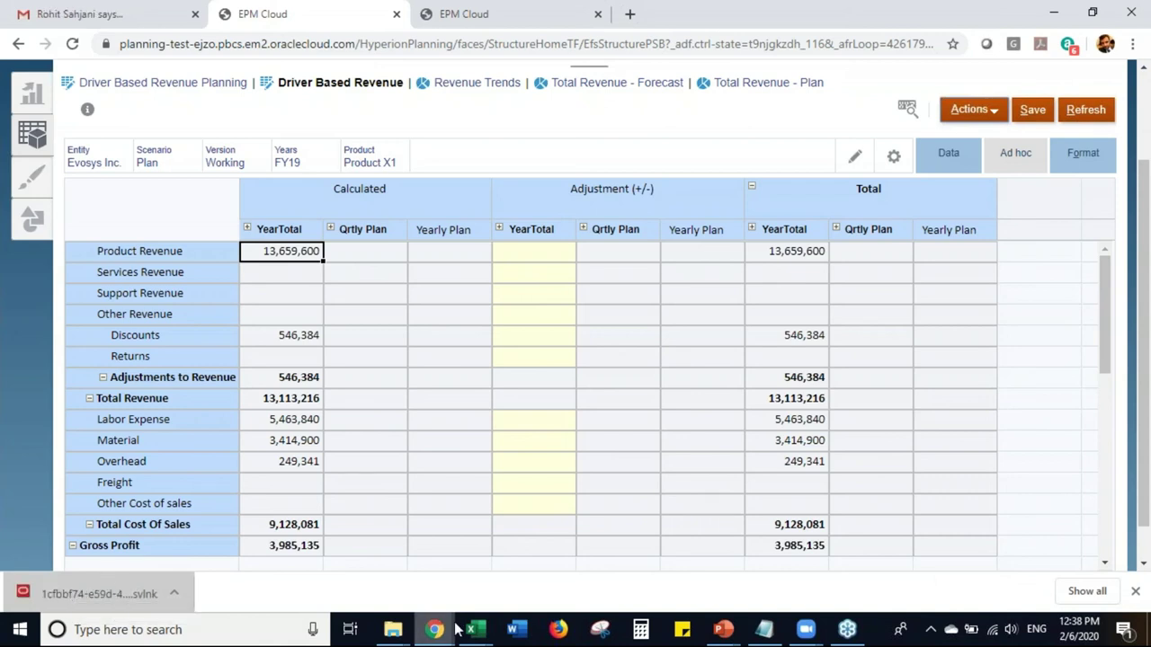
pyautogui.moveTo(476, 624)
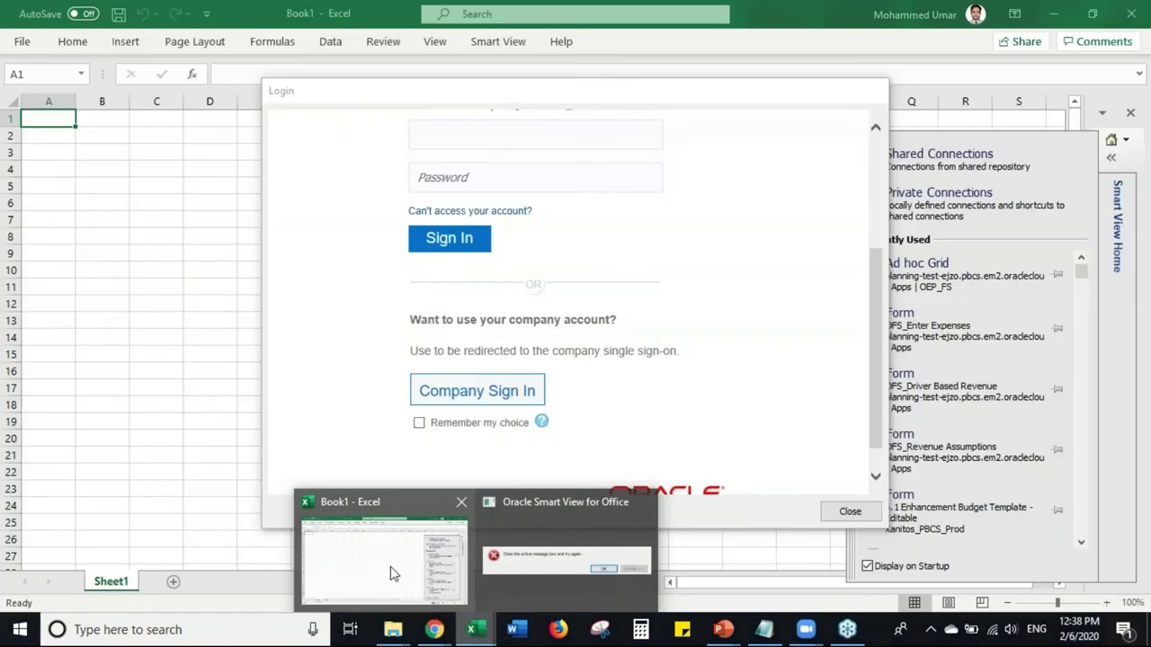
# - In Excel's Login dialog, enter the user name and password and submit
pyautogui.click(392, 573)
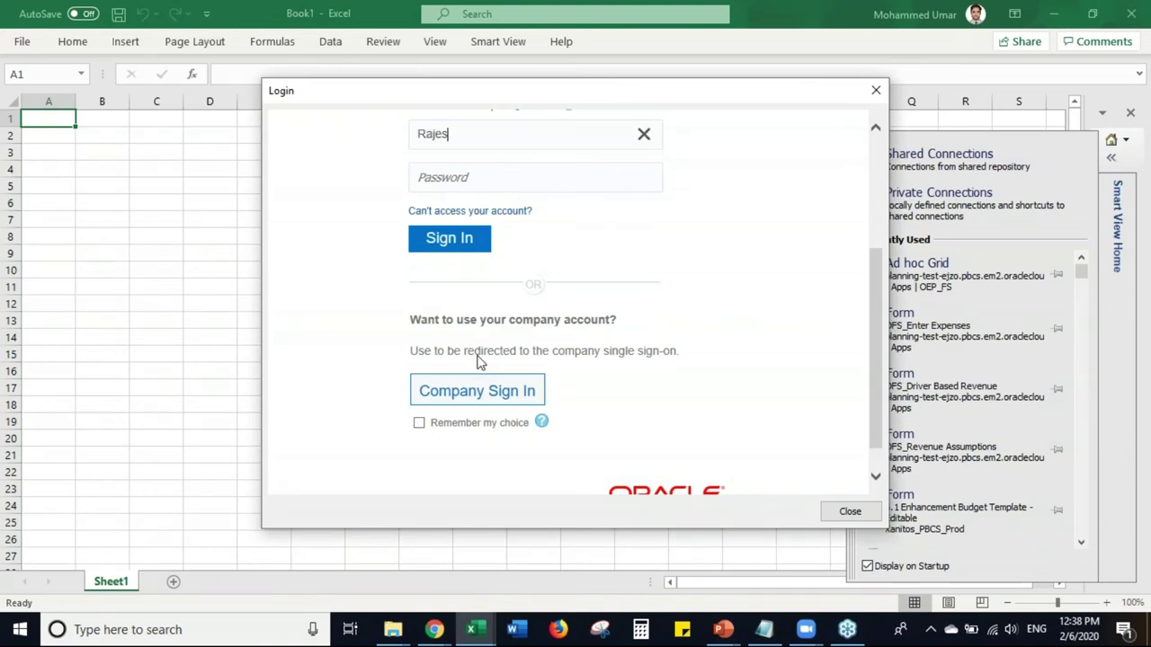
pyautogui.press('Tab')
pyautogui.write('••••••••••')
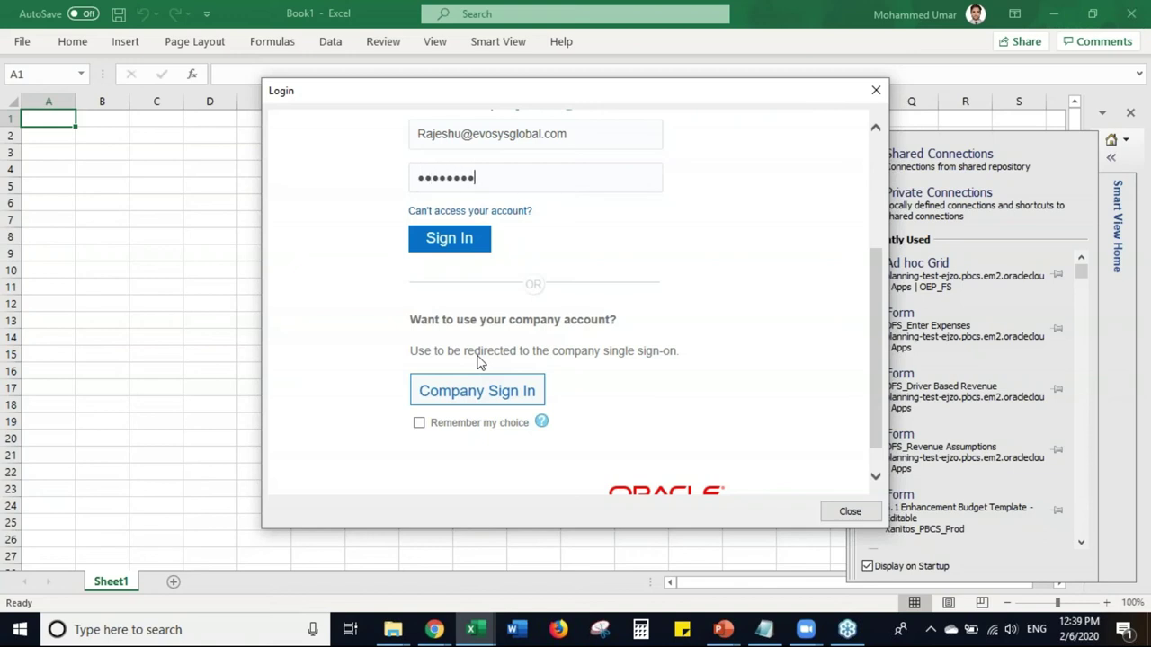
pyautogui.write('••')
pyautogui.press('Return')
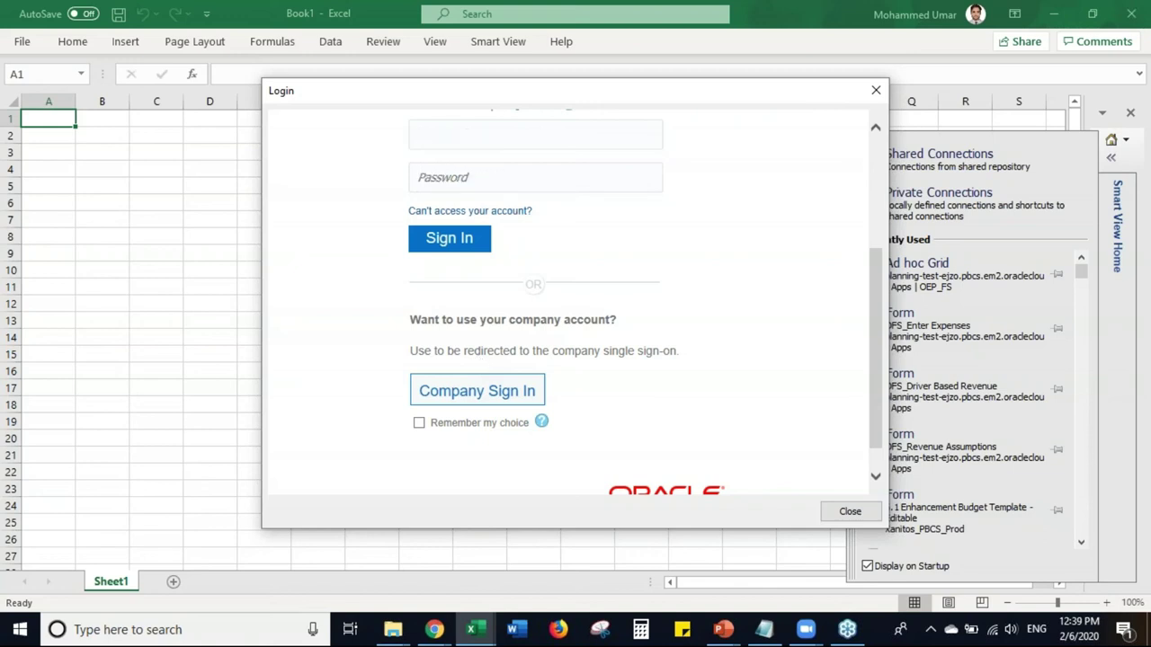
# - Dismiss the Smart View error message, close the Login dialog, and return to the browser
pyautogui.click(471, 629)
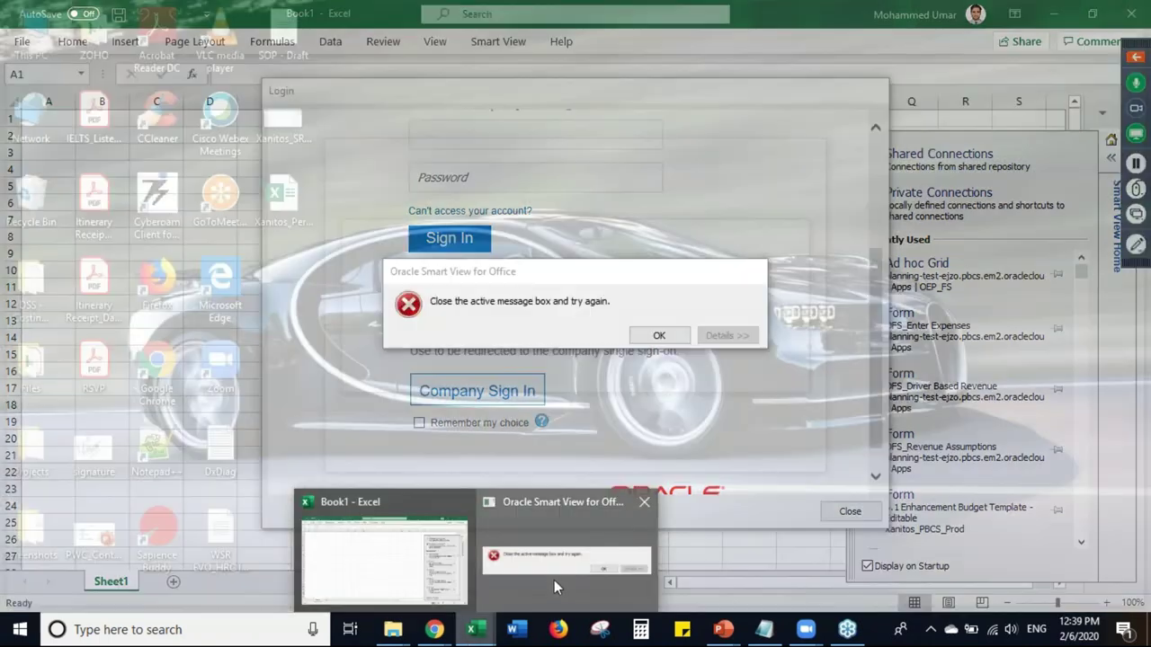
pyautogui.click(554, 580)
pyautogui.click(654, 336)
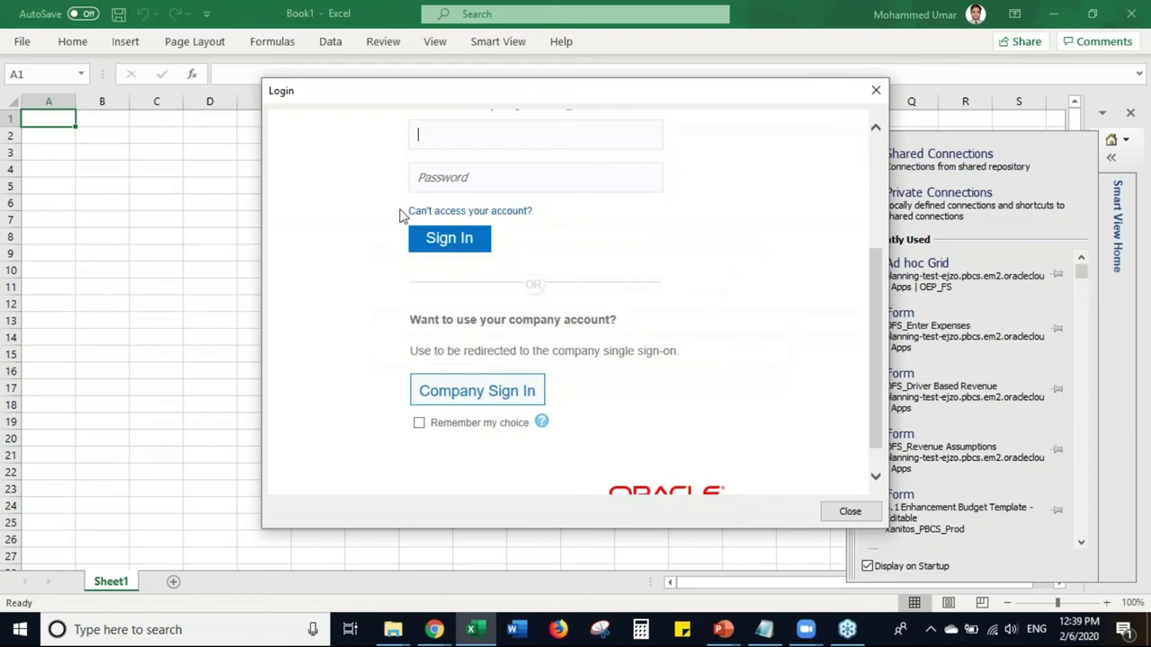
pyautogui.click(875, 91)
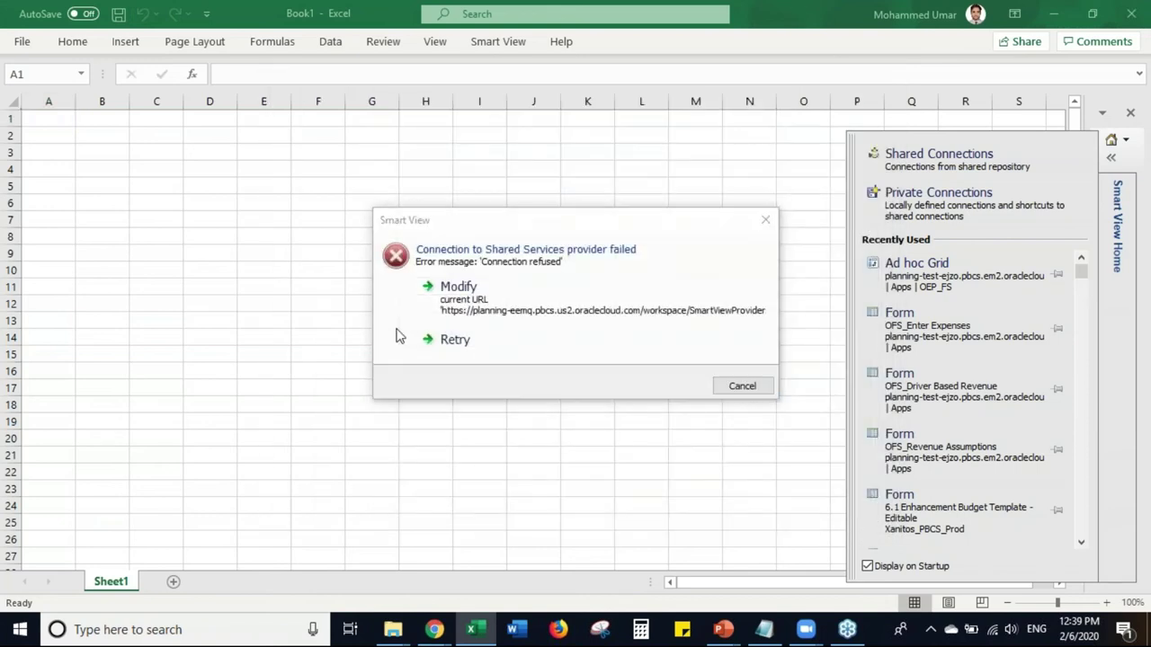
pyautogui.hotkey('alt', 'Tab')
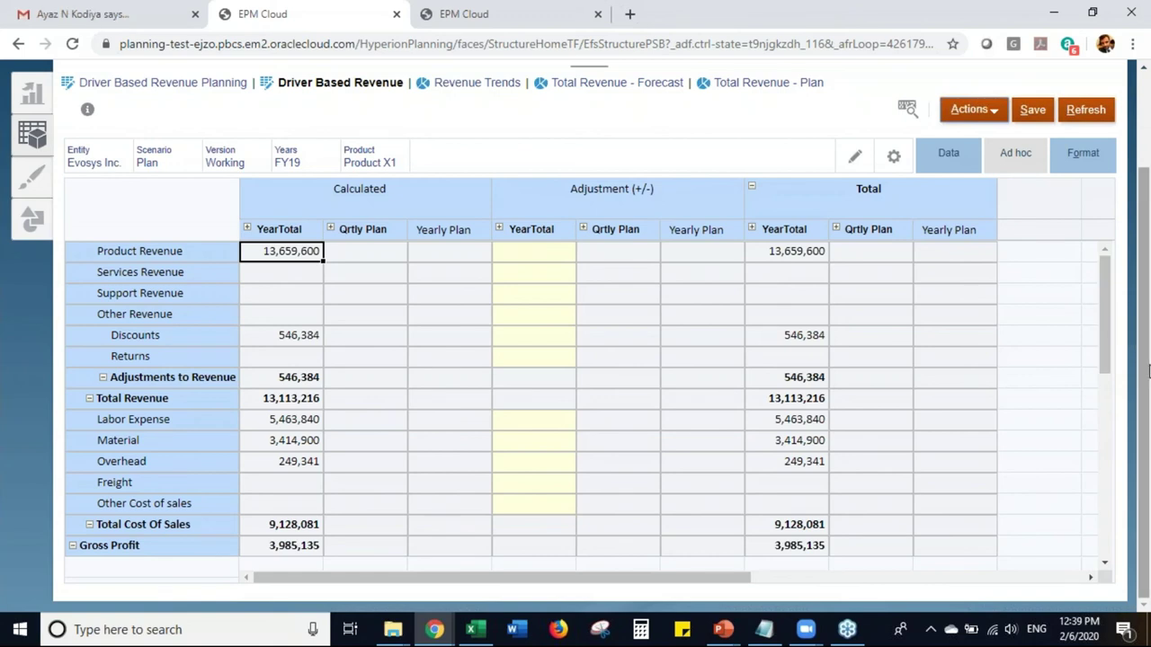
# - Check the web form's Actions, then in Excel dismiss the error and list the Private Connections servers
pyautogui.click(994, 116)
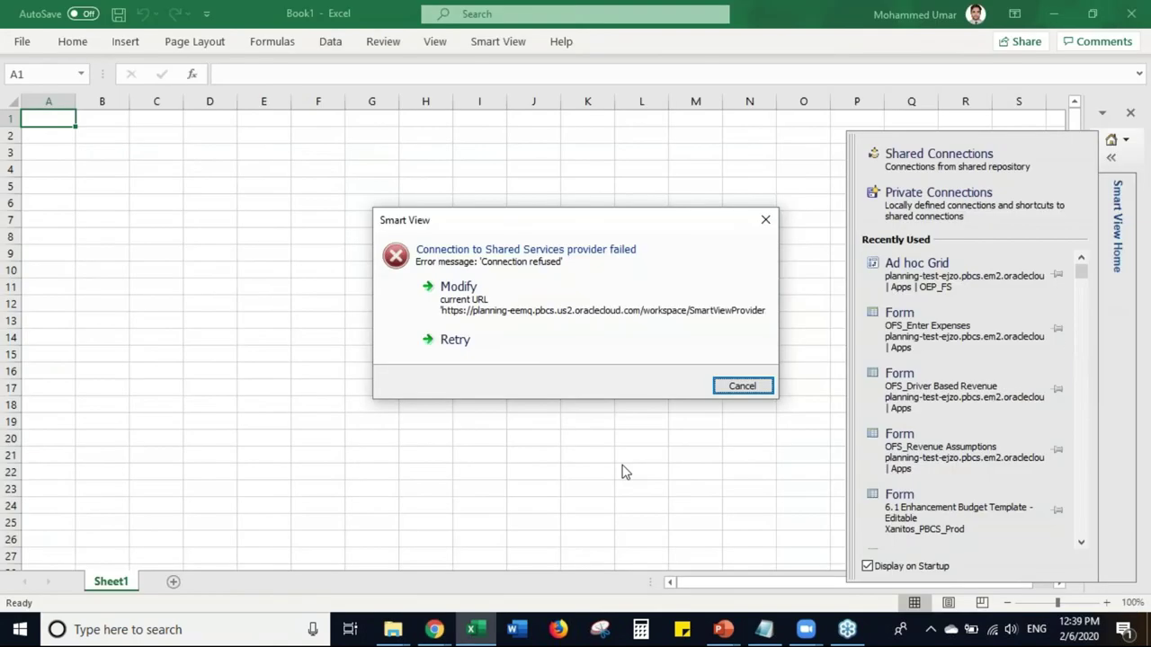
pyautogui.click(743, 388)
pyautogui.click(950, 208)
pyautogui.click(1042, 151)
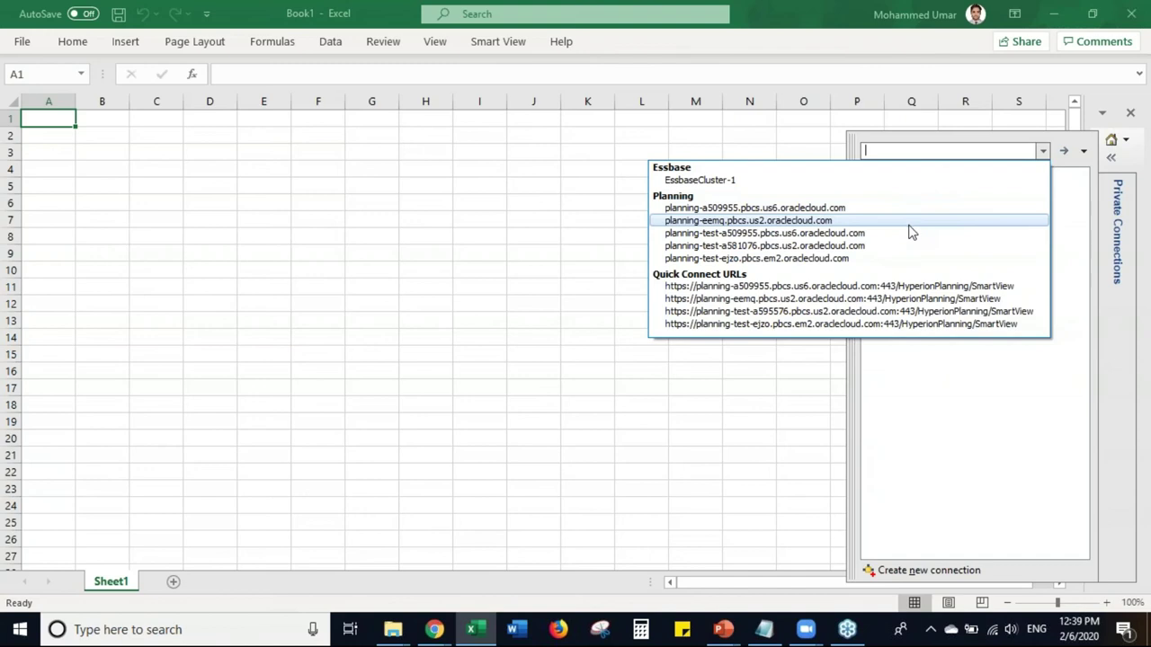
# - Connect to the planning-eemq.pbcs.us2.oraclecloud.com server with the user name and password, then expand Xanitos_PBCS_Prod
pyautogui.click(908, 223)
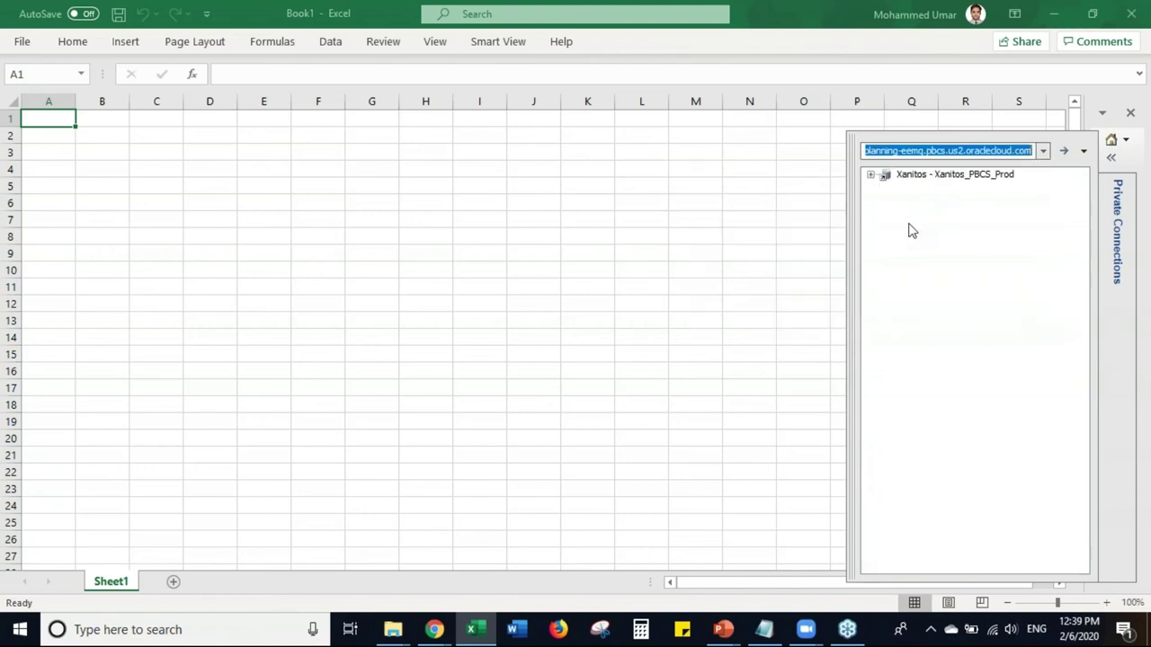
pyautogui.click(869, 178)
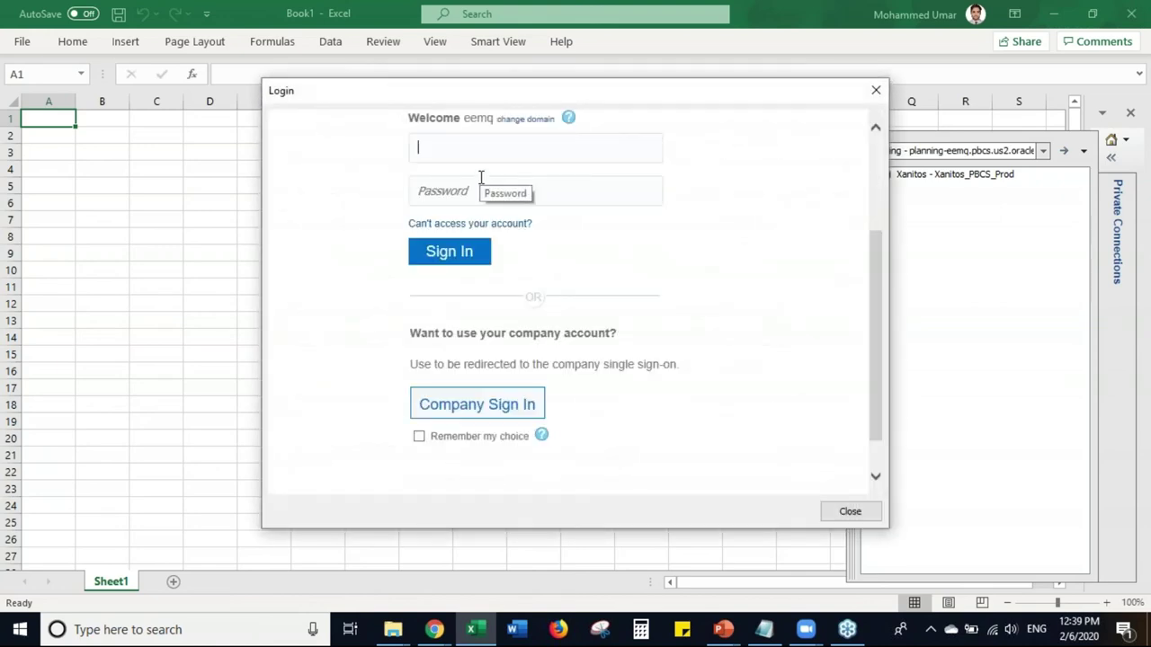
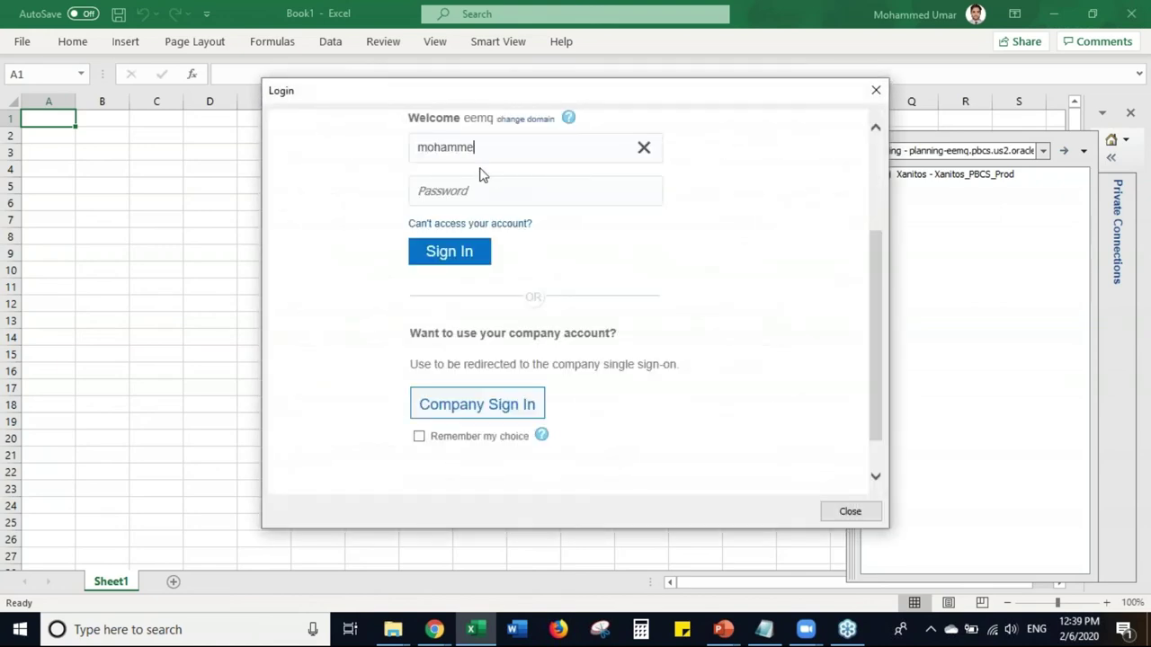
pyautogui.press('Tab')
pyautogui.write('••••••')
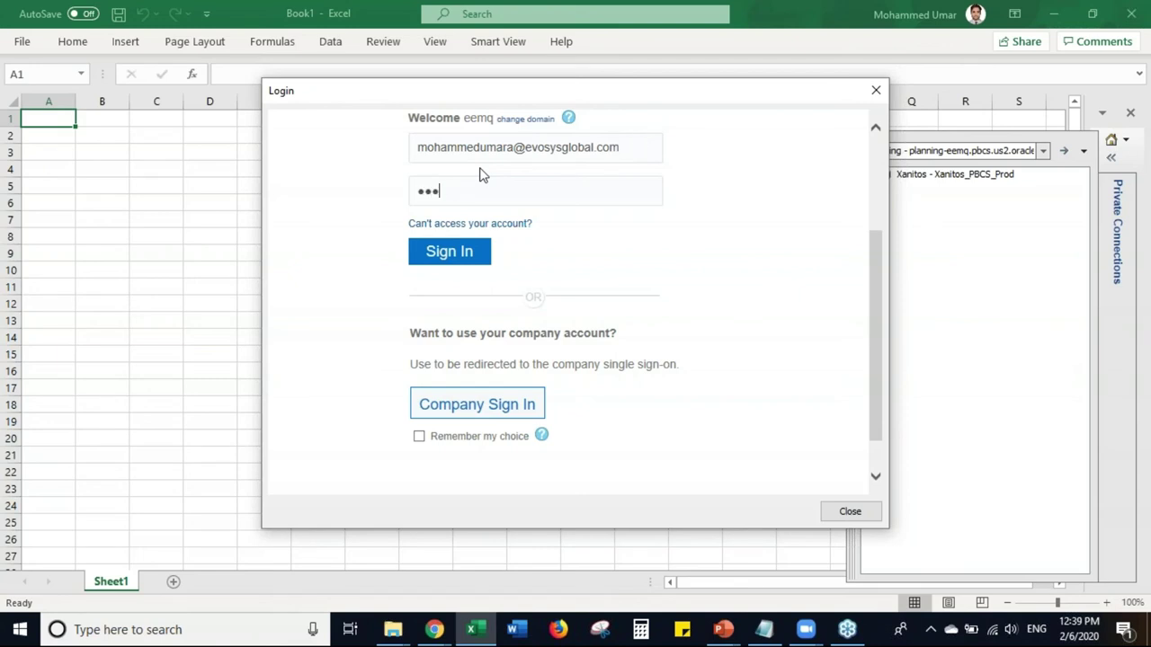
pyautogui.write('••••••')
pyautogui.press('Return')
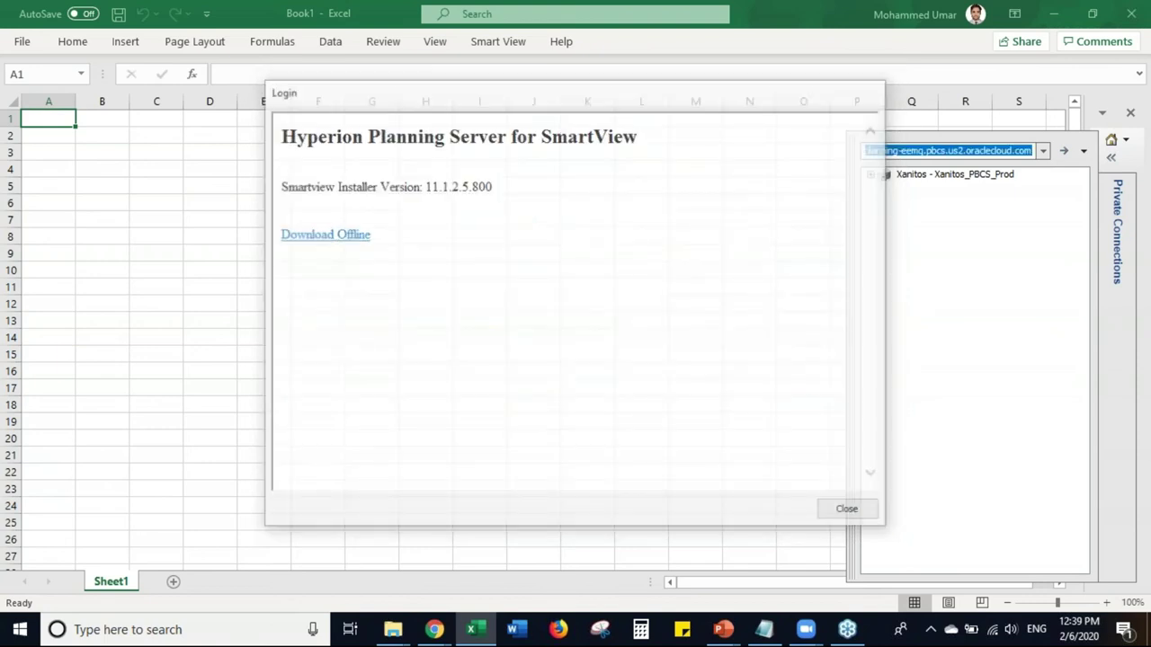
pyautogui.doubleClick(881, 180)
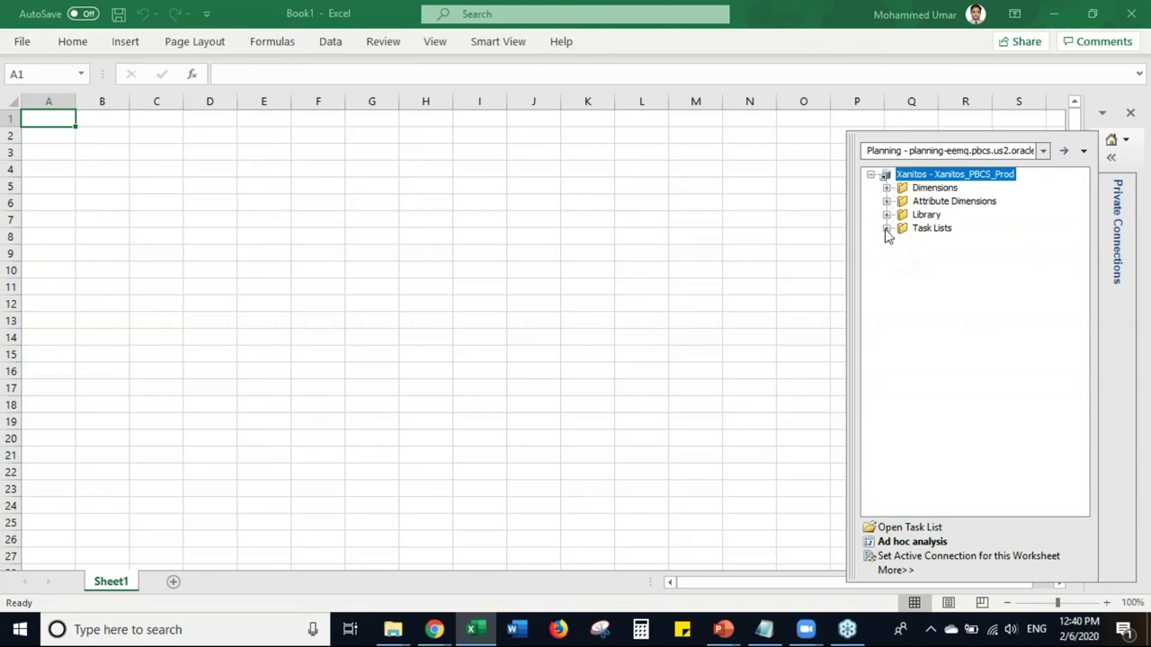
# - Expand Library > Budget > RevOpex and open Rev-01.1 RevOpex Penalty Assumptions into Sheet1
pyautogui.click(886, 228)
pyautogui.click(886, 215)
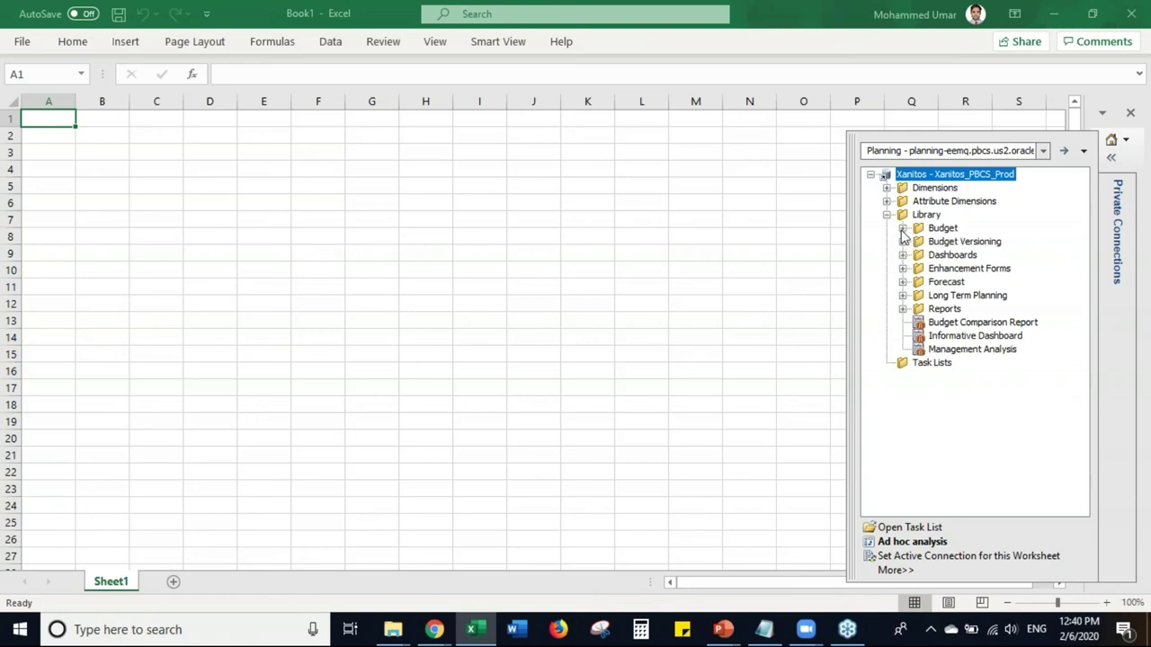
pyautogui.click(902, 229)
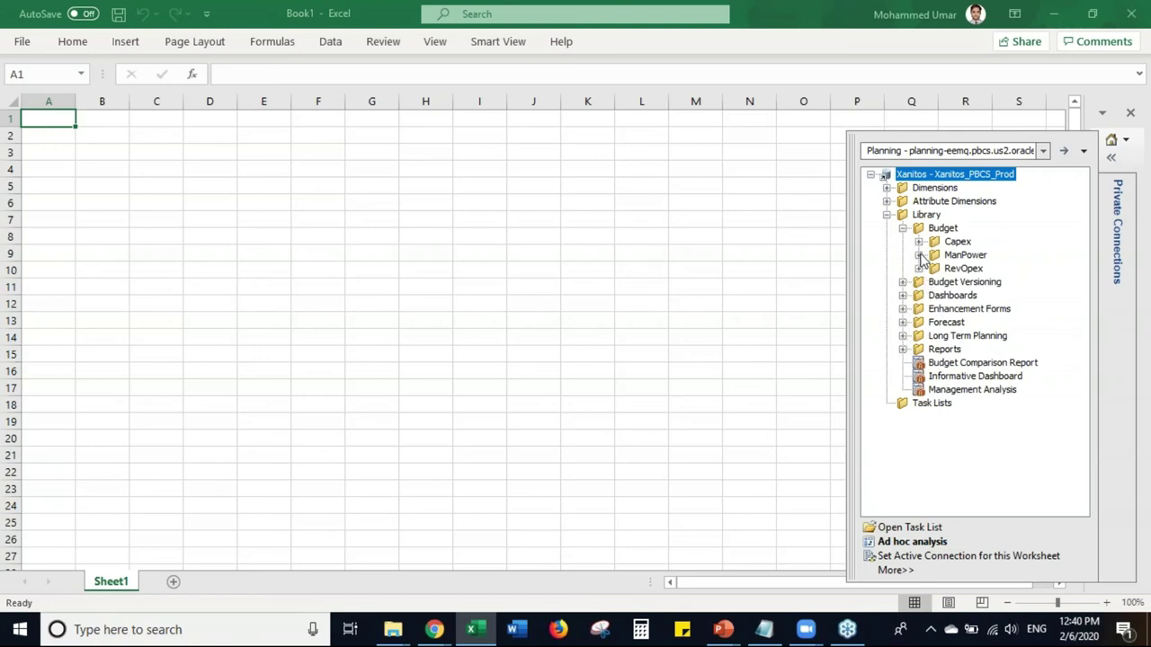
pyautogui.click(918, 269)
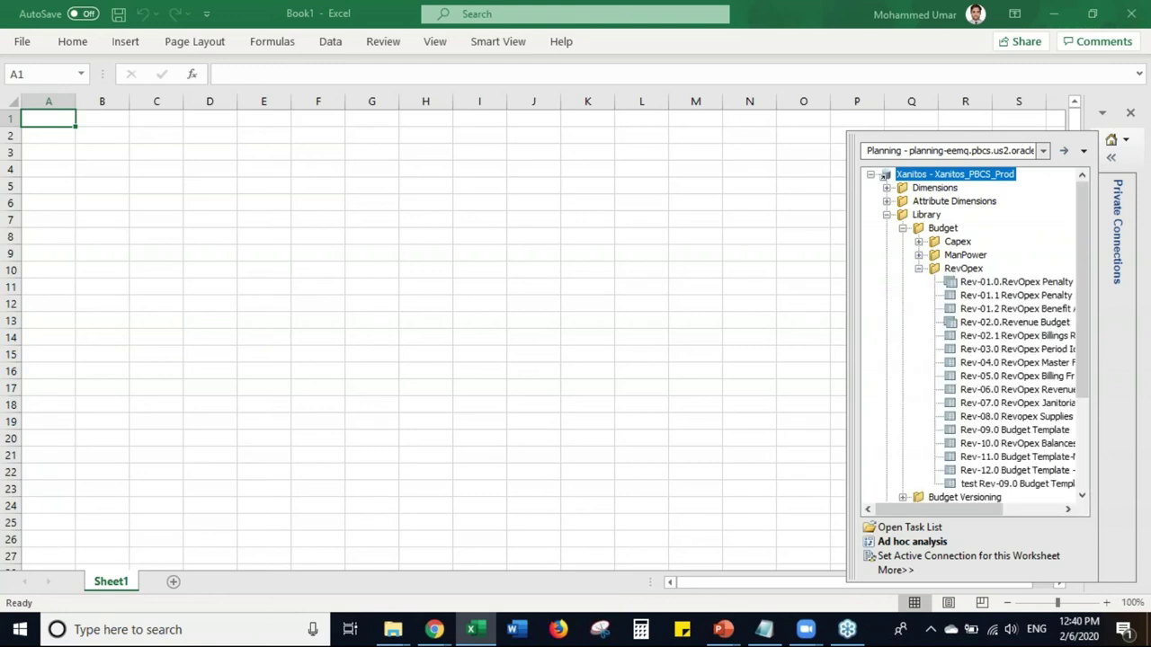
pyautogui.click(955, 300)
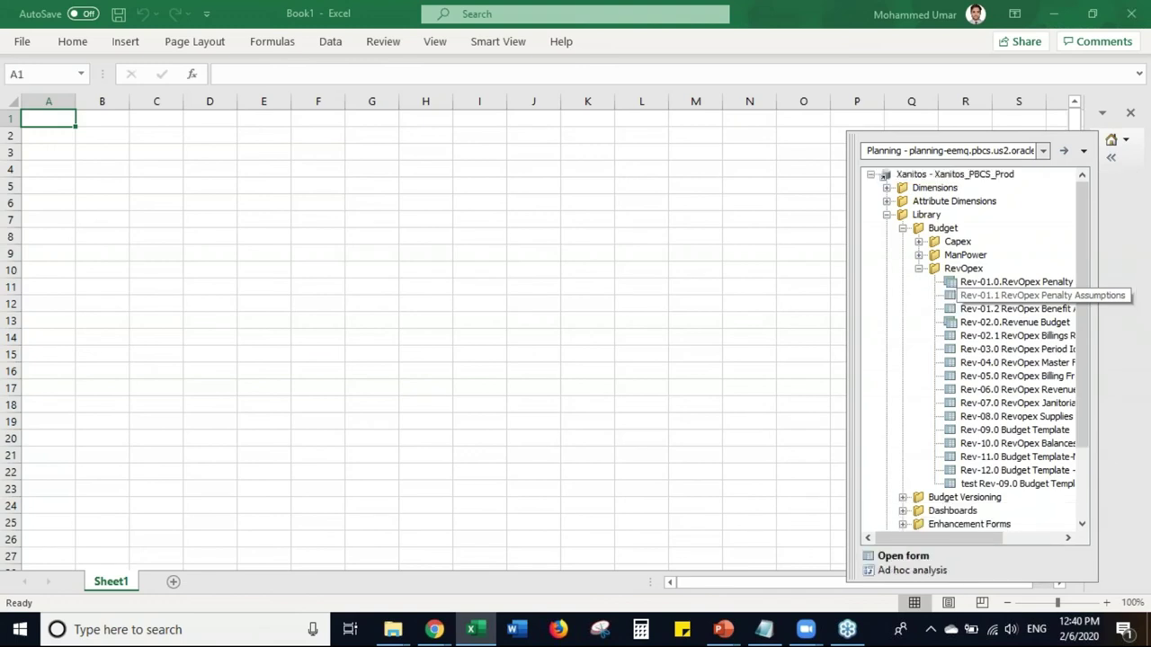
pyautogui.doubleClick(953, 297)
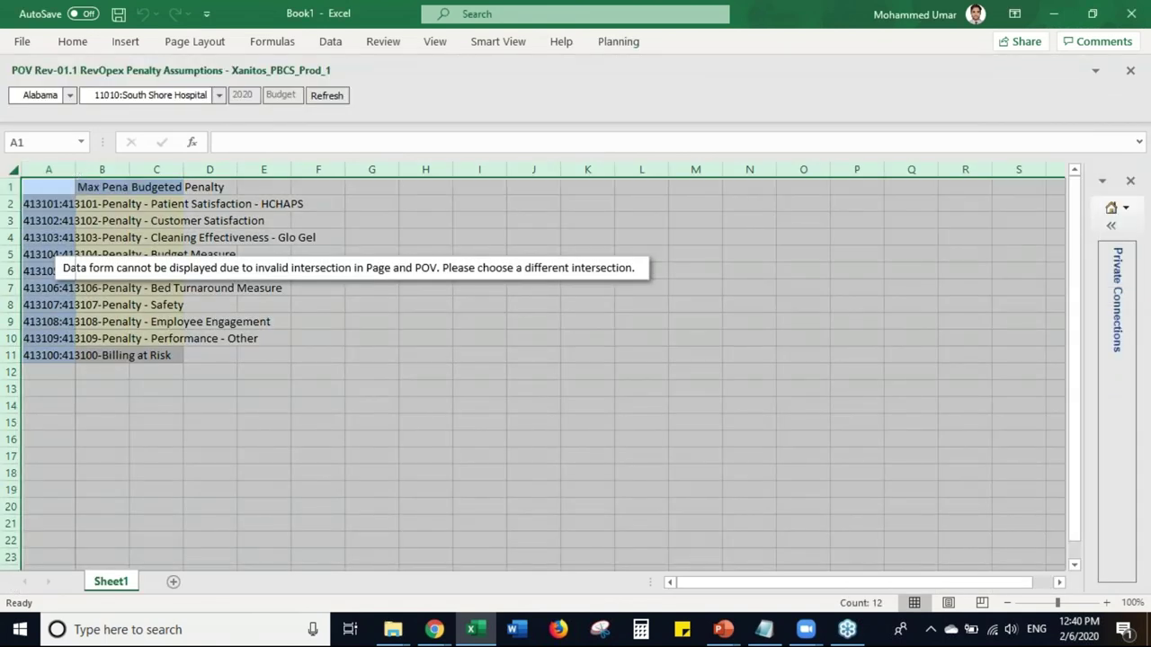
# - Switch the Penalty Assumptions form on Sheet1 to Smart View ad hoc analysis
pyautogui.click(587, 450)
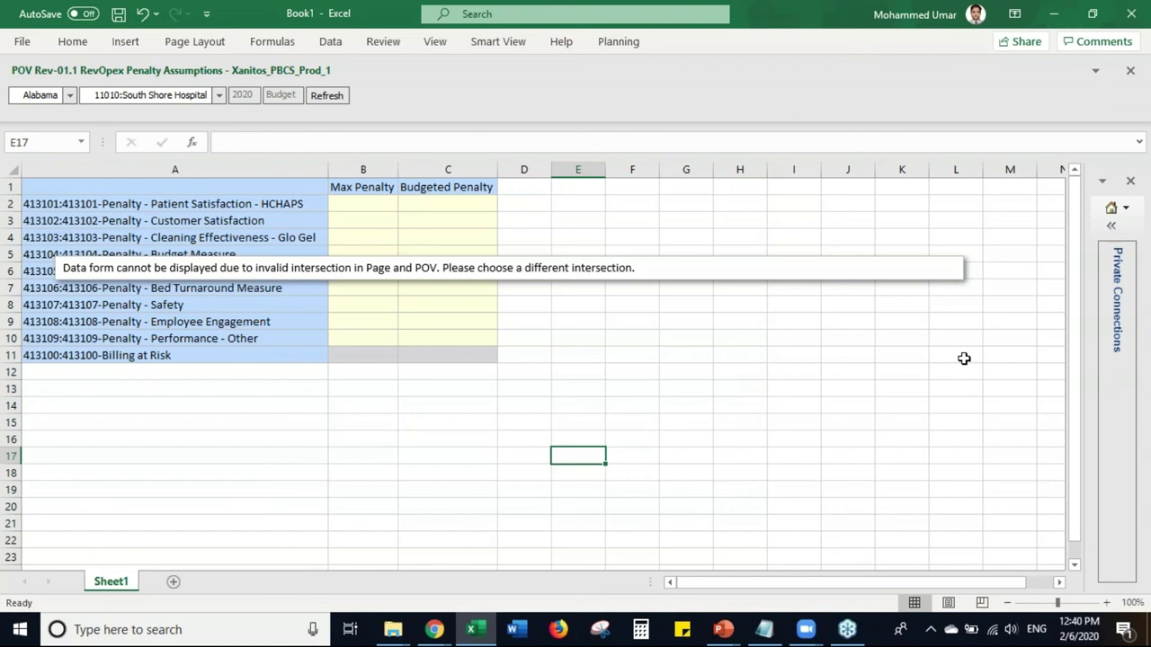
pyautogui.click(1112, 231)
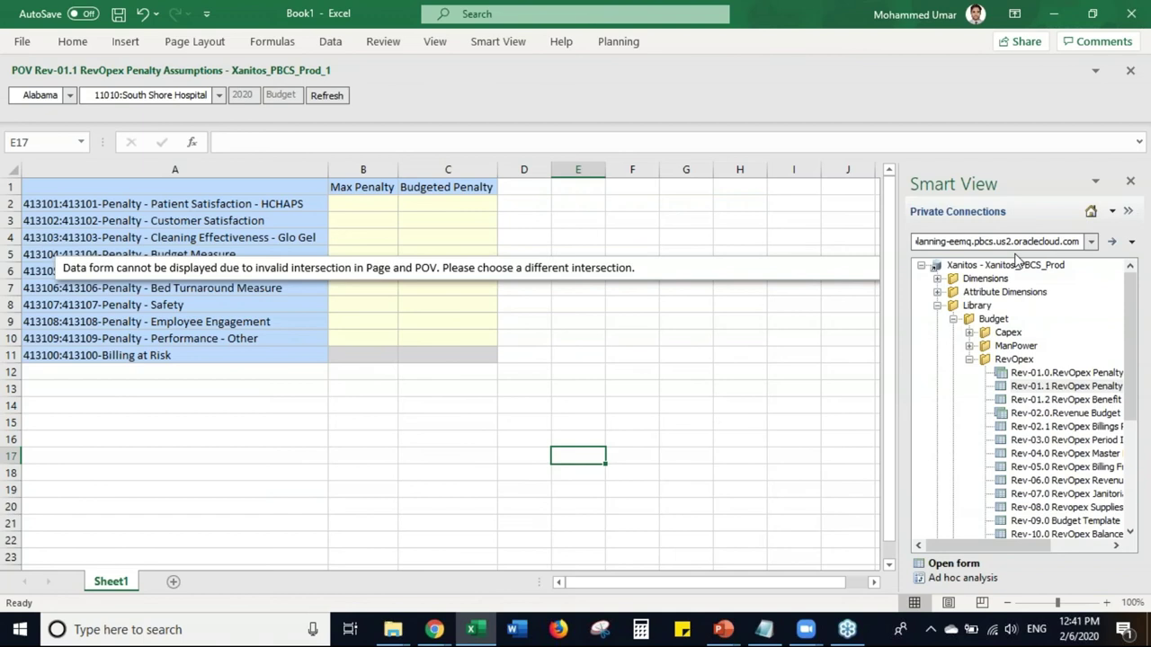
pyautogui.click(964, 580)
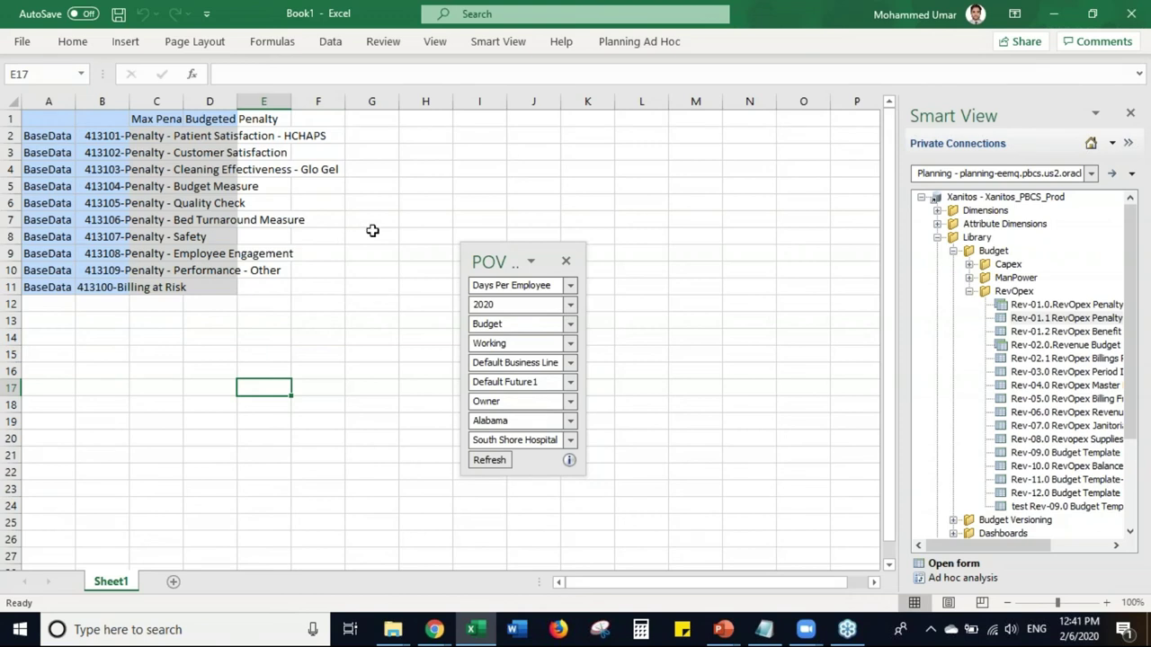
# - AutoFit all columns of the ad hoc grid, then switch to the EPM Cloud browser window
pyautogui.click(11, 98)
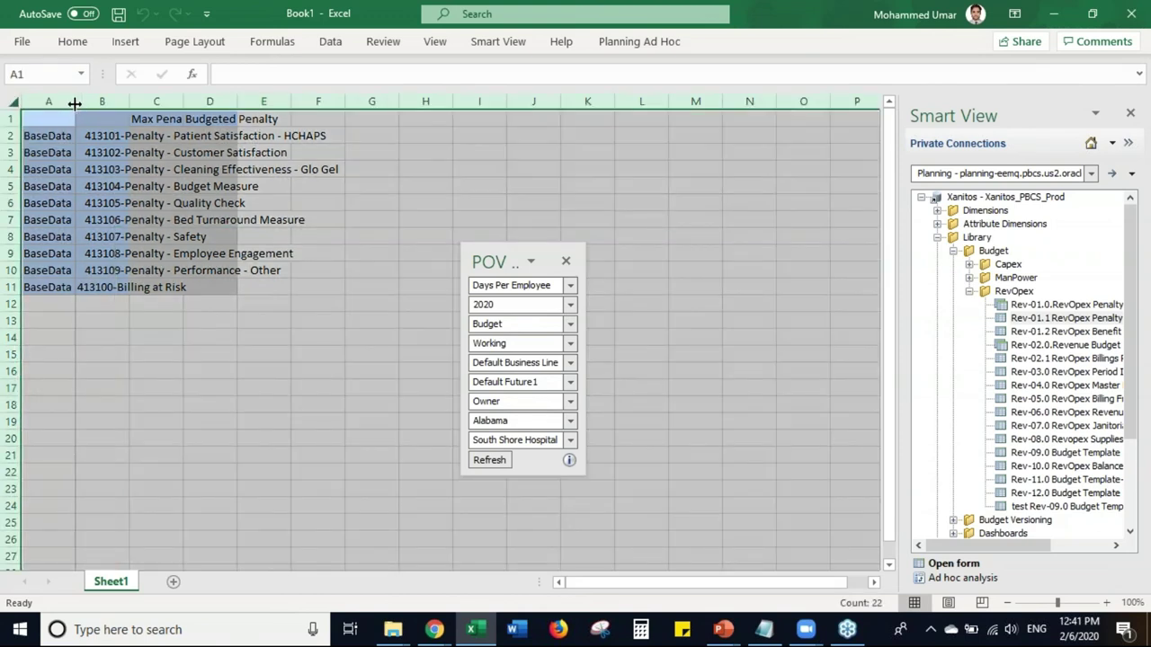
pyautogui.doubleClick(69, 104)
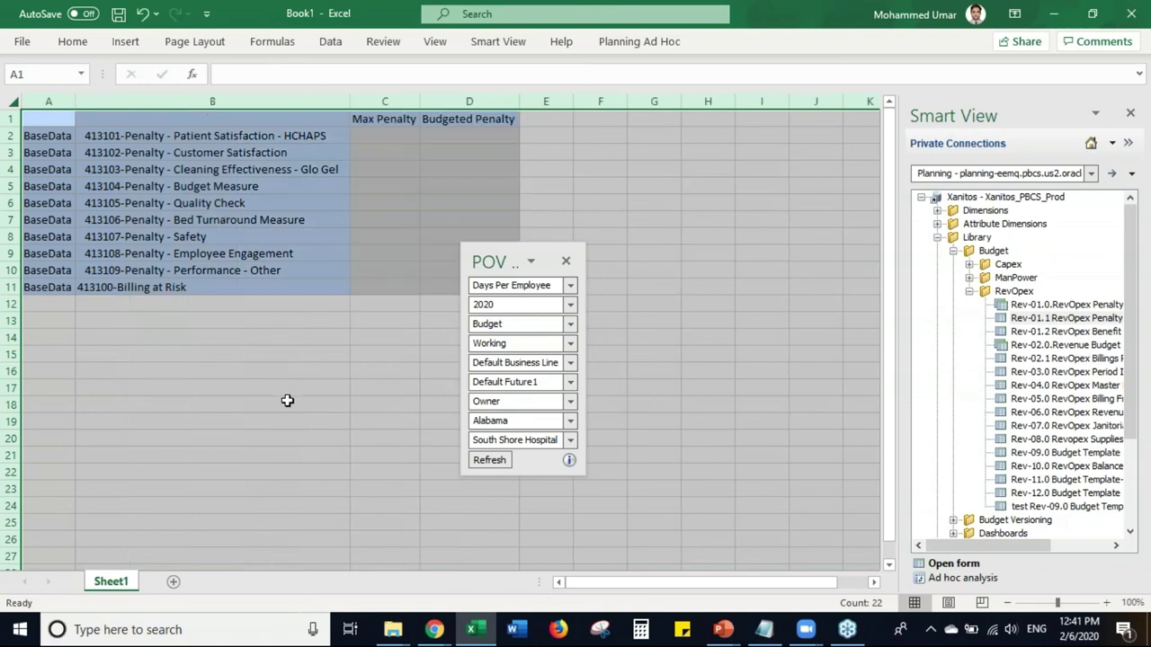
pyautogui.click(287, 401)
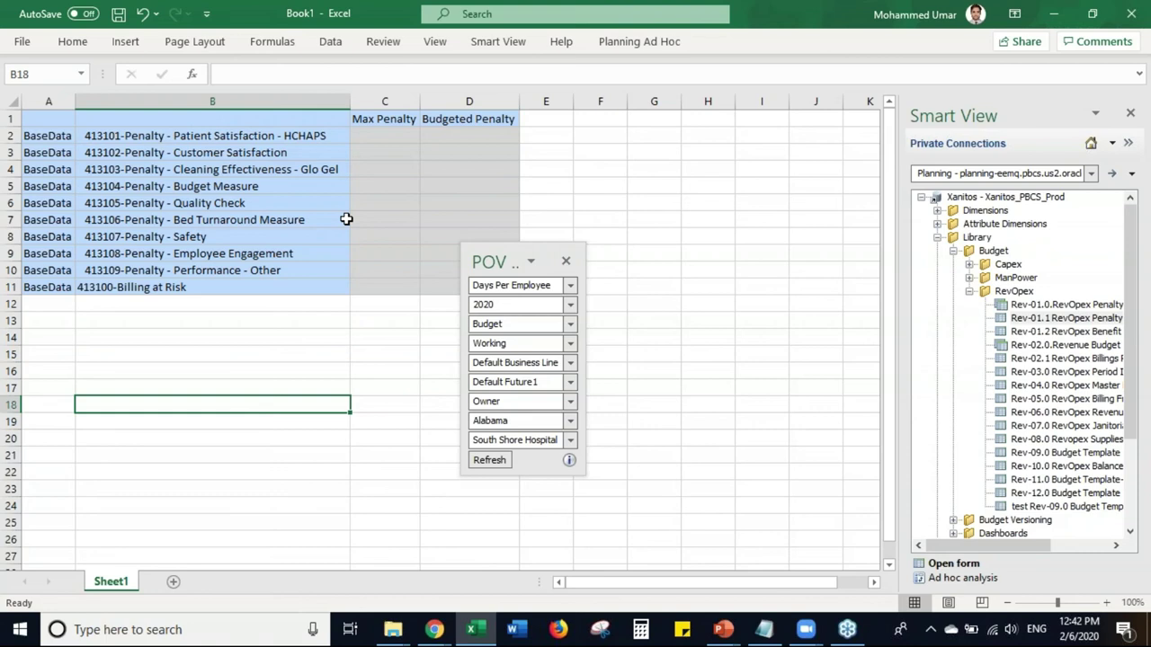
pyautogui.hotkey('alt', 'Tab')
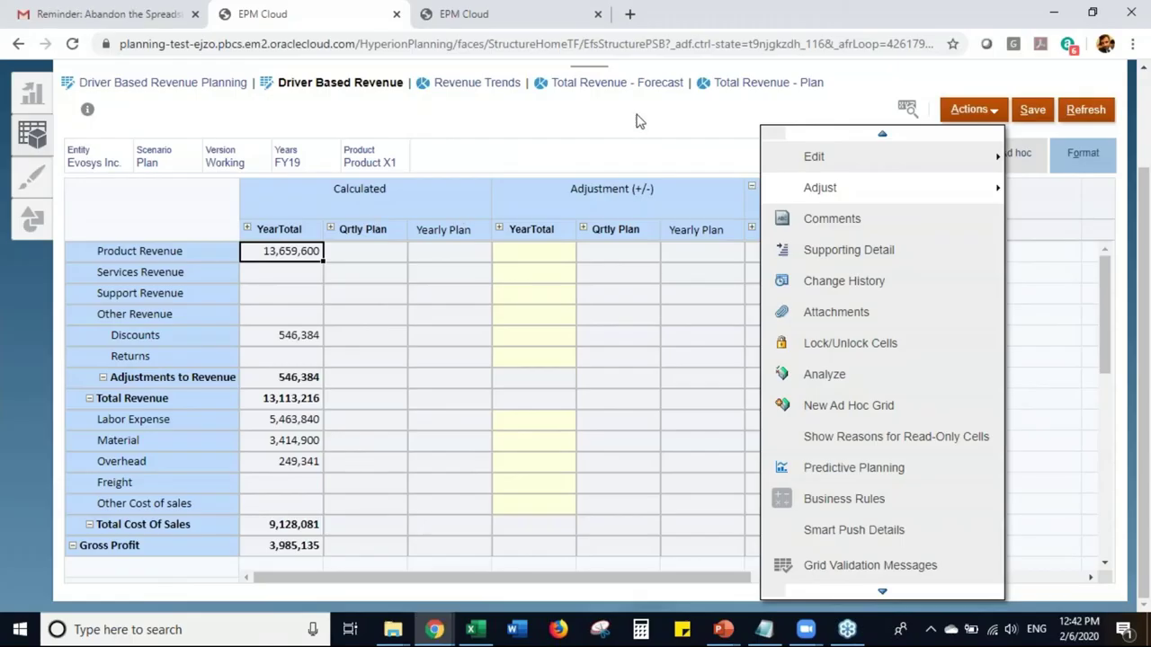
# - Close the Actions menu on the Driver Based Revenue form and return to Book1 in Excel
pyautogui.click(636, 120)
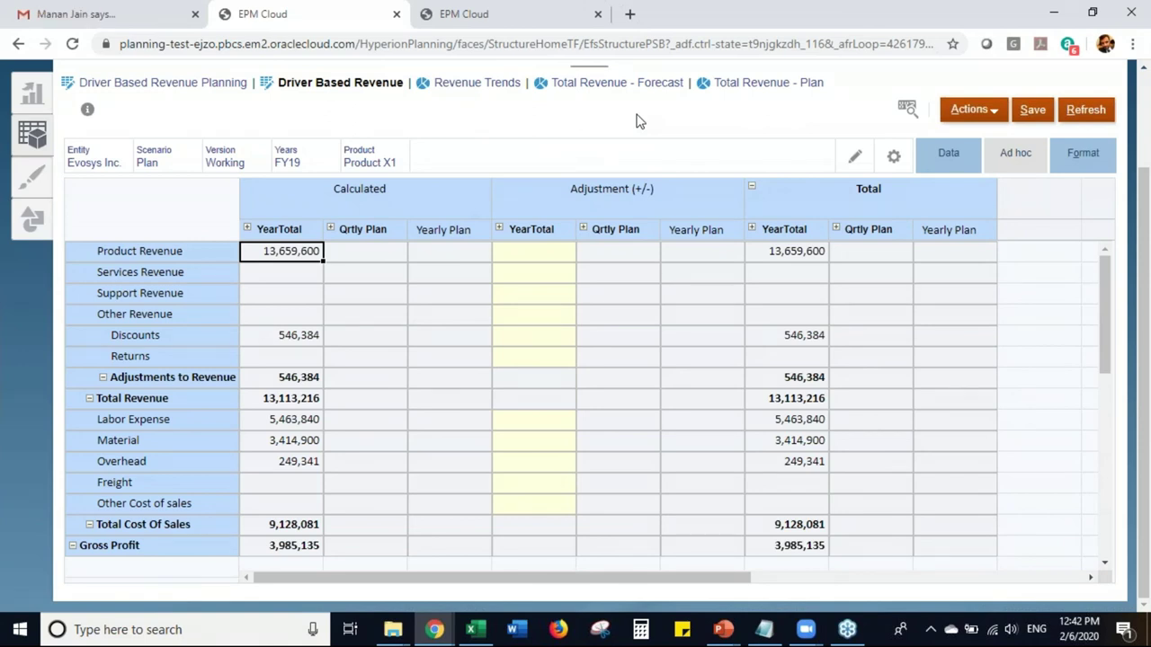
pyautogui.hotkey('alt', 'Tab')
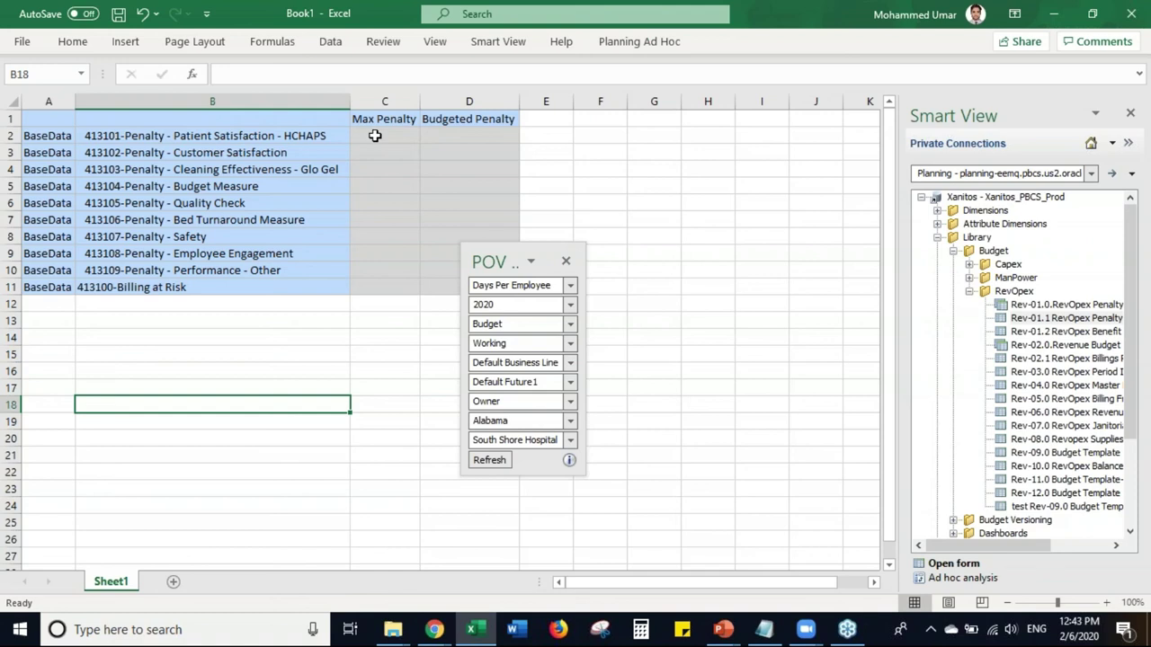
# - Show the Planning Ad Hoc ribbon tab's options in Smart View
pyautogui.click(644, 45)
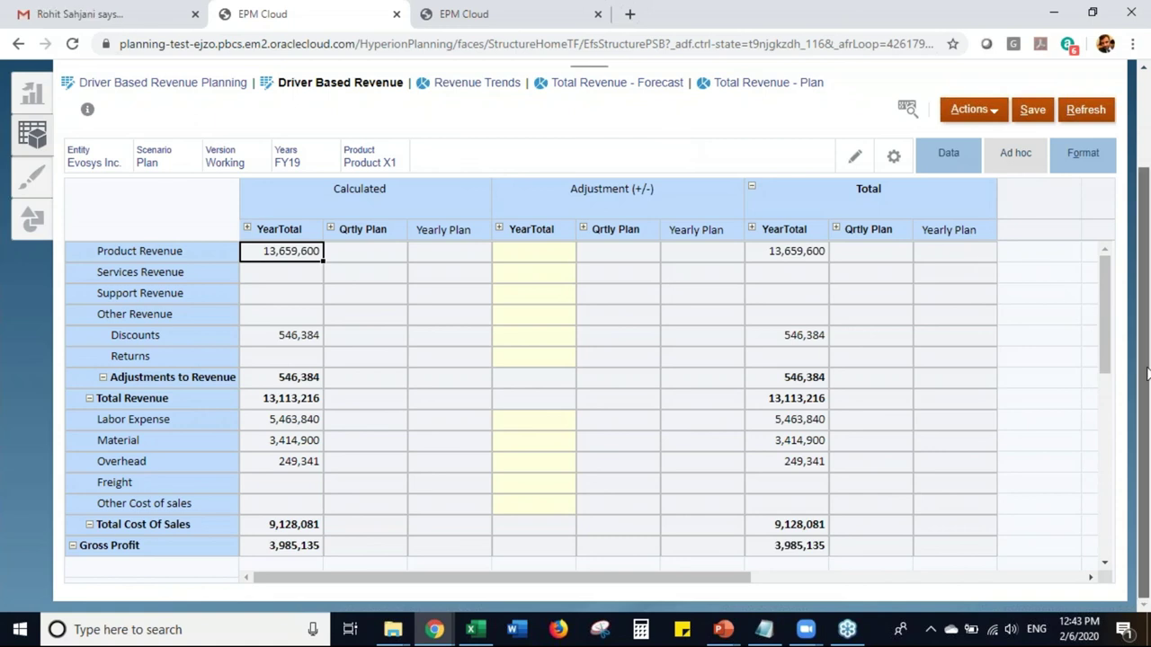
# - Return to the PowerPoint slide show and advance to the Other Key Considerations slide
pyautogui.moveTo(1147, 373); pyautogui.dragTo(1148, 356)
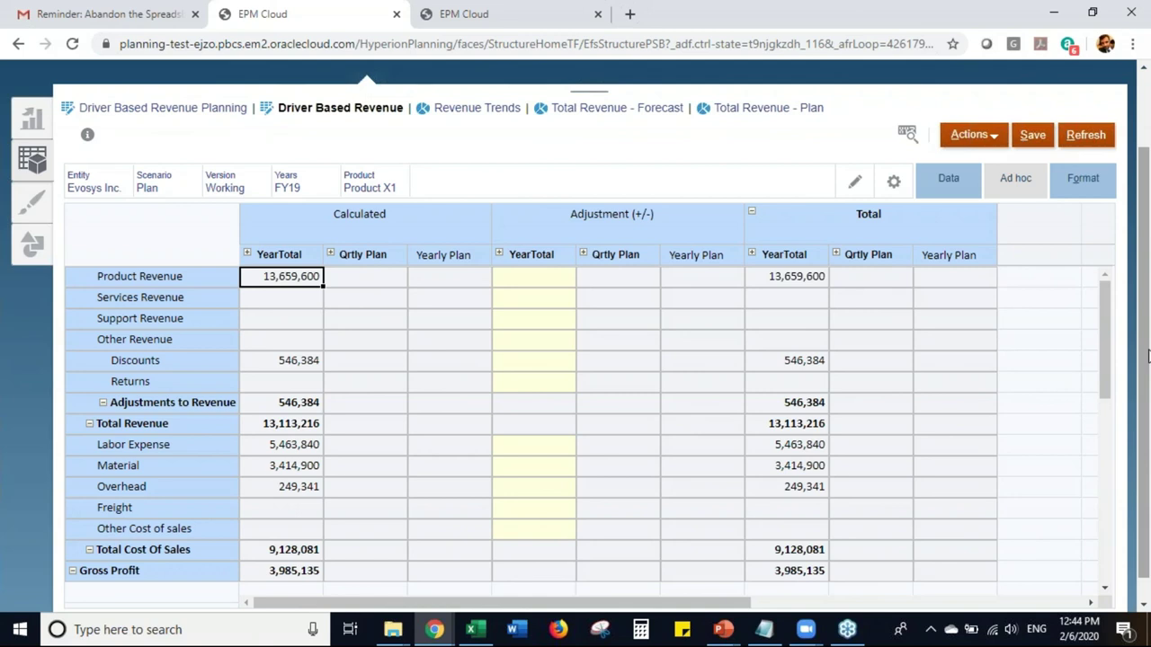
pyautogui.scroll(2, 1147, 334)
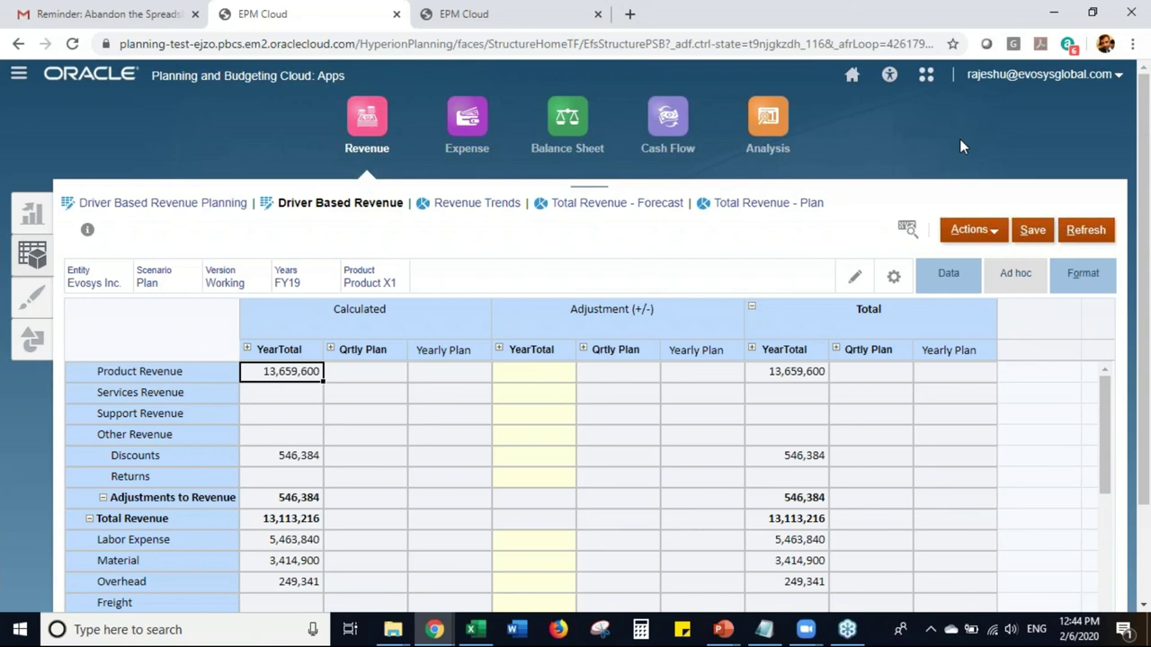
pyautogui.hotkey('alt', 'Tab')
pyautogui.hotkey('alt', 'Tab')
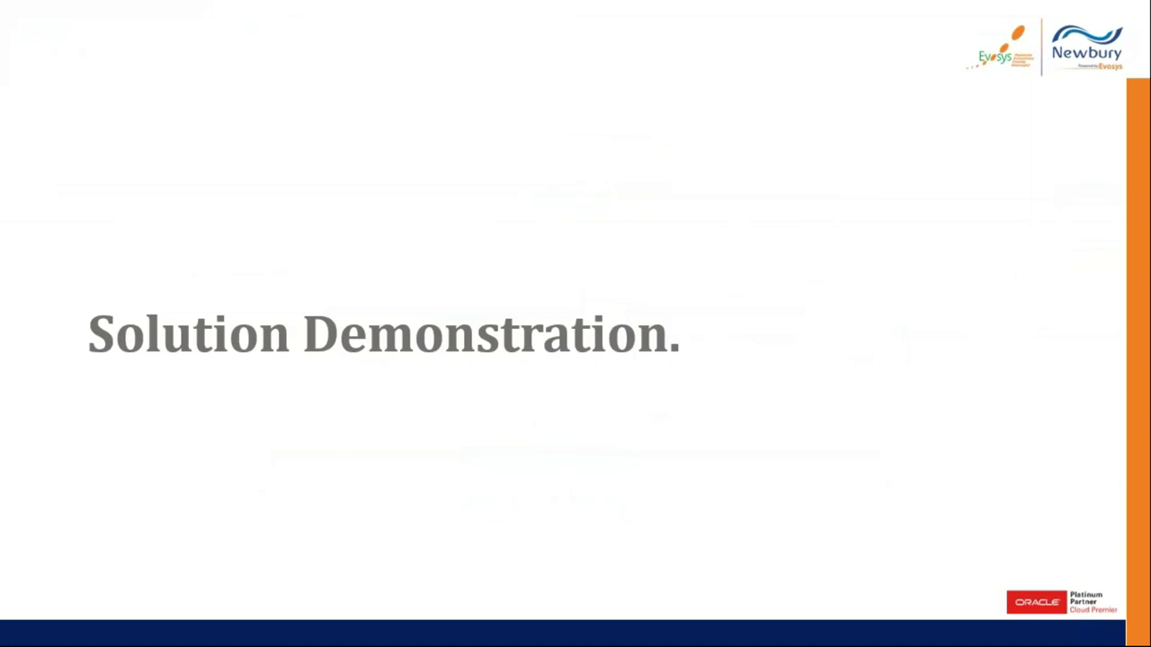
pyautogui.press('Right')
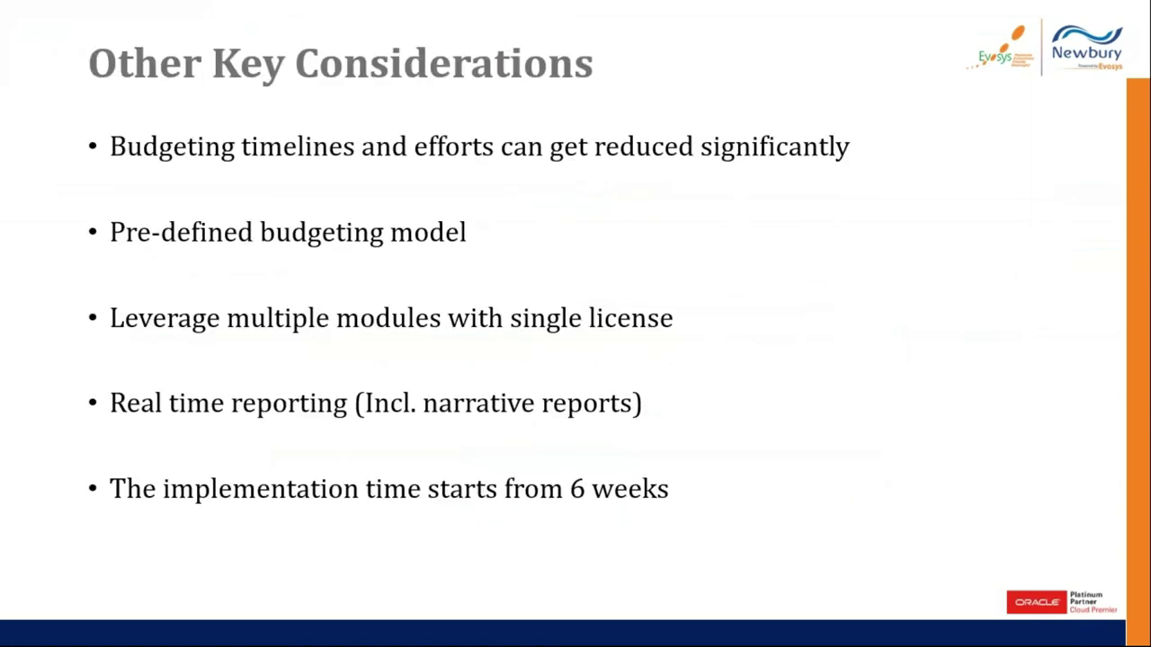